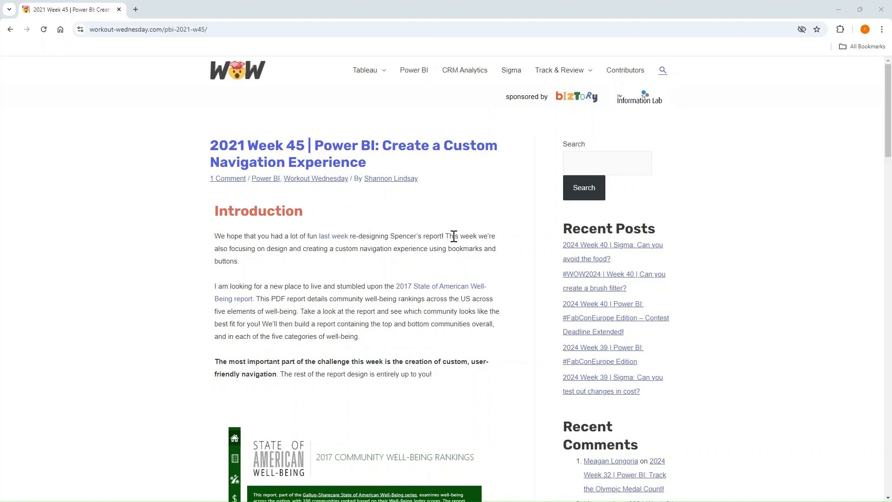
View the sample well-being report full screen and browse its Overview, Community, Financial, Physical and following pages through its custom navigation
{"action": "left_click", "coordinate": [494, 348]}
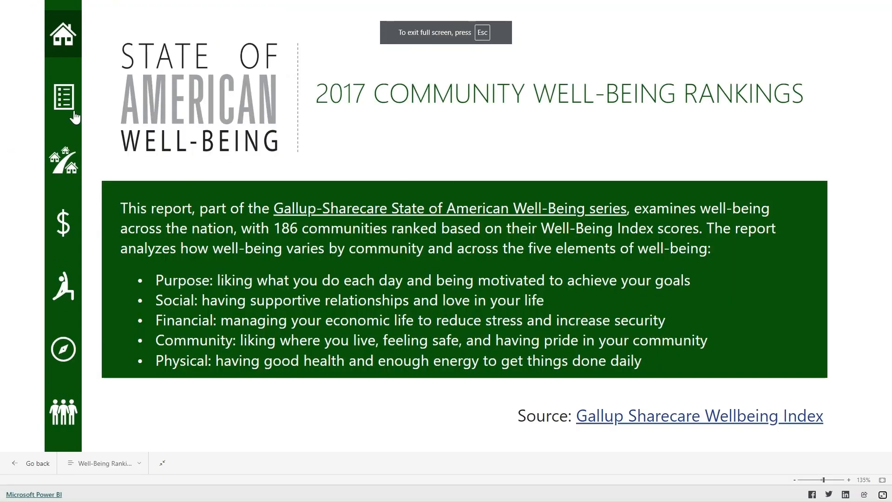
{"action": "left_click", "coordinate": [70, 115]}
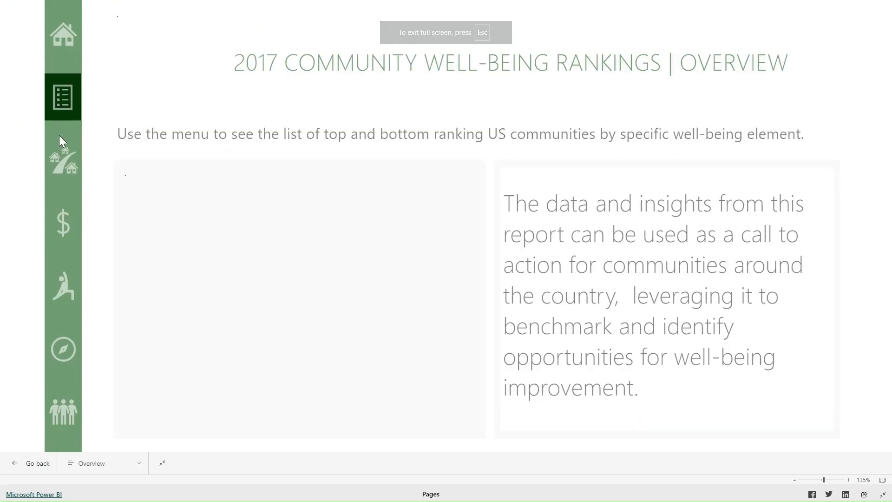
{"action": "left_click", "coordinate": [64, 170]}
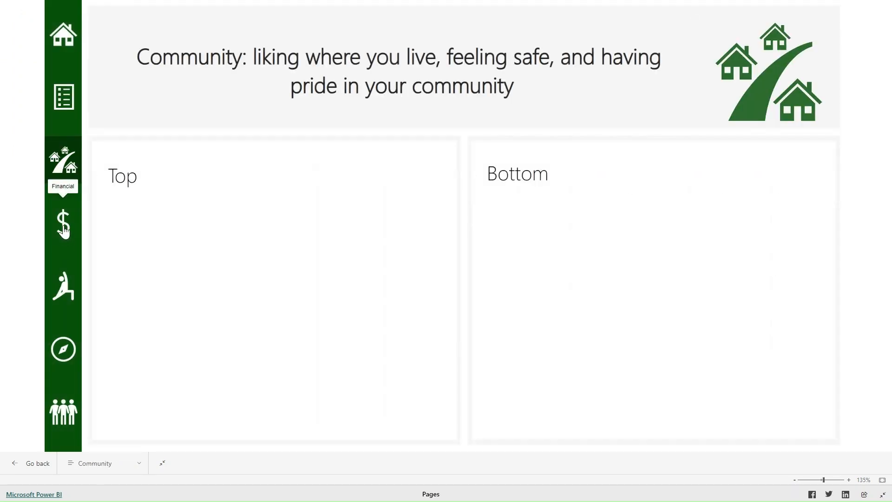
{"action": "left_click", "coordinate": [67, 269]}
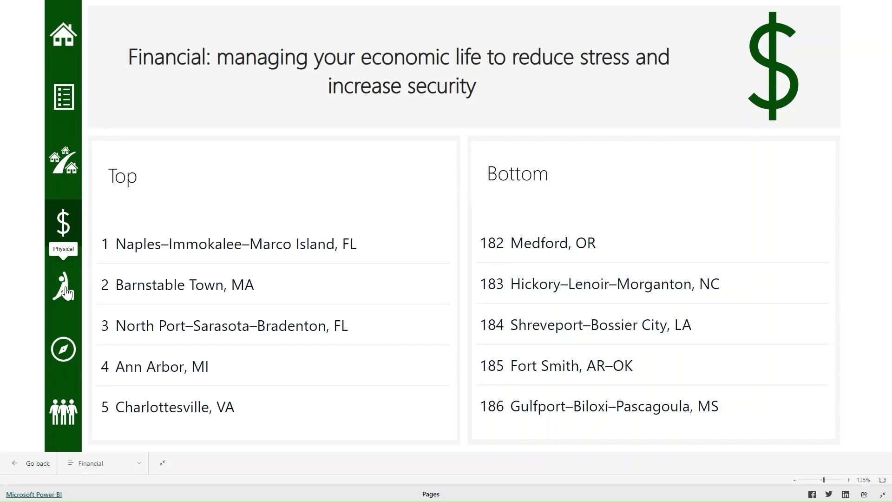
{"action": "left_click", "coordinate": [65, 310]}
{"action": "left_click", "coordinate": [69, 359]}
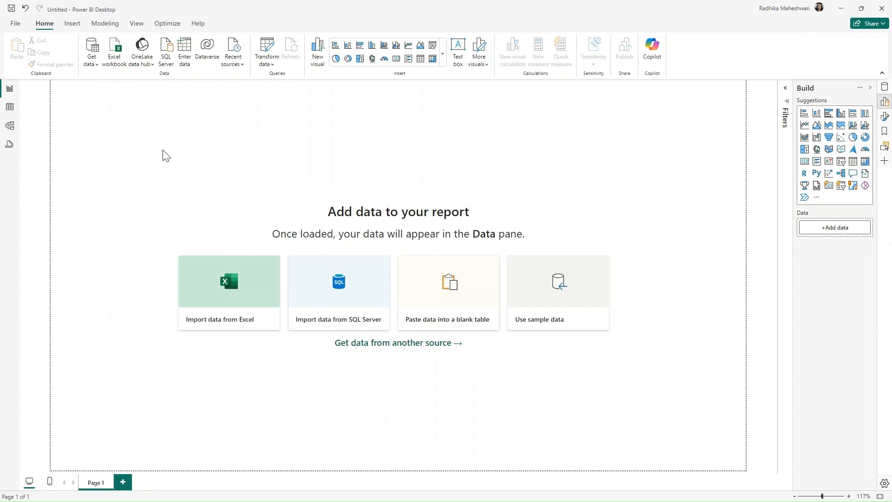
In Power BI Desktop, connect to the 2017 Community Rankings PDF web address and load Table008 (Page 8-12) for transformation
{"action": "left_click", "coordinate": [92, 63]}
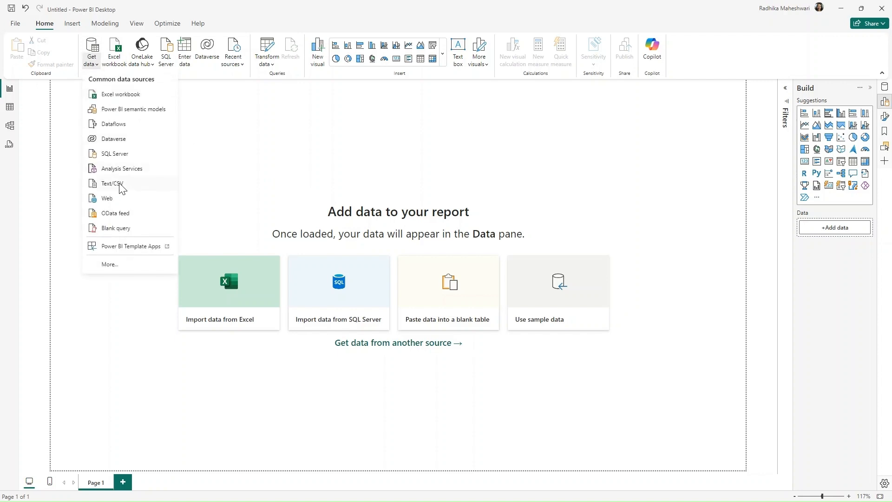
{"action": "left_click", "coordinate": [122, 200]}
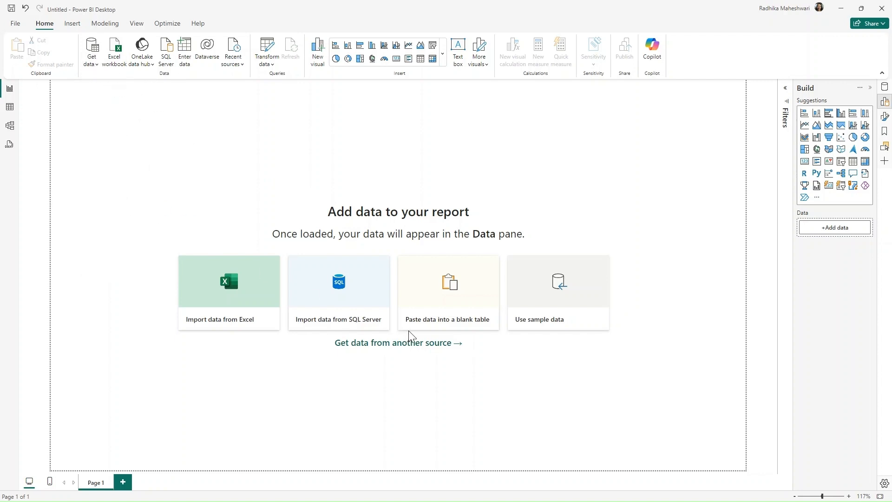
{"action": "key", "text": "ctrl+v"}
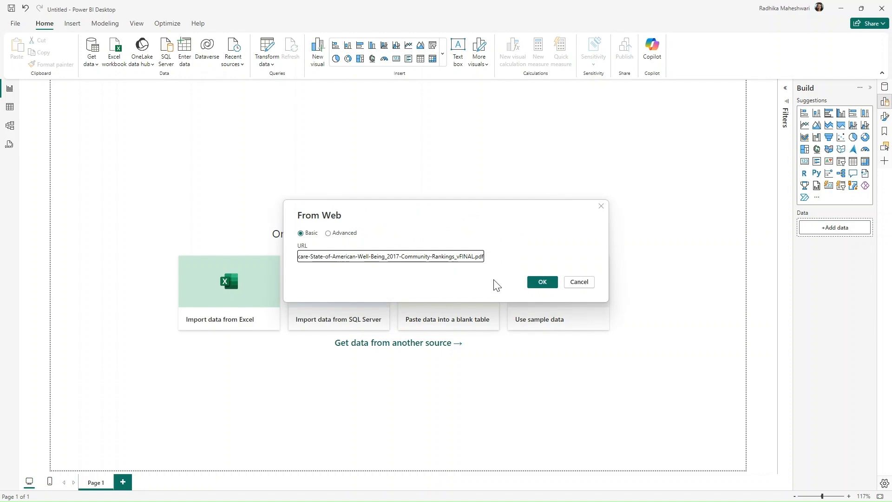
{"action": "left_click", "coordinate": [546, 283]}
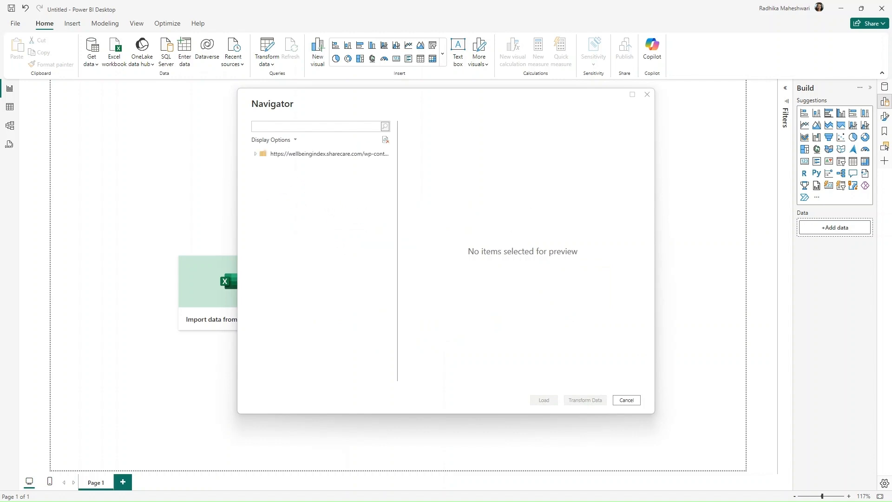
{"action": "left_click", "coordinate": [265, 247]}
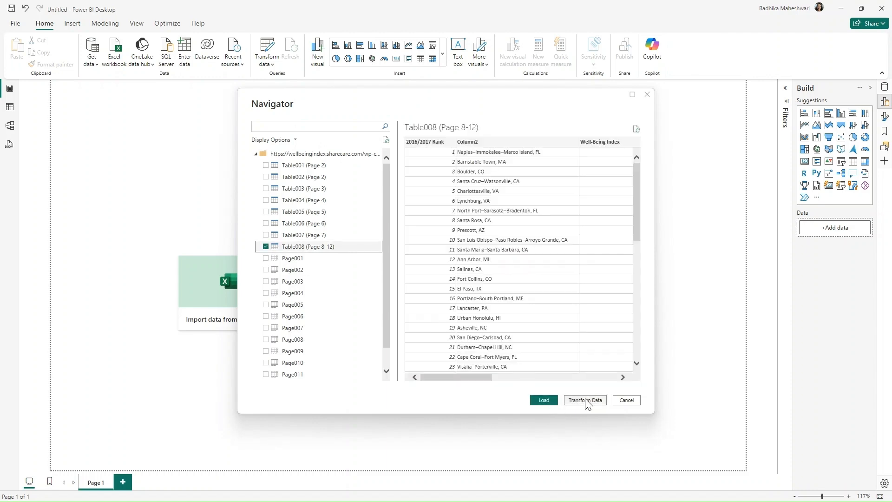
{"action": "left_click", "coordinate": [586, 401]}
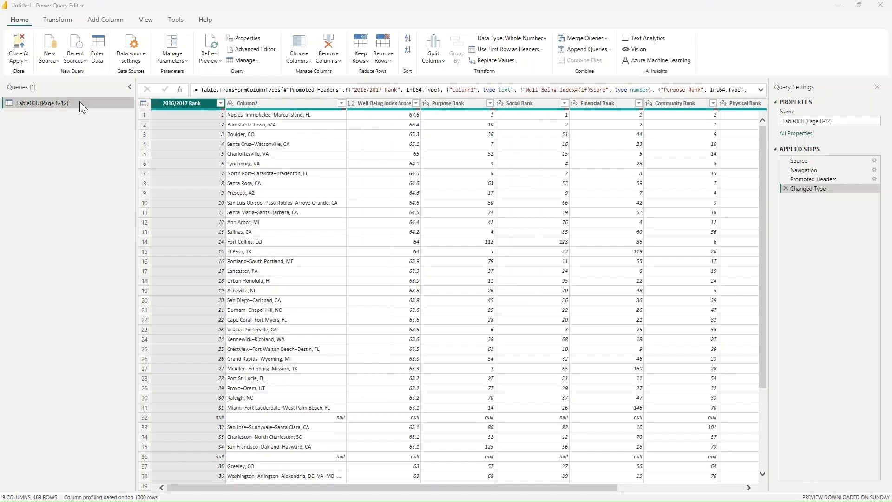
Rename the Table008 query as Original and duplicate it
{"action": "double_click", "coordinate": [80, 101]}
{"action": "type", "text": "Origi"}
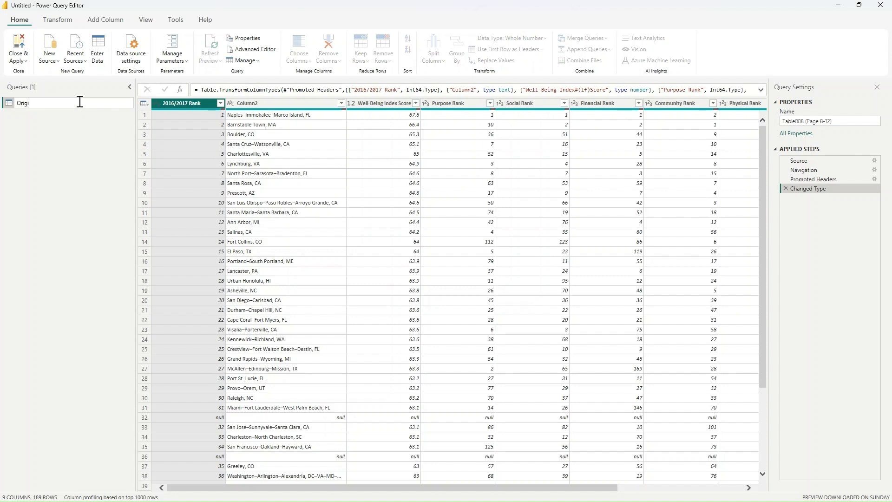
{"action": "type", "text": "nal"}
{"action": "key", "text": "Return"}
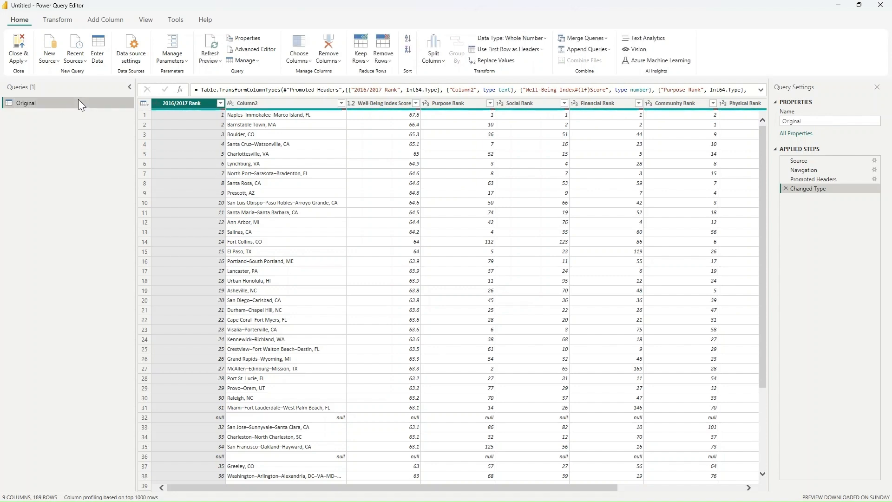
{"action": "right_click", "coordinate": [79, 101]}
{"action": "left_click", "coordinate": [116, 174]}
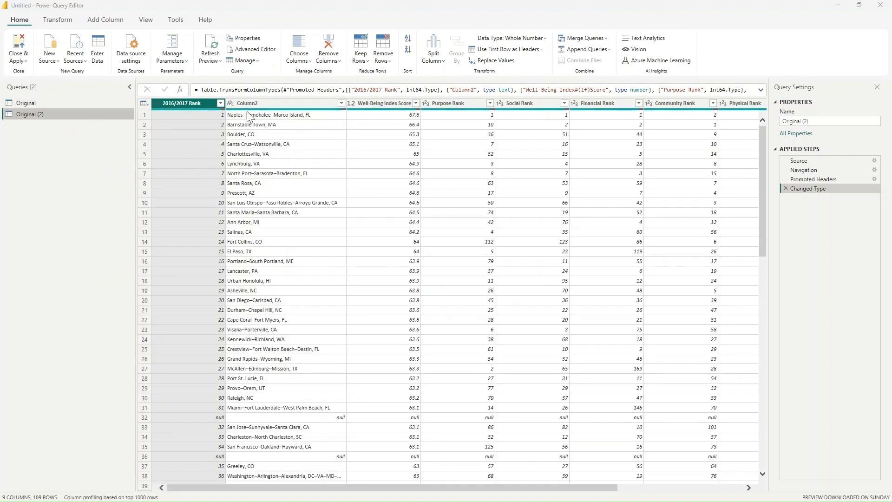
In the duplicated query, keep only the 2016/2017 Rank, Column2 and Well-Being Index Score columns and remove the others
{"action": "left_click", "coordinate": [274, 103], "text": "ctrl"}
{"action": "left_click", "coordinate": [371, 104], "text": "ctrl"}
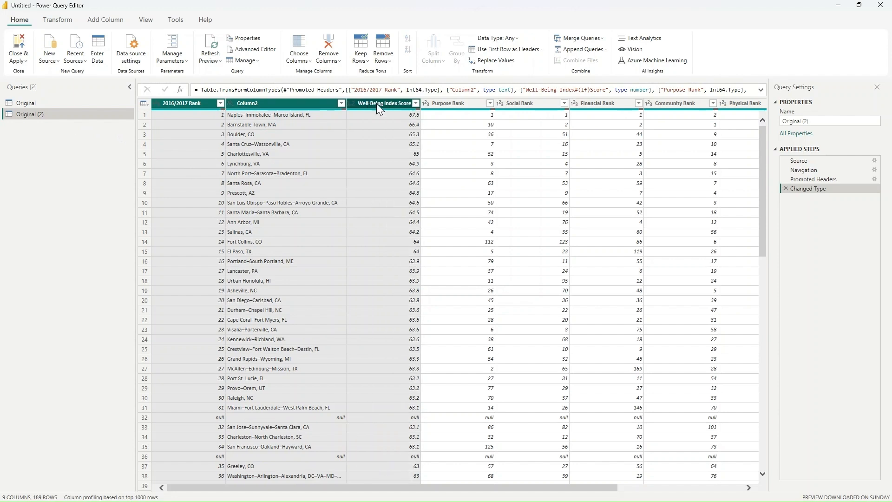
{"action": "right_click", "coordinate": [377, 103]}
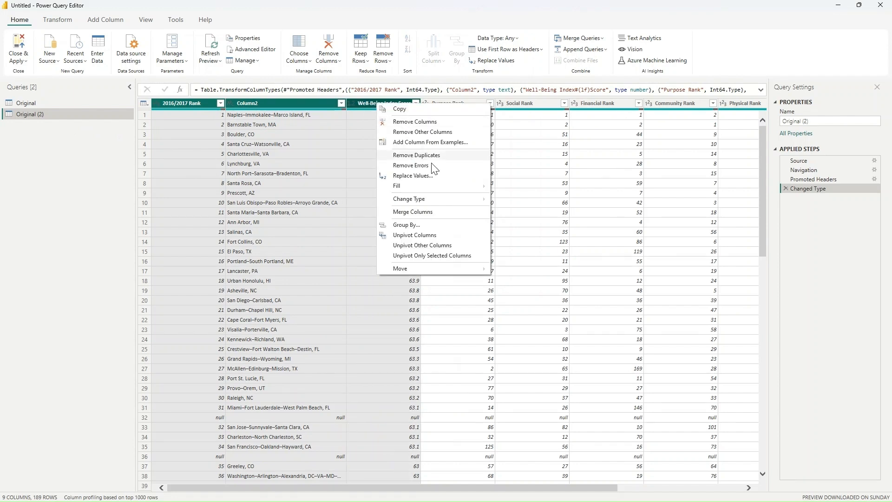
{"action": "left_click", "coordinate": [432, 132]}
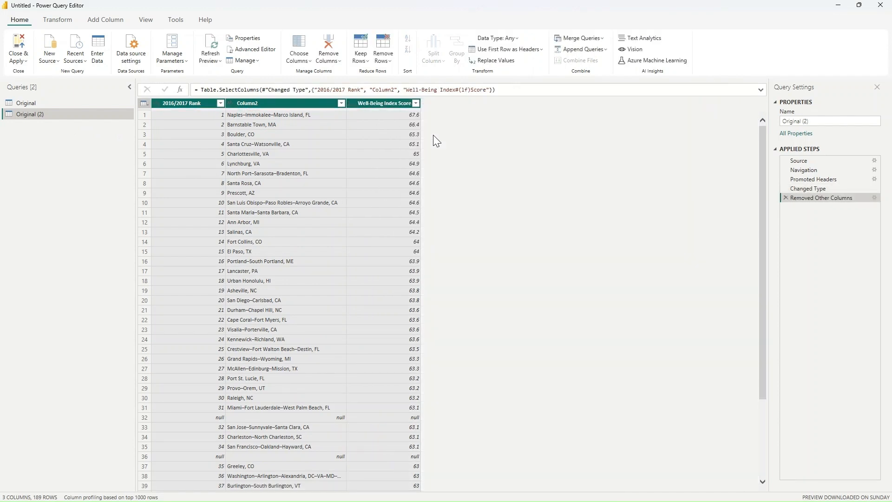
Rename Column2 as Community
{"action": "left_click", "coordinate": [264, 104]}
{"action": "double_click", "coordinate": [265, 104]}
{"action": "type", "text": "Community"}
{"action": "key", "text": "Return"}
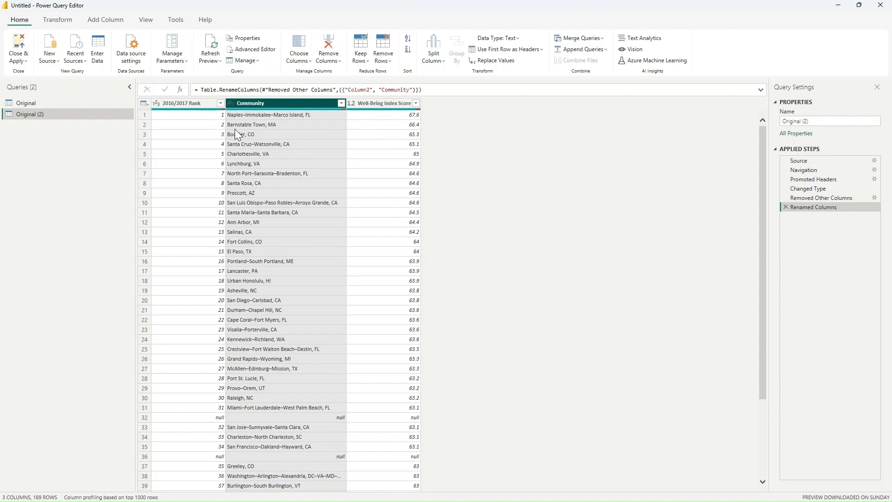
Switch to the rankings PDF in the browser and examine the quintile rank ranges in the legend on page 12
{"action": "left_click", "coordinate": [838, 6]}
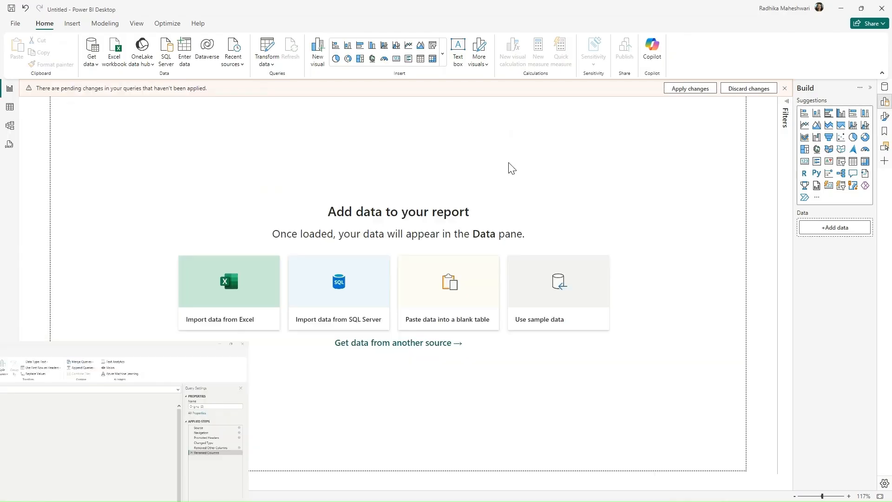
{"action": "key", "text": "alt+Tab"}
{"action": "scroll", "coordinate": [390, 280], "scroll_direction": "down", "scroll_amount": 20}
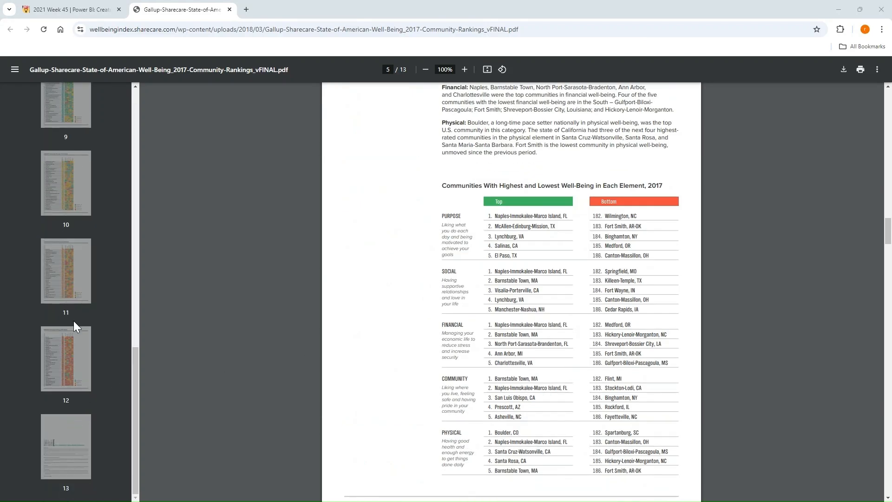
{"action": "scroll", "coordinate": [546, 358], "scroll_direction": "down", "scroll_amount": 20}
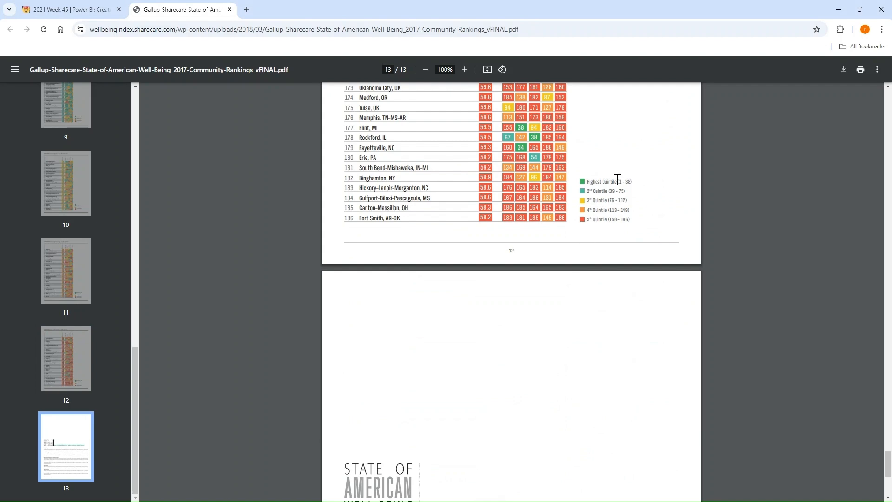
{"action": "scroll", "coordinate": [625, 326], "scroll_direction": "up", "scroll_amount": 3}
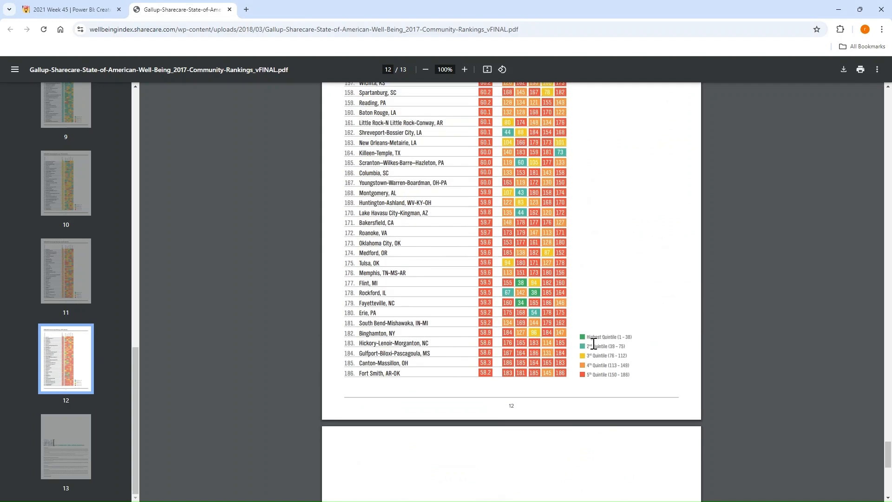
{"action": "left_click_drag", "start_coordinate": [585, 336], "coordinate": [646, 338]}
{"action": "left_click_drag", "start_coordinate": [606, 346], "coordinate": [629, 346]}
Back in Power Query Editor, start a conditional column named Quantile that outputs 1 when 2016/2017 Rank is less than or equal to 38
{"action": "key", "text": "alt+Tab"}
{"action": "left_click", "coordinate": [103, 21]}
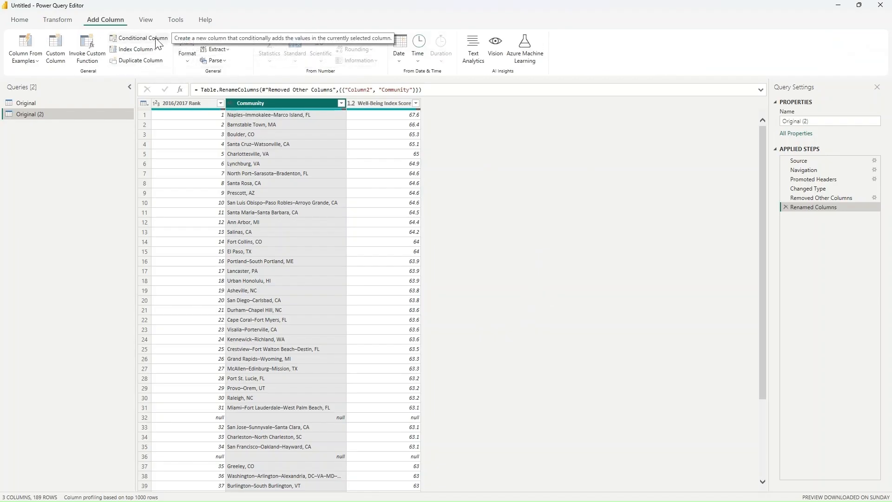
{"action": "key", "text": "Return"}
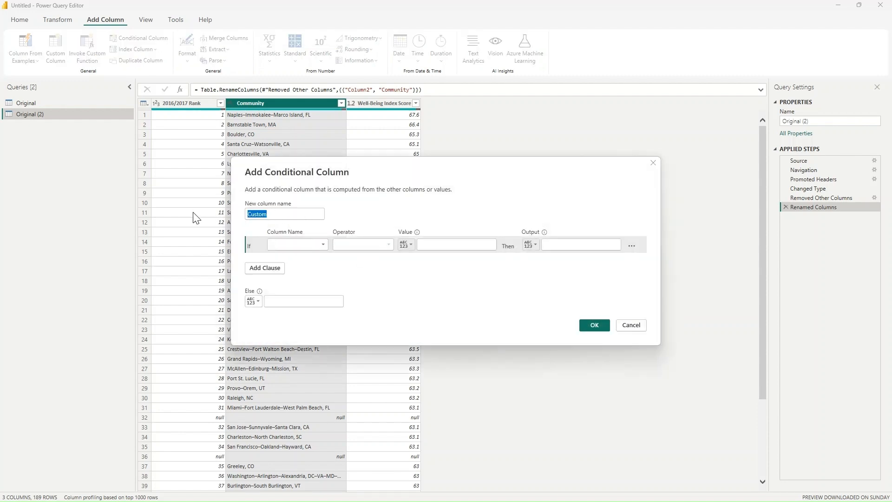
{"action": "type", "text": "Quantile"}
{"action": "left_click", "coordinate": [299, 244]}
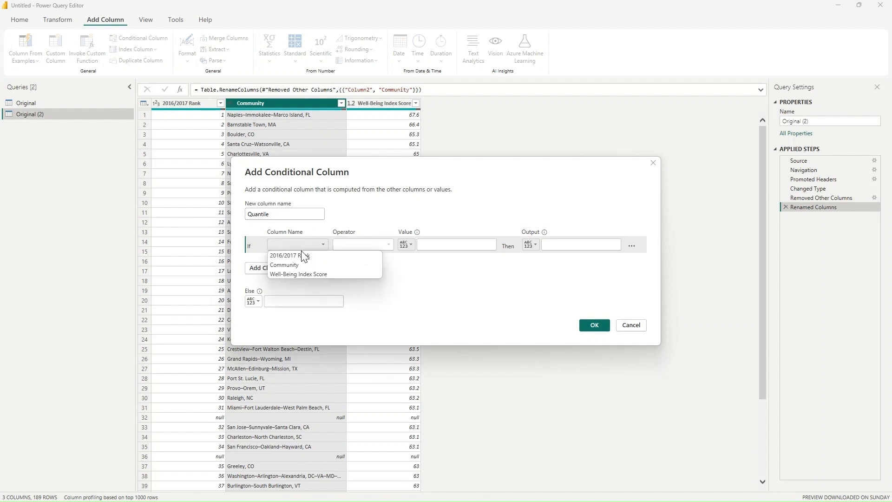
{"action": "left_click", "coordinate": [303, 255]}
{"action": "left_click", "coordinate": [384, 245]}
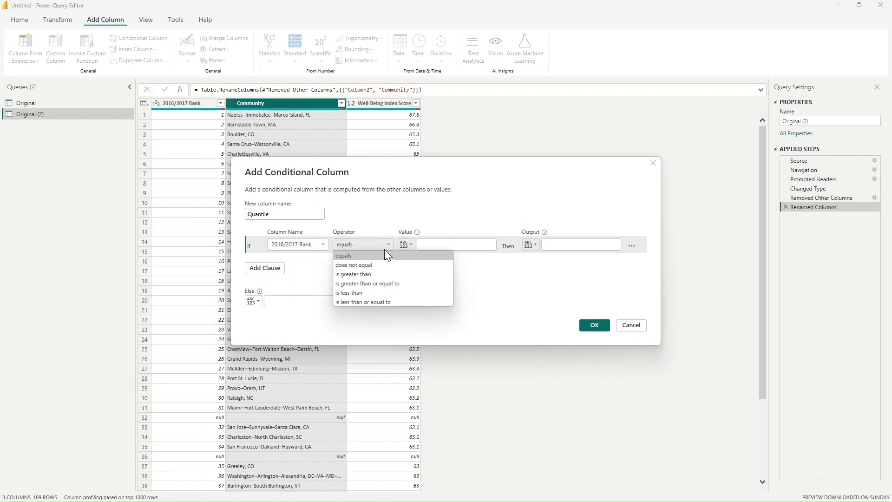
{"action": "left_click", "coordinate": [382, 302]}
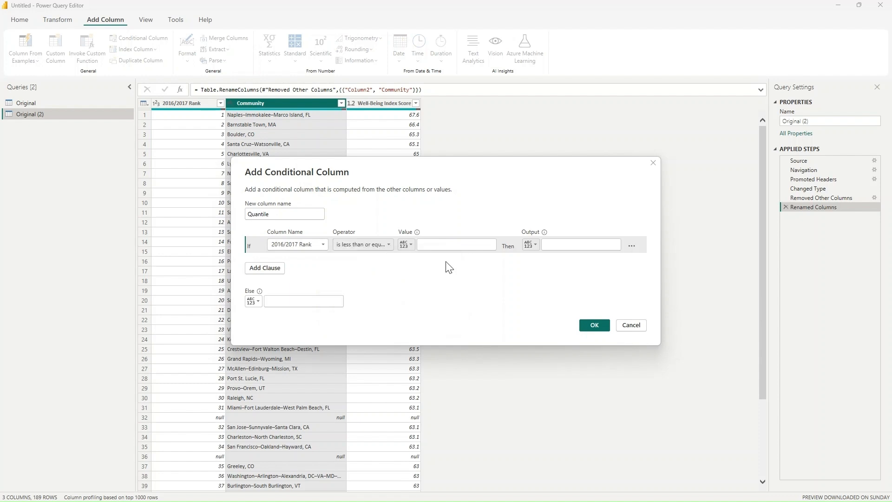
{"action": "left_click", "coordinate": [437, 244]}
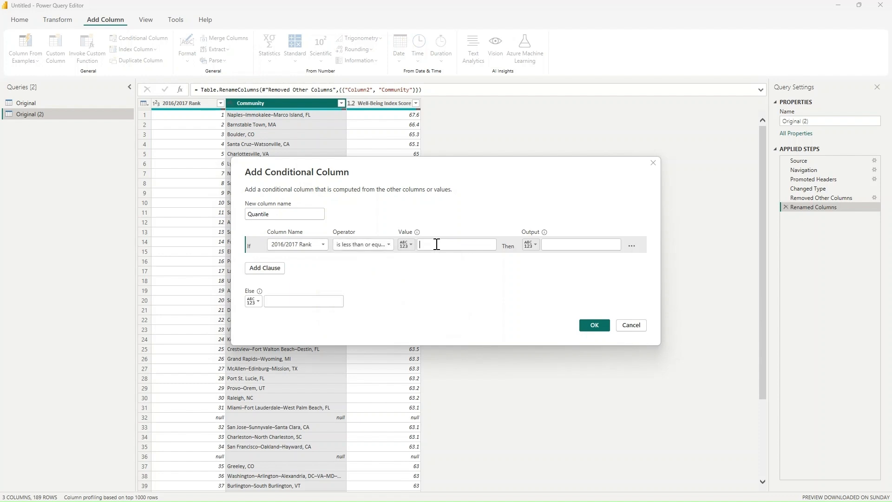
{"action": "type", "text": "38"}
{"action": "left_click", "coordinate": [561, 245]}
{"action": "type", "text": "1"}
Add a second clause that outputs 2 when 2016/2017 Rank is less than or equal to 75
{"action": "left_click", "coordinate": [262, 268]}
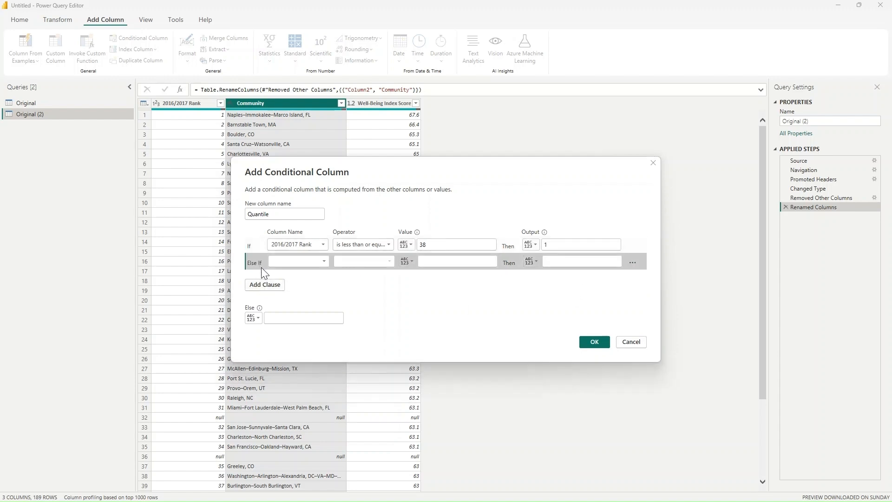
{"action": "left_click", "coordinate": [297, 262]}
{"action": "left_click", "coordinate": [304, 271]}
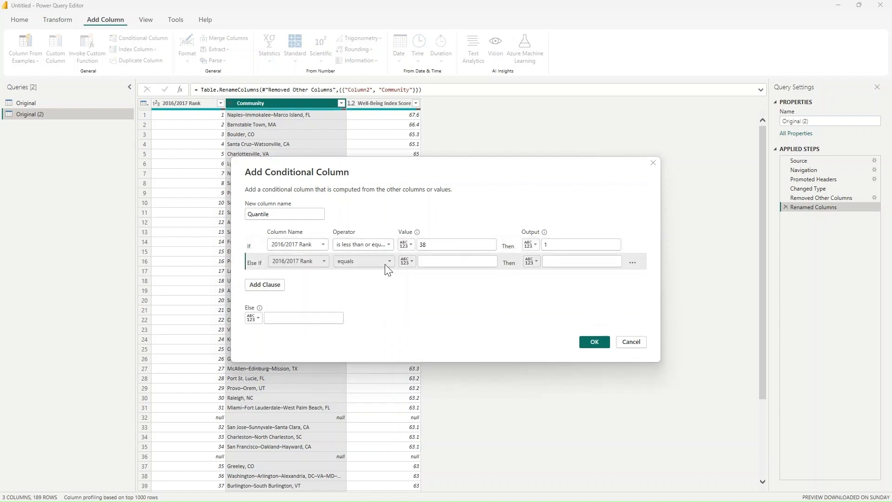
{"action": "left_click", "coordinate": [372, 261]}
{"action": "left_click", "coordinate": [393, 319]}
{"action": "left_click", "coordinate": [443, 263]}
{"action": "type", "text": "75"}
{"action": "left_click", "coordinate": [549, 261]}
{"action": "type", "text": "2"}
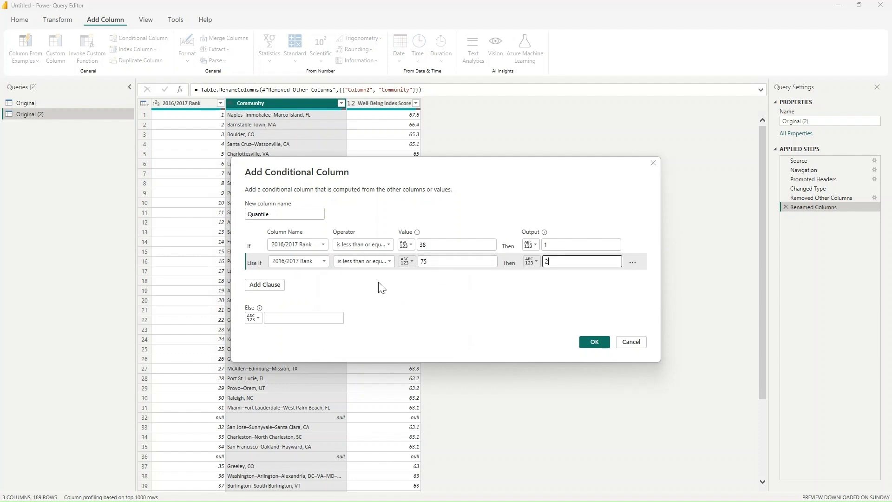
Add a third clause that outputs 3 when 2016/2017 Rank is less than or equal to 112
{"action": "left_click", "coordinate": [265, 284]}
{"action": "left_click", "coordinate": [305, 280]}
{"action": "left_click", "coordinate": [297, 289]}
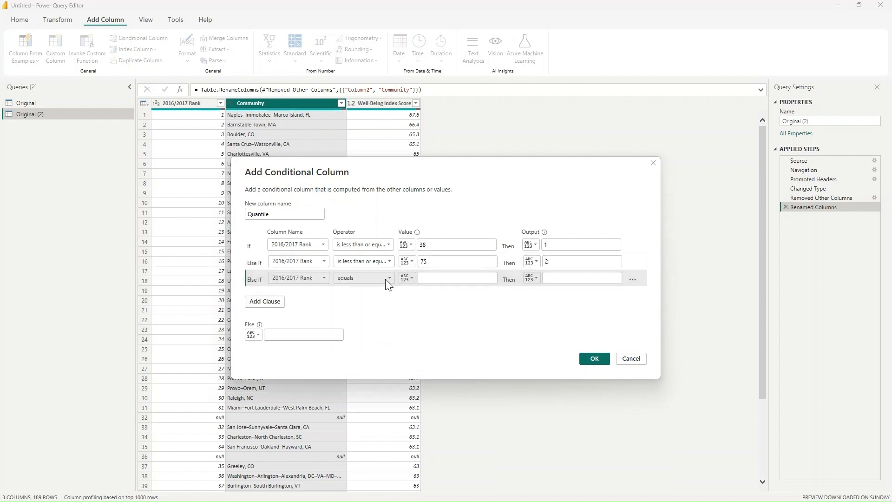
{"action": "left_click", "coordinate": [383, 278]}
{"action": "left_click", "coordinate": [389, 335]}
{"action": "left_click", "coordinate": [436, 278]}
{"action": "type", "text": "112"}
{"action": "left_click", "coordinate": [558, 277]}
{"action": "type", "text": "3"}
Add a fourth clause that outputs 4 when 2016/2017 Rank is less than or equal to 149
{"action": "left_click", "coordinate": [276, 302]}
{"action": "left_click", "coordinate": [307, 295]}
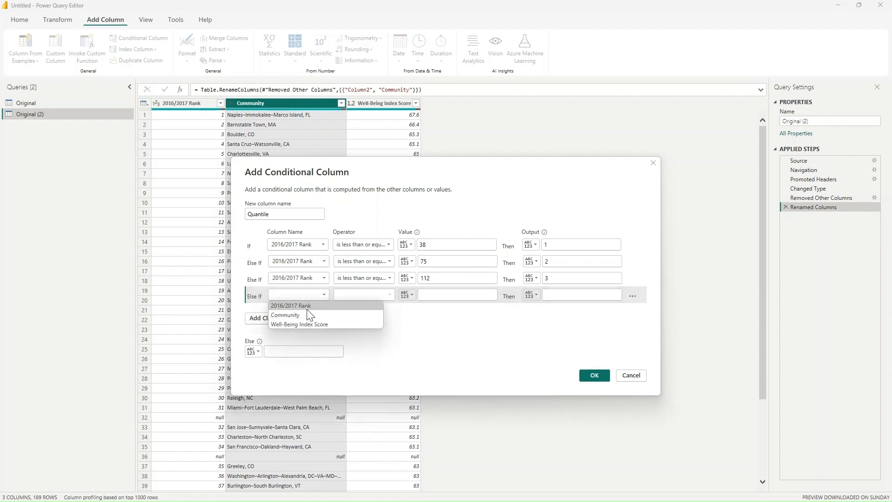
{"action": "left_click", "coordinate": [307, 307]}
{"action": "left_click", "coordinate": [367, 295]}
{"action": "left_click", "coordinate": [370, 352]}
{"action": "left_click", "coordinate": [443, 294]}
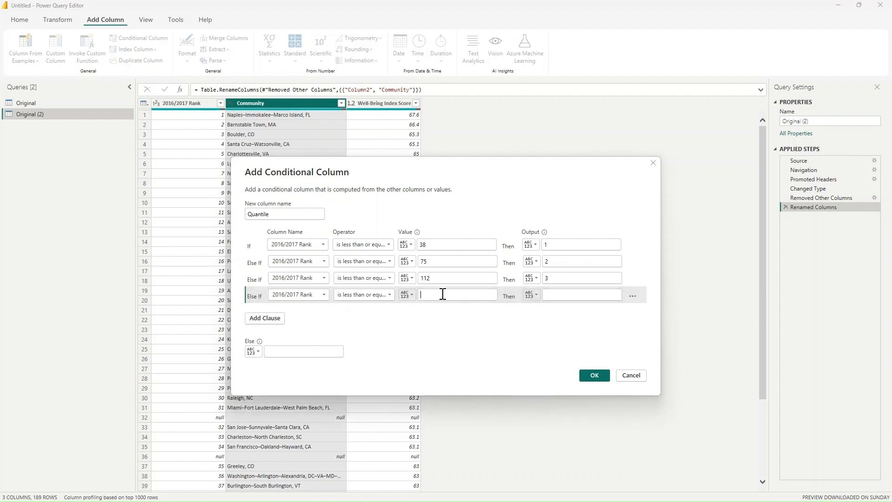
{"action": "left_click", "coordinate": [431, 290]}
{"action": "type", "text": "14"}
{"action": "type", "text": "2"}
{"action": "left_click", "coordinate": [575, 294]}
{"action": "type", "text": "4"}
Add a fifth clause that outputs 5 when 2016/2017 Rank is less than or equal to 186, and create the Quantile column
{"action": "left_click", "coordinate": [263, 319]}
{"action": "left_click", "coordinate": [293, 312]}
{"action": "left_click", "coordinate": [308, 324]}
{"action": "left_click", "coordinate": [382, 312]}
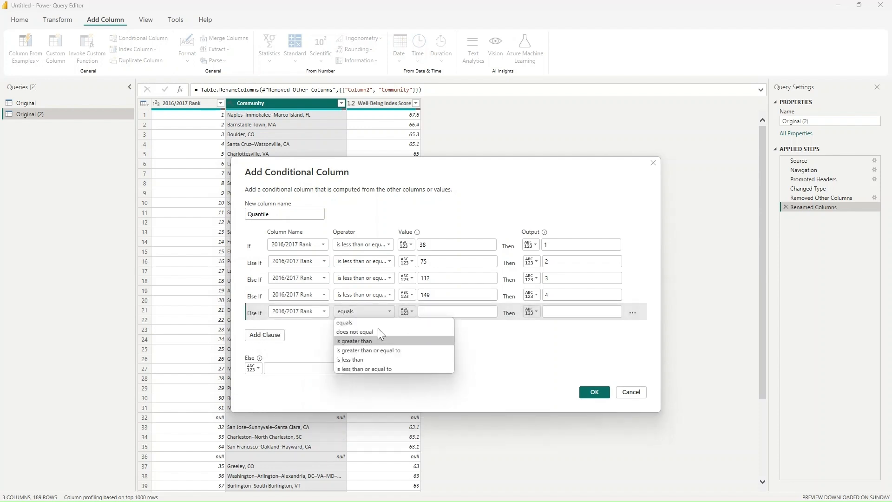
{"action": "left_click", "coordinate": [372, 370]}
{"action": "left_click", "coordinate": [446, 311]}
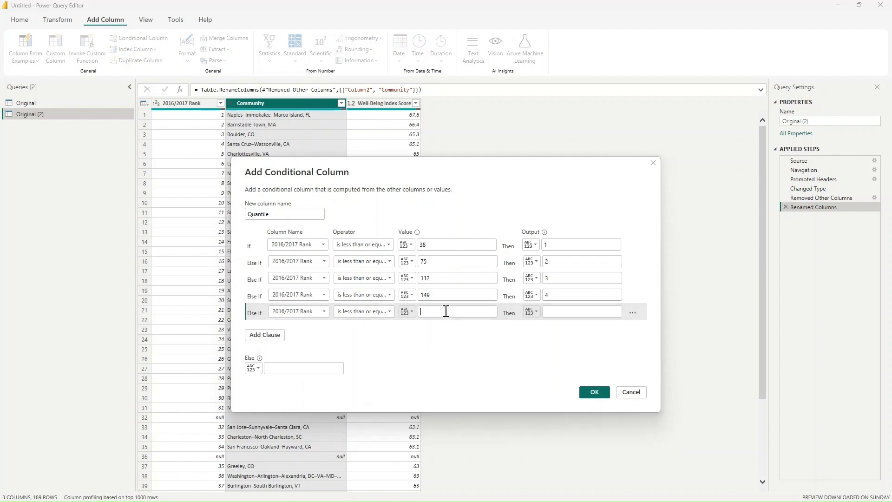
{"action": "type", "text": "18"}
{"action": "left_click", "coordinate": [571, 311]}
{"action": "type", "text": "5"}
{"action": "left_click", "coordinate": [595, 393]}
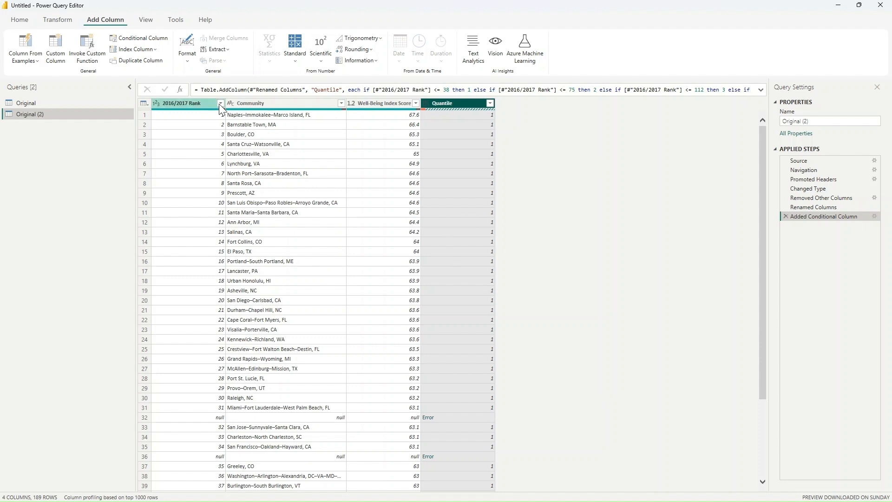
Filter the null rows out of the 2016/2017 Rank column
{"action": "left_click", "coordinate": [219, 104]}
{"action": "left_click", "coordinate": [90, 212]}
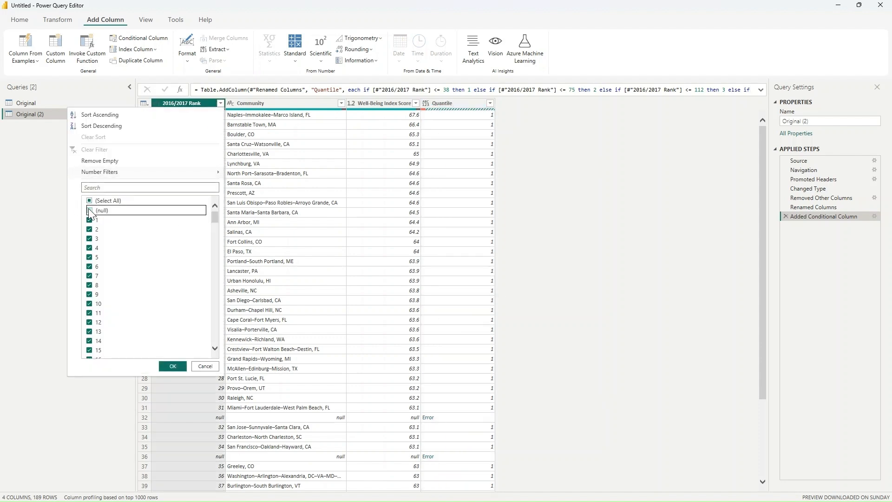
{"action": "left_click", "coordinate": [184, 369]}
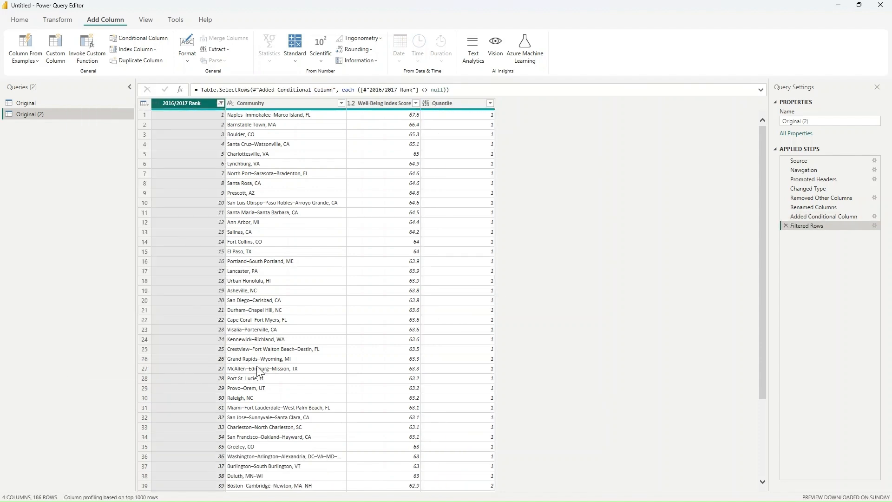
Rename the Original (2) query as Wellbeing Score and Rank
{"action": "double_click", "coordinate": [66, 116]}
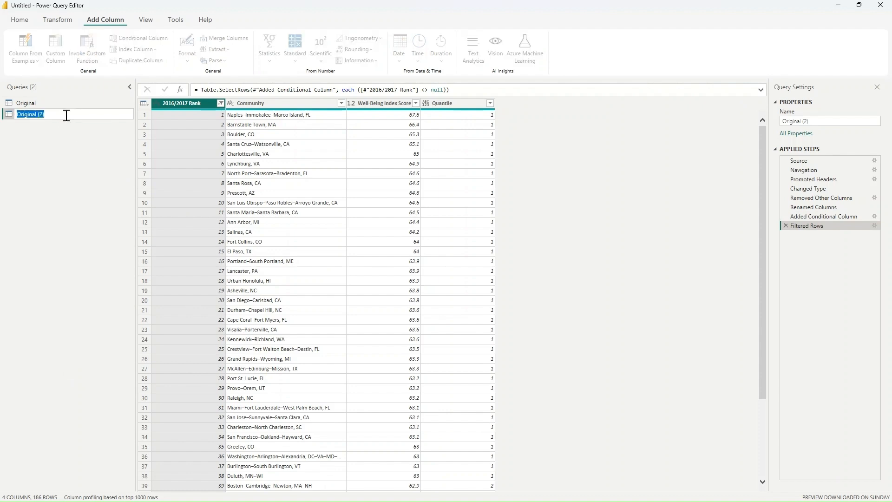
{"action": "type", "text": "Wel"}
{"action": "type", "text": "lbeing Score and Rank"}
{"action": "key", "text": "Return"}
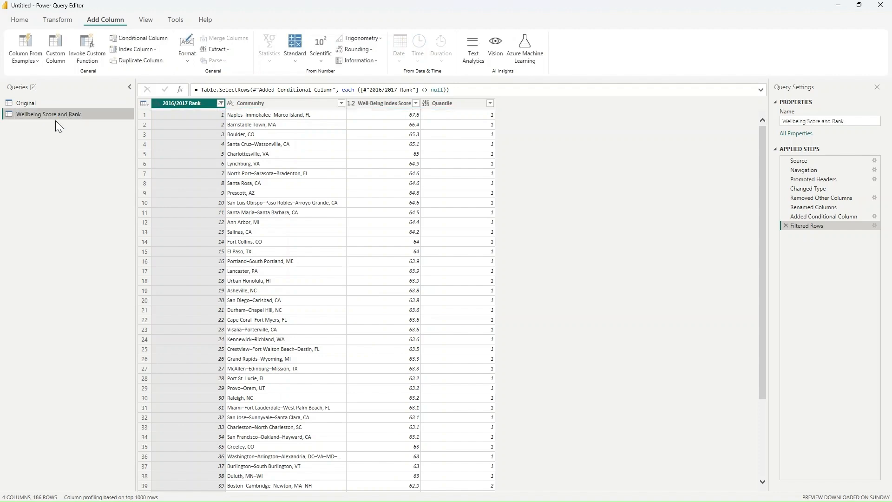
Duplicate the Original query to start a second derived table
{"action": "left_click", "coordinate": [48, 101]}
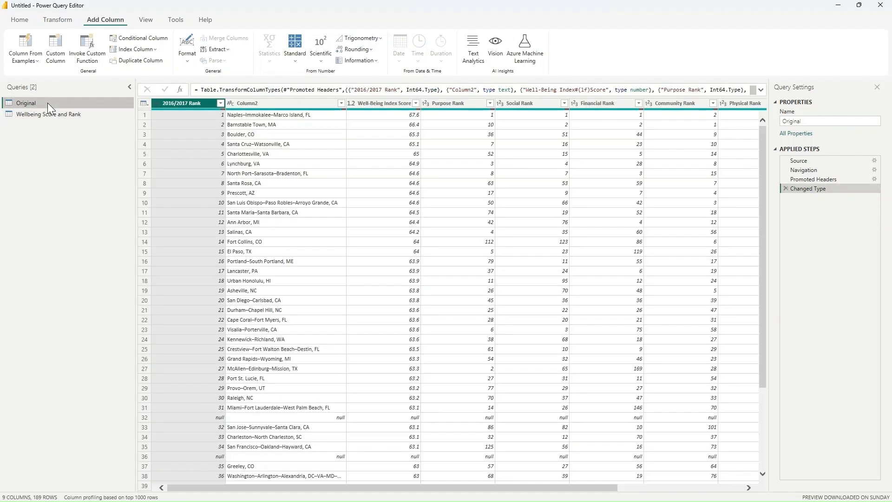
{"action": "right_click", "coordinate": [47, 102]}
{"action": "left_click", "coordinate": [89, 179]}
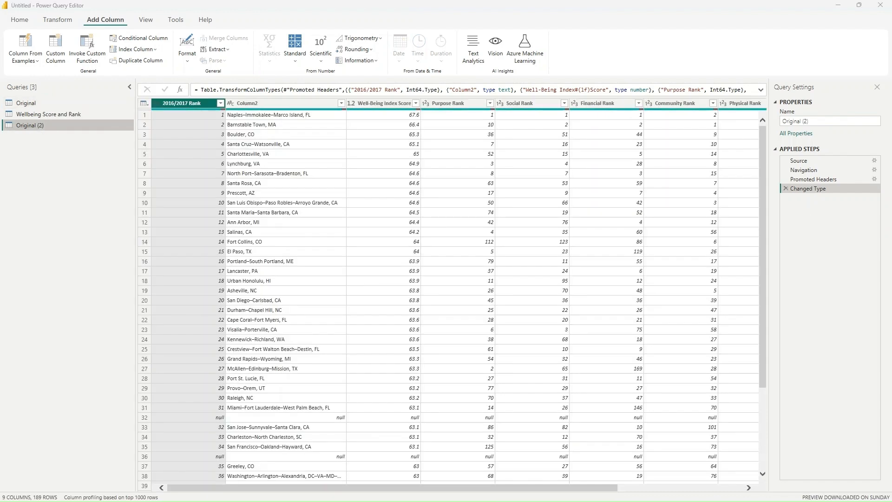
Remove the Well-Being Index Score and Column9 columns from the duplicated query
{"action": "scroll", "coordinate": [410, 154], "scroll_direction": "right", "scroll_amount": 5}
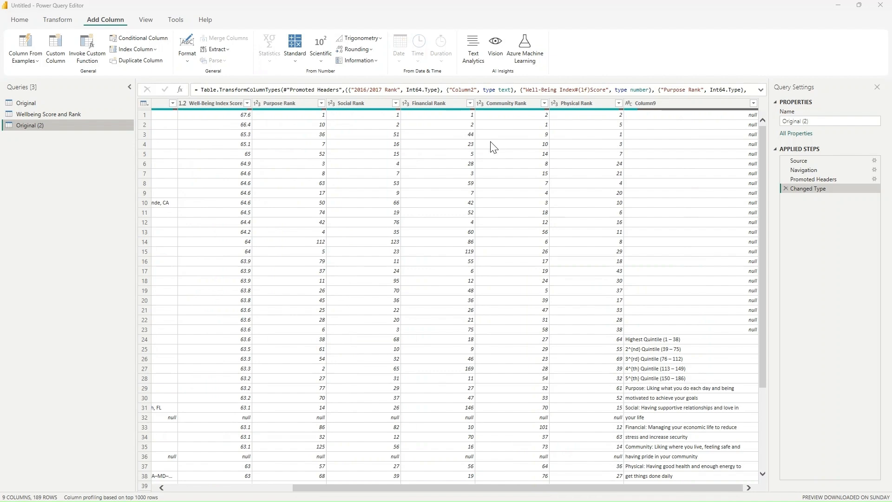
{"action": "scroll", "coordinate": [492, 145], "scroll_direction": "left", "scroll_amount": 5}
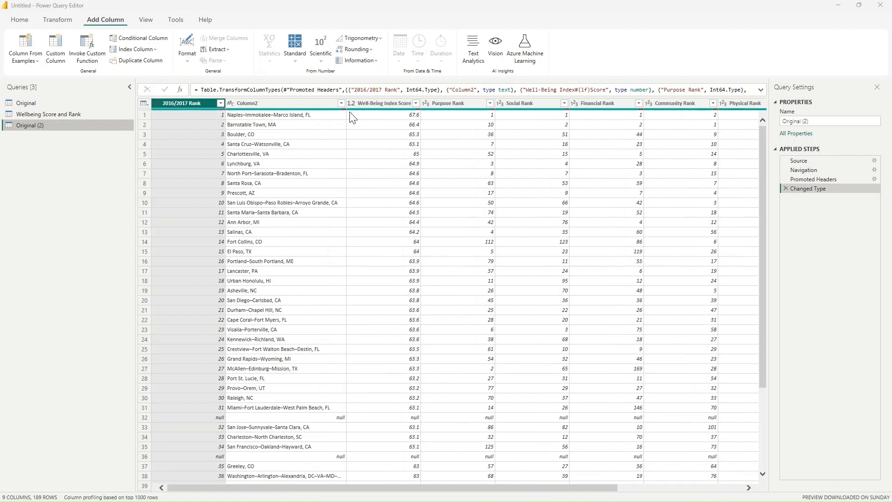
{"action": "left_click", "coordinate": [371, 104]}
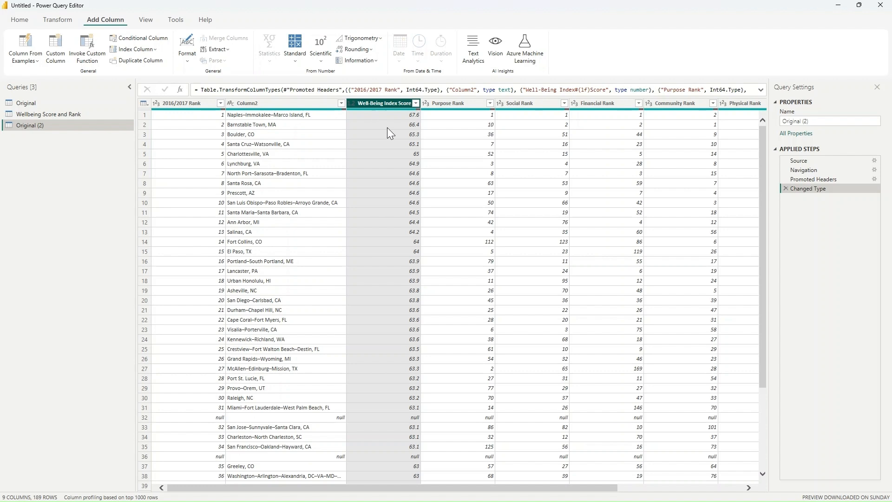
{"action": "scroll", "coordinate": [472, 164], "scroll_direction": "right", "scroll_amount": 3}
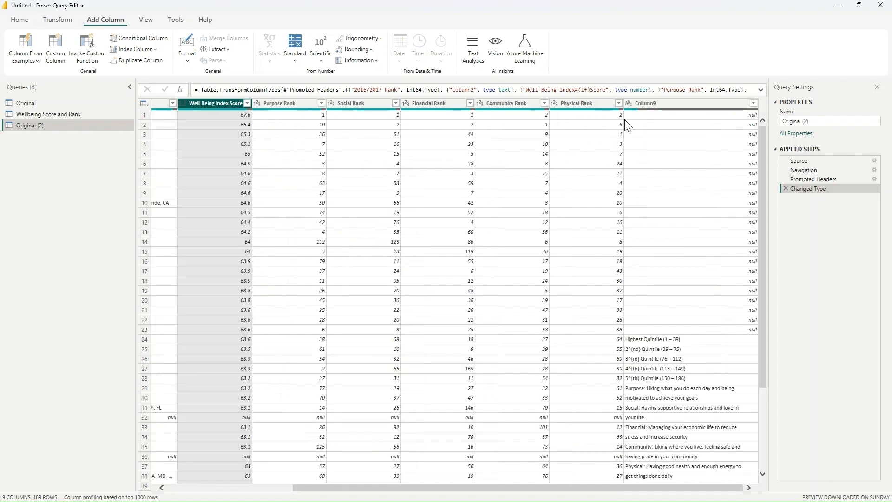
{"action": "left_click", "coordinate": [652, 103], "text": "ctrl"}
{"action": "right_click", "coordinate": [653, 104]}
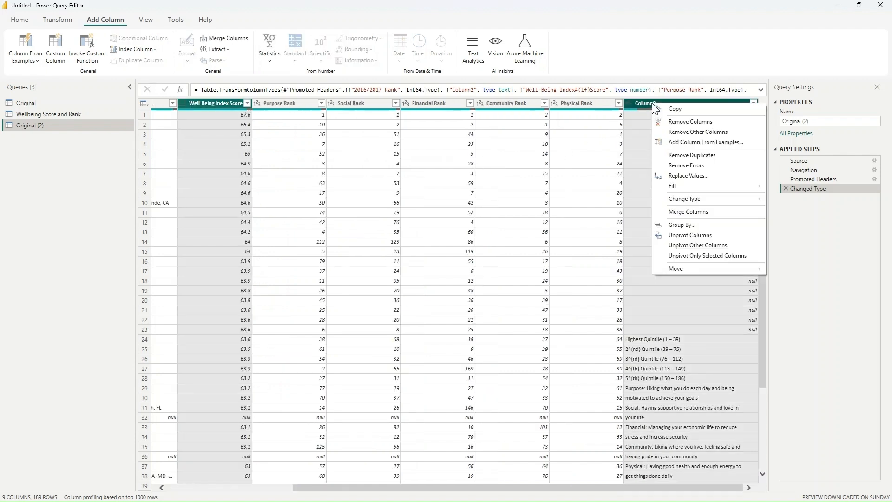
{"action": "left_click", "coordinate": [700, 123]}
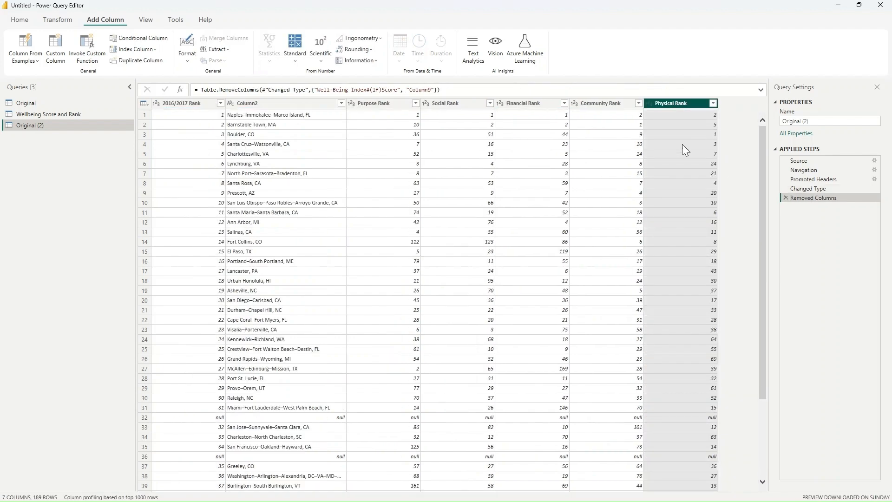
Unpivot all columns other than 2016/2017 Rank and Column2
{"action": "left_click", "coordinate": [188, 105]}
{"action": "left_click", "coordinate": [295, 105], "text": "ctrl"}
{"action": "right_click", "coordinate": [295, 105]}
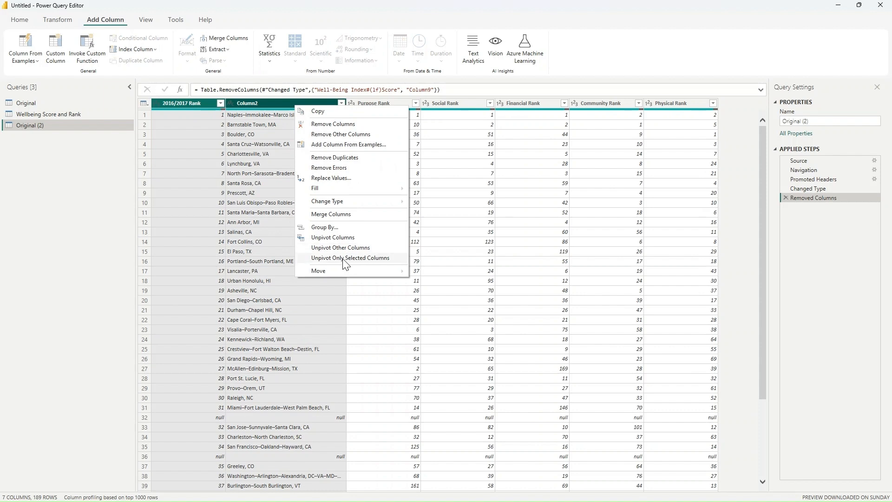
{"action": "left_click", "coordinate": [340, 248]}
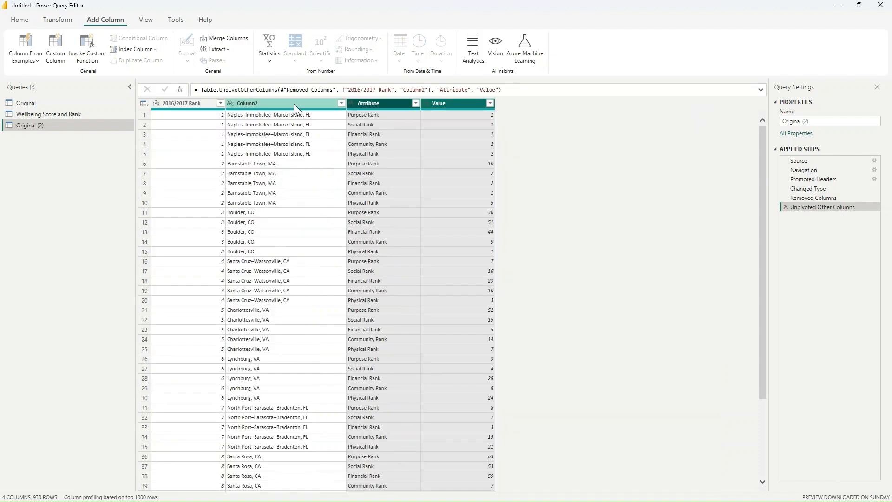
Rename Column2 to Community and the Attribute column to Element
{"action": "double_click", "coordinate": [267, 103]}
{"action": "type", "text": "Co"}
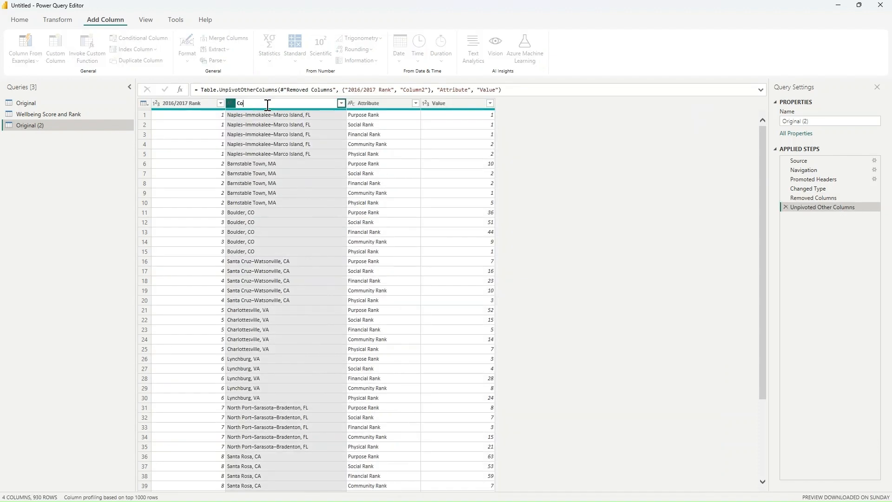
{"action": "key", "text": "Return"}
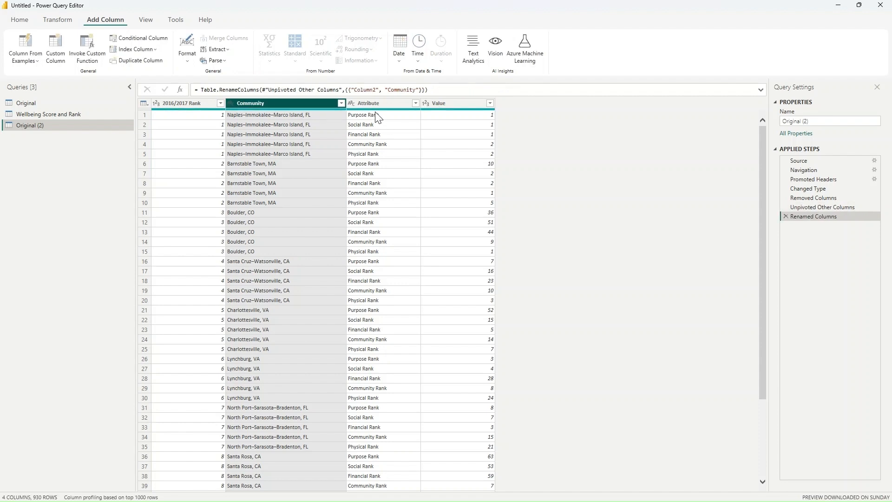
{"action": "double_click", "coordinate": [377, 103]}
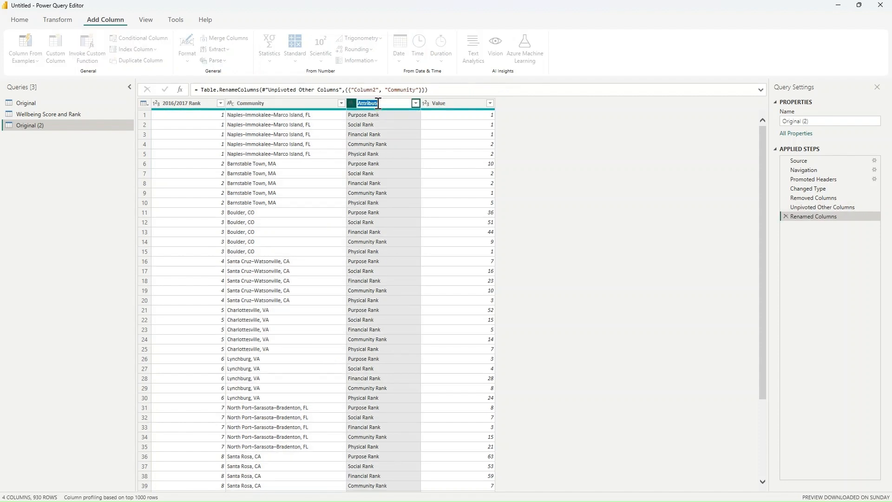
{"action": "type", "text": "C"}
{"action": "type", "text": "lement"}
{"action": "key", "text": "Return"}
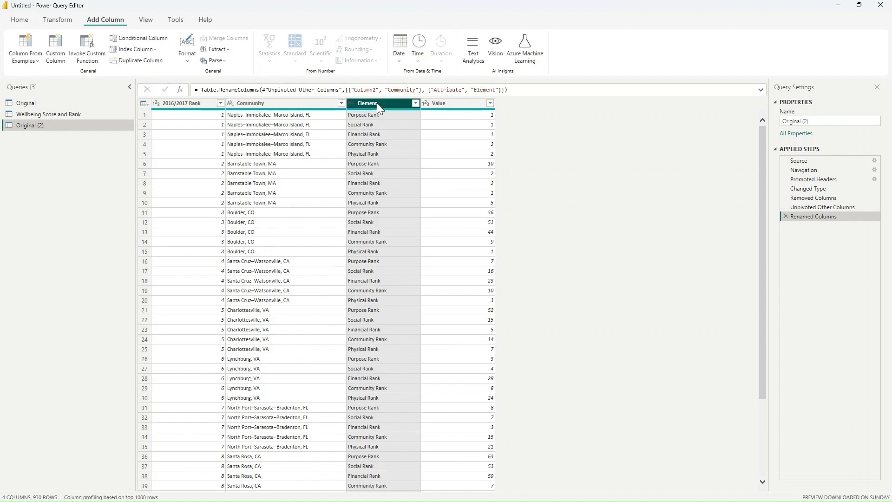
Rename the unpivoted query as Welbeing data by element
{"action": "double_click", "coordinate": [46, 126]}
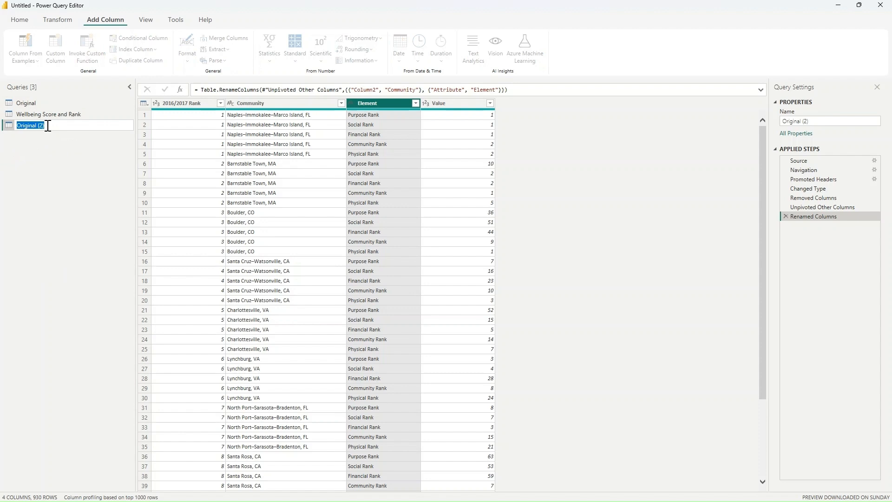
{"action": "type", "text": "Welbeong data by element"}
{"action": "key", "text": "Return"}
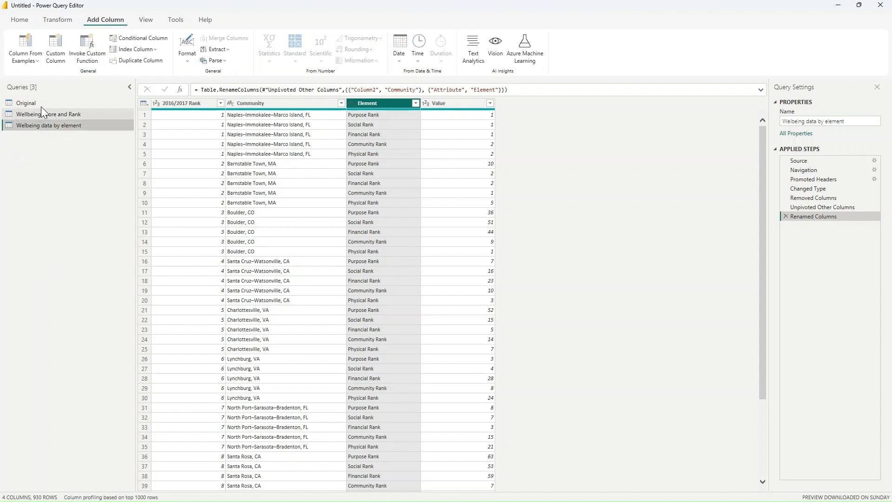
Duplicate the Original query again and remove every column except Column9 from the copy
{"action": "right_click", "coordinate": [41, 107]}
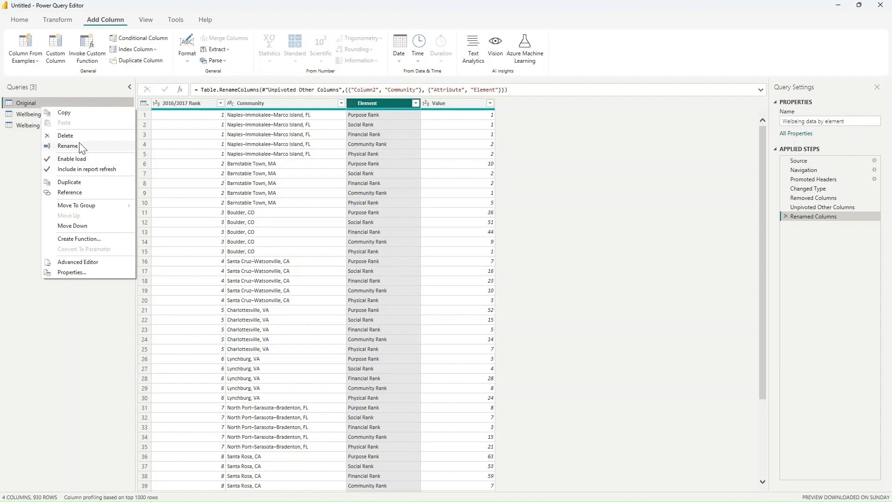
{"action": "left_click", "coordinate": [76, 182]}
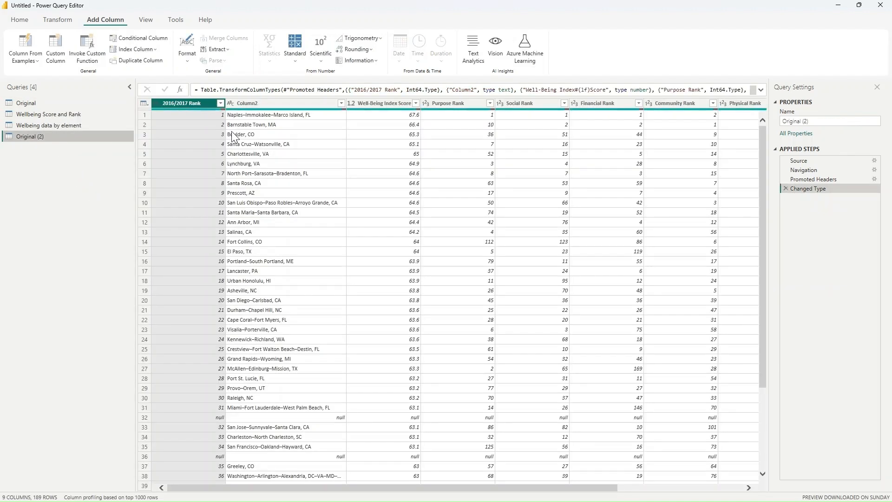
{"action": "scroll", "coordinate": [240, 115], "scroll_direction": "right", "scroll_amount": 5}
{"action": "left_click", "coordinate": [668, 101]}
{"action": "right_click", "coordinate": [669, 104]}
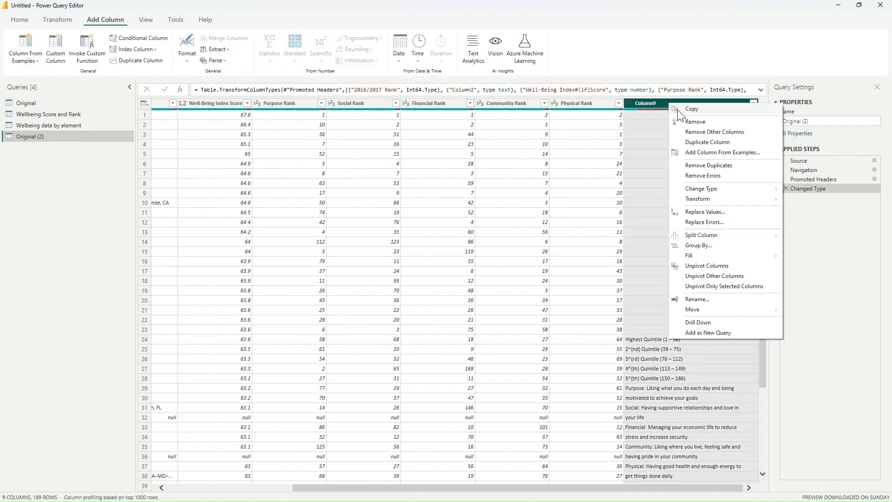
{"action": "left_click", "coordinate": [716, 132]}
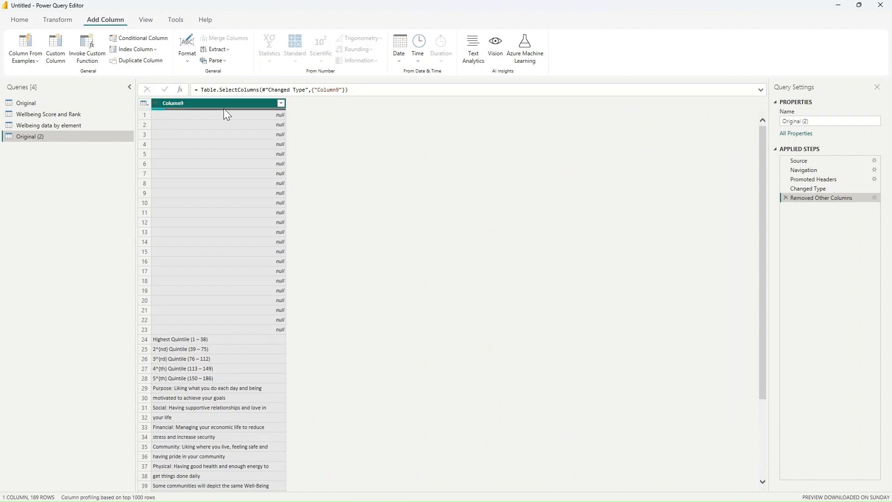
Filter Column9 to only the rows beginning with Community, Financial, Physical, Purpose and Social
{"action": "left_click", "coordinate": [280, 103]}
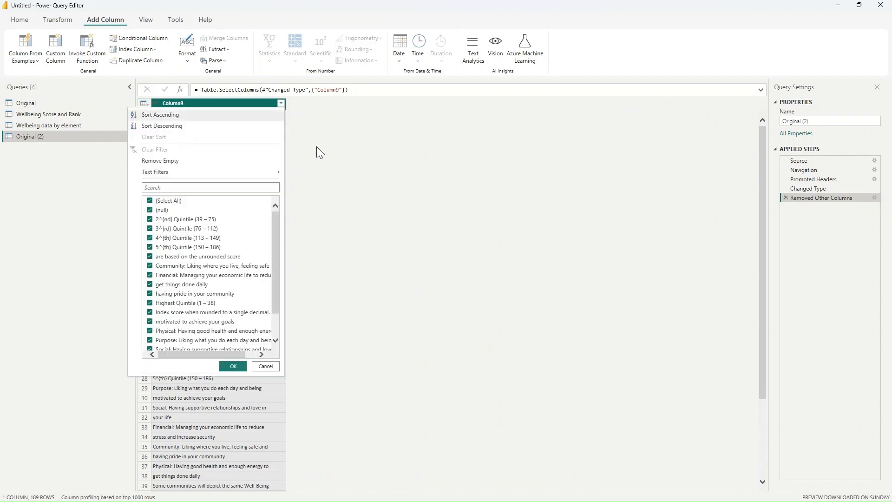
{"action": "left_click", "coordinate": [149, 201]}
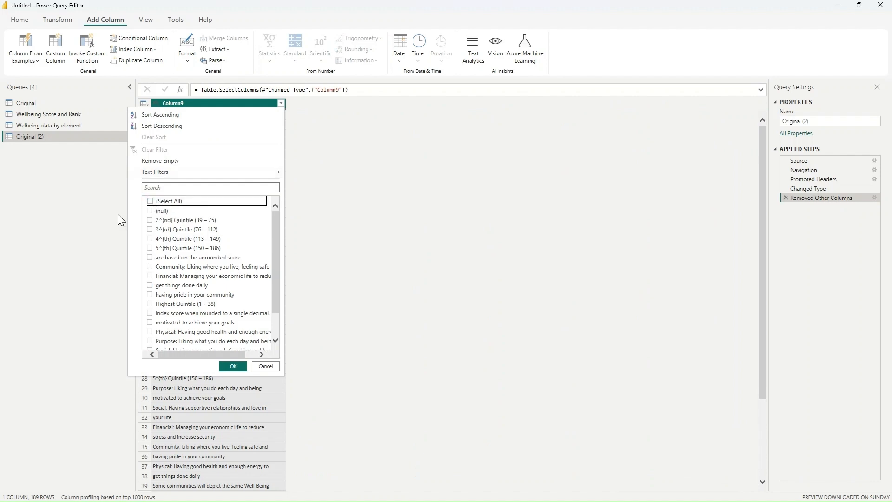
{"action": "left_click", "coordinate": [150, 266]}
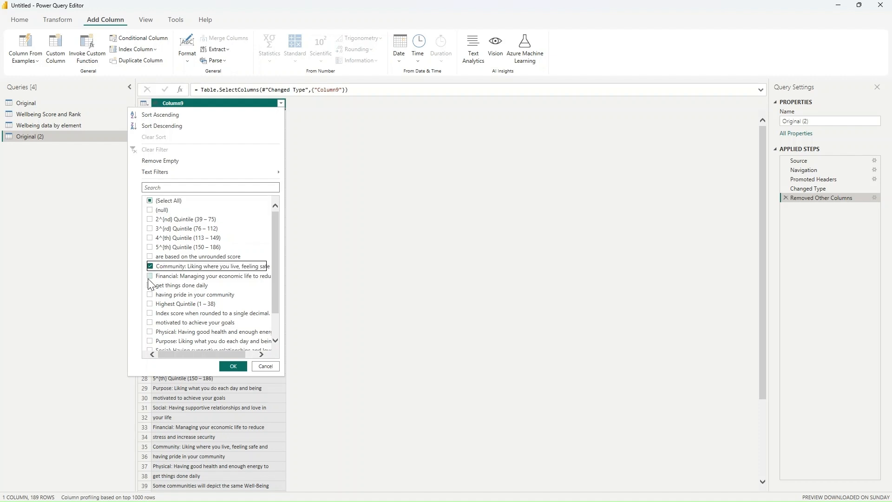
{"action": "left_click", "coordinate": [150, 275]}
{"action": "scroll", "coordinate": [163, 302], "scroll_direction": "down", "scroll_amount": 1}
{"action": "left_click", "coordinate": [150, 316]}
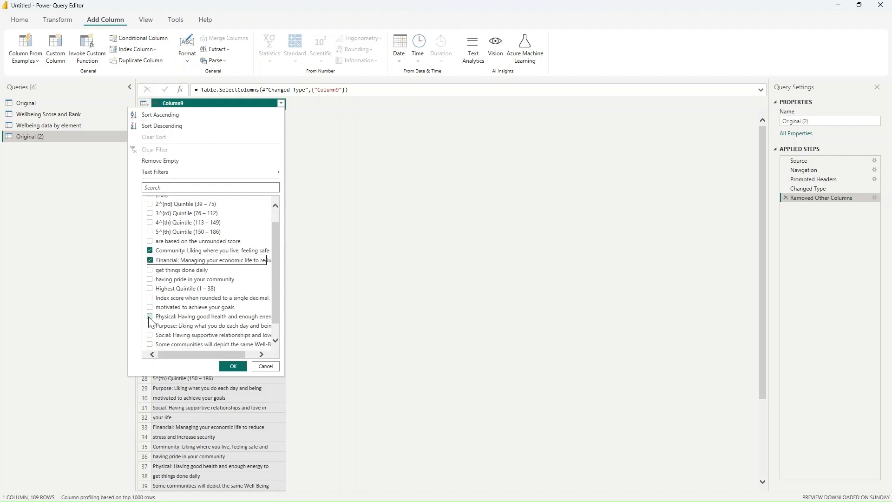
{"action": "left_click", "coordinate": [150, 324]}
{"action": "left_click", "coordinate": [149, 334]}
{"action": "left_click", "coordinate": [233, 366]}
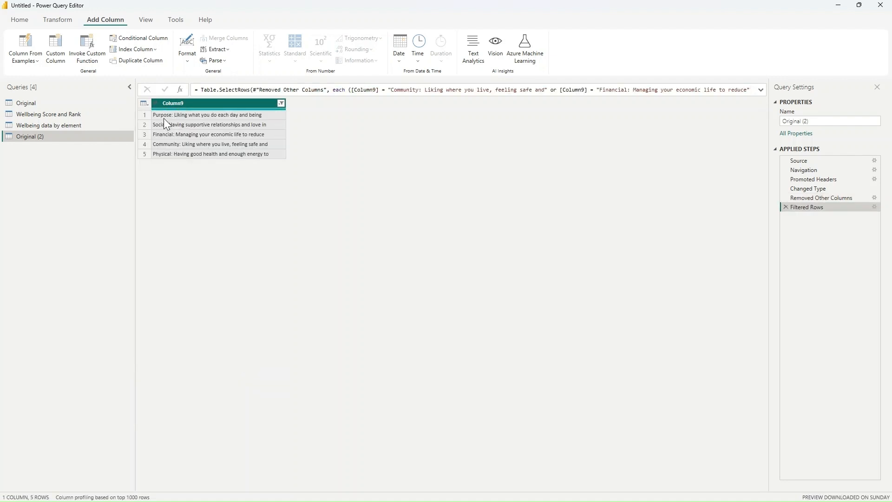
Duplicate Column9 within the filtered element description query
{"action": "mouse_move", "coordinate": [193, 108]}
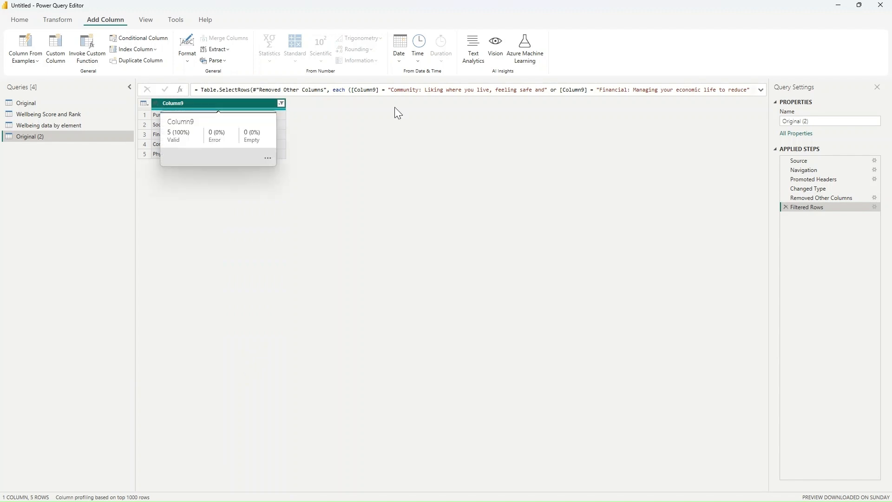
{"action": "right_click", "coordinate": [205, 103]}
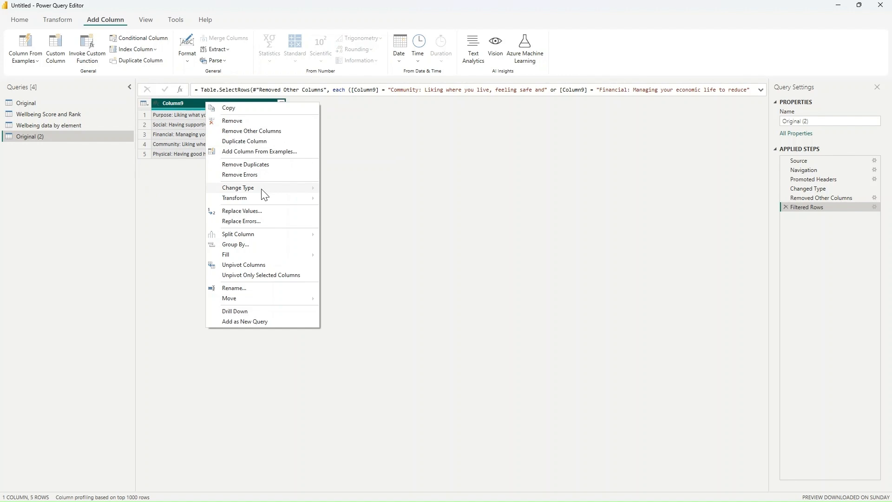
{"action": "left_click", "coordinate": [266, 144]}
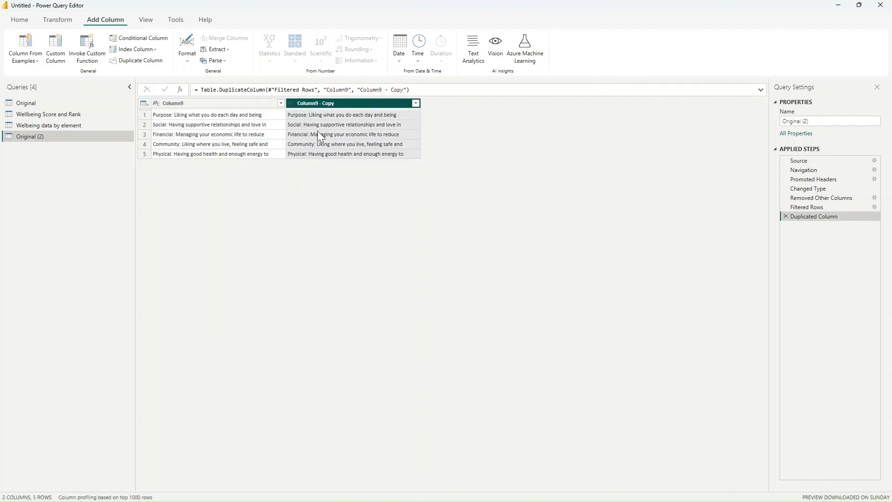
Split the copied Column9 at each colon and remove the second resulting column, Column9 - Copy.2
{"action": "right_click", "coordinate": [333, 102]}
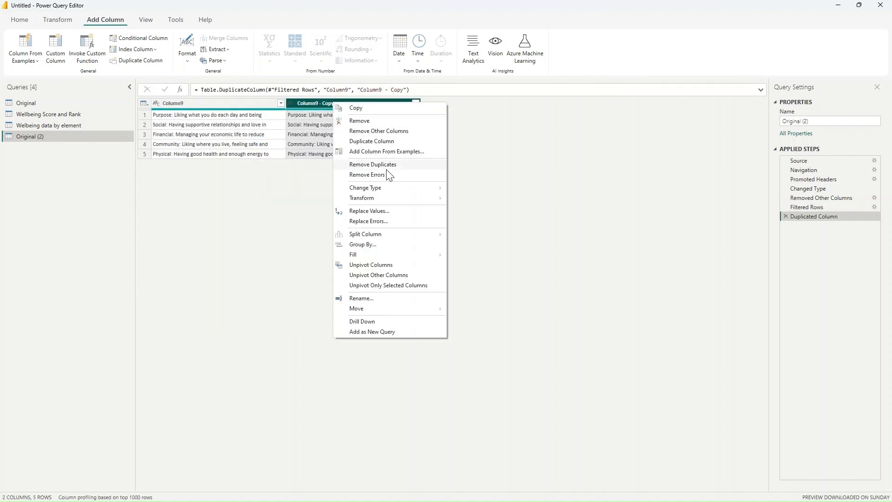
{"action": "mouse_move", "coordinate": [370, 235]}
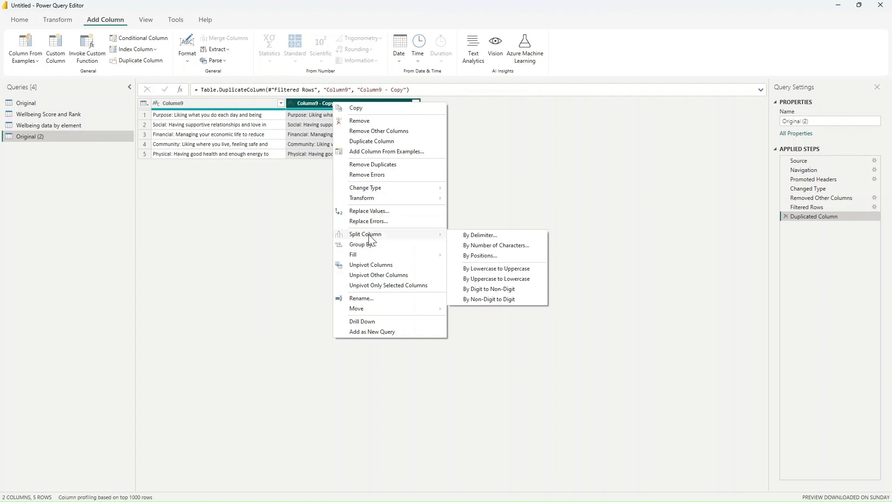
{"action": "left_click", "coordinate": [487, 235]}
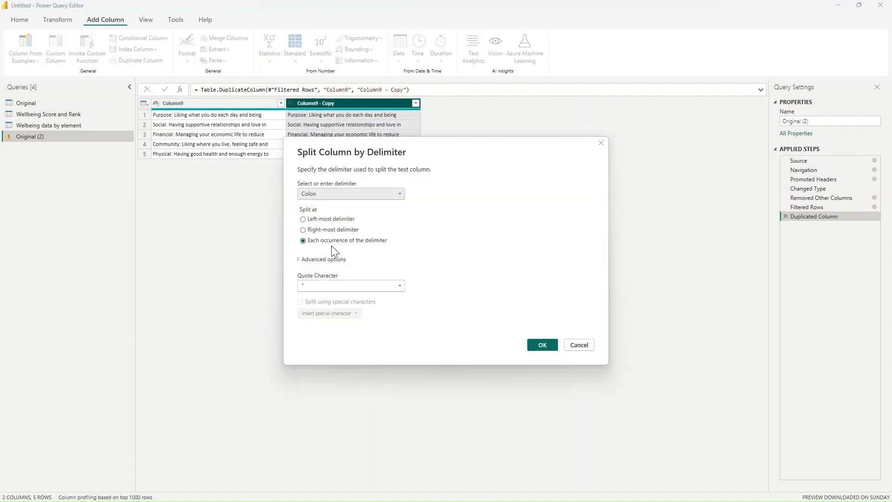
{"action": "left_click", "coordinate": [343, 194]}
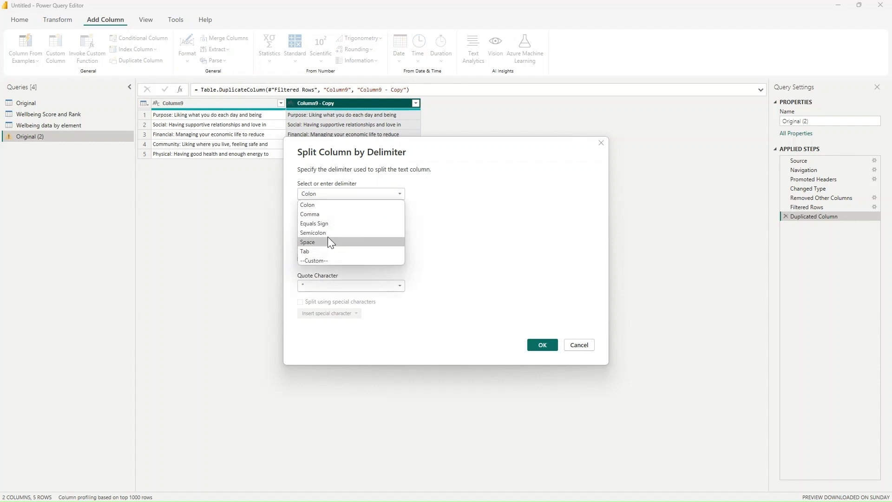
{"action": "key", "text": "Escape"}
{"action": "left_click", "coordinate": [529, 342]}
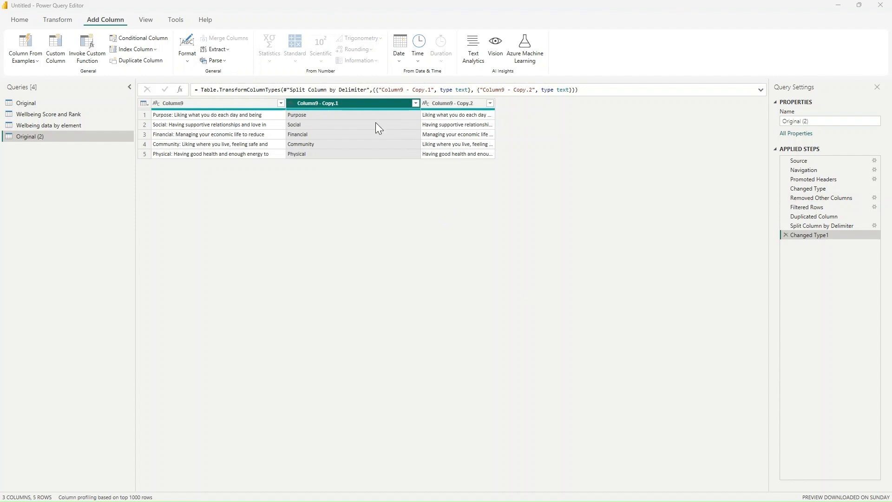
{"action": "right_click", "coordinate": [455, 105]}
{"action": "left_click", "coordinate": [500, 124]}
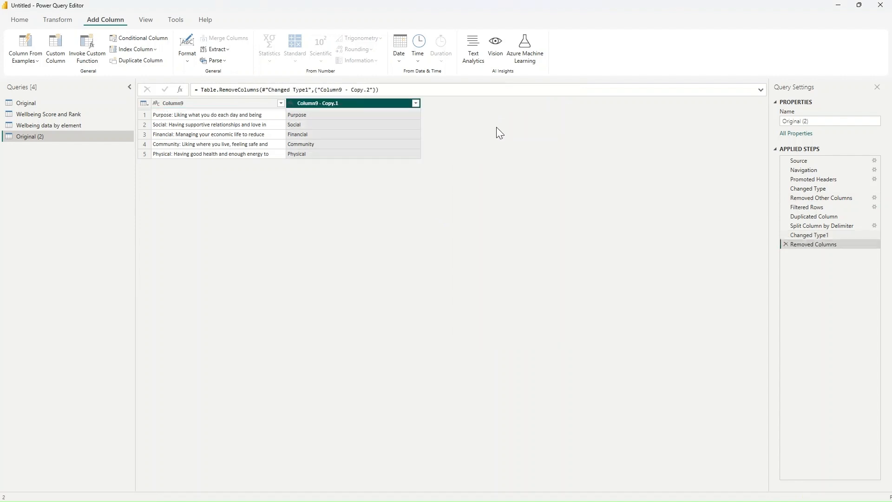
Rename the column of short element names as Element and Column9 as Description
{"action": "double_click", "coordinate": [342, 102]}
{"action": "type", "text": "ele"}
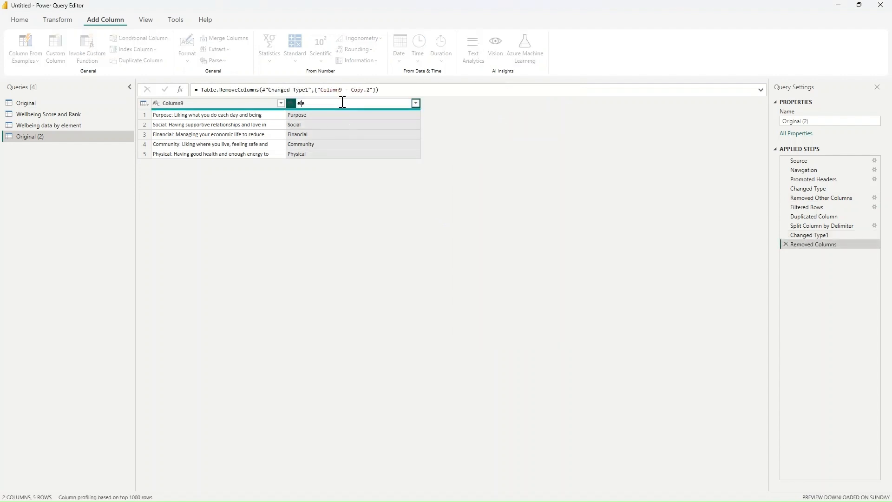
{"action": "key", "text": "BackSpace"}
{"action": "type", "text": "E"}
{"action": "key", "text": "Return"}
{"action": "left_click", "coordinate": [193, 102]}
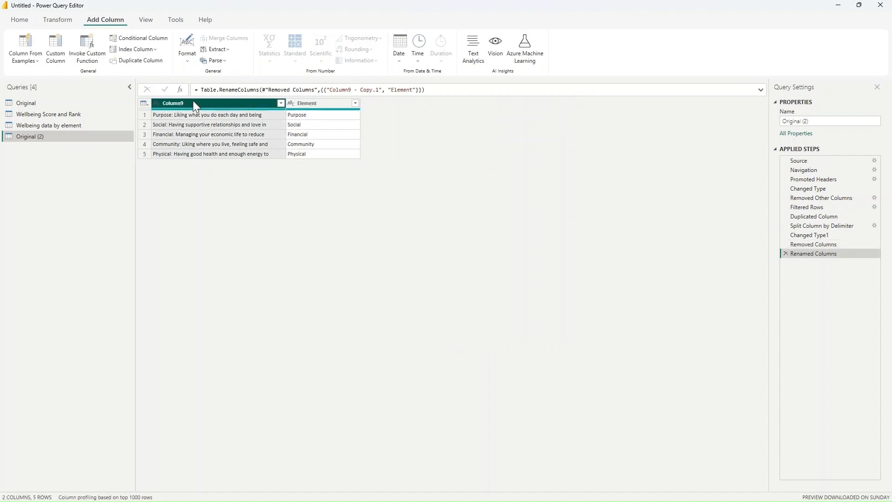
{"action": "double_click", "coordinate": [193, 102]}
{"action": "type", "text": "Description"}
{"action": "key", "text": "Return"}
Rename the Original (2) query as Element description
{"action": "double_click", "coordinate": [61, 138]}
{"action": "type", "text": "Element des"}
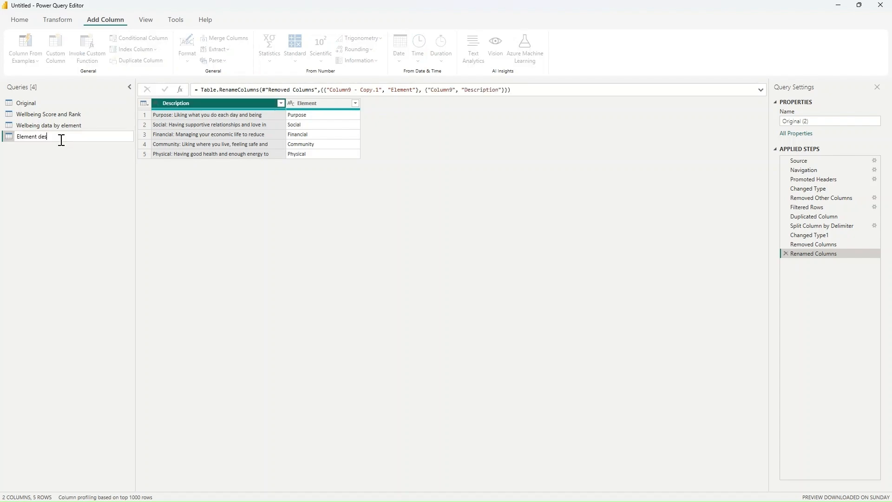
{"action": "type", "text": "cription"}
{"action": "key", "text": "Return"}
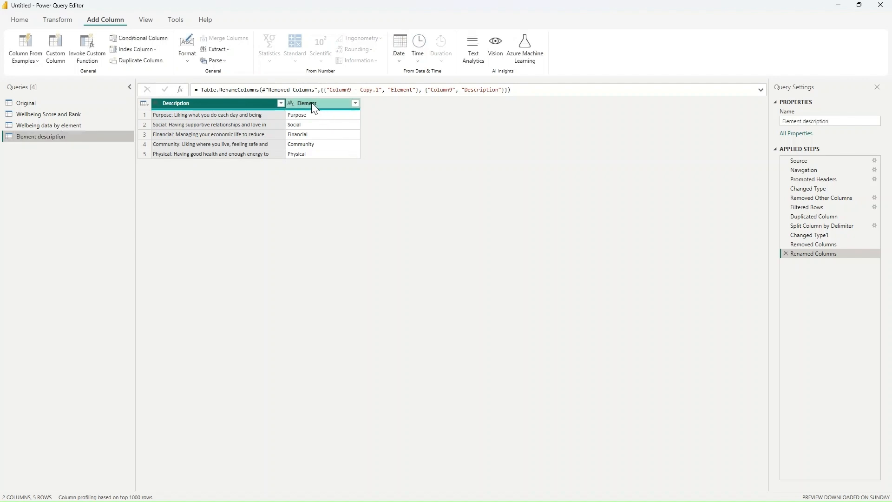
Remove the text " Rank" from the Element column of the Welbeing data by element query by replacing it with nothing
{"action": "left_click", "coordinate": [111, 125]}
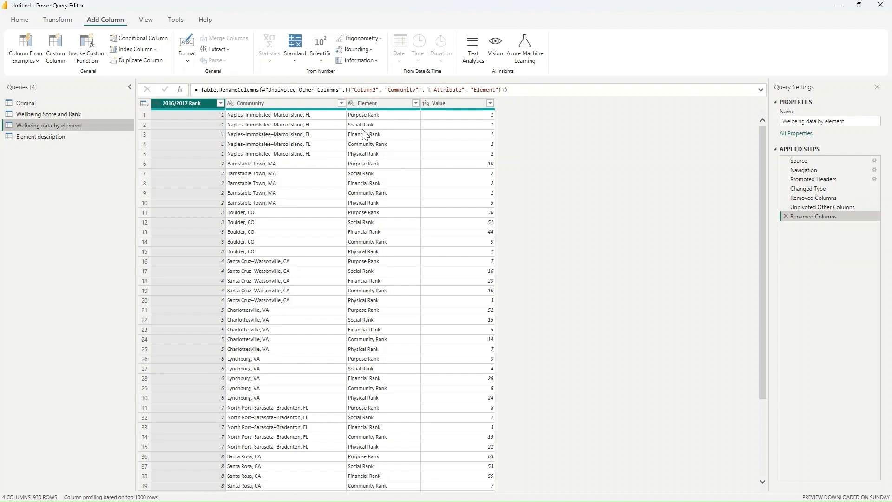
{"action": "left_click", "coordinate": [91, 140]}
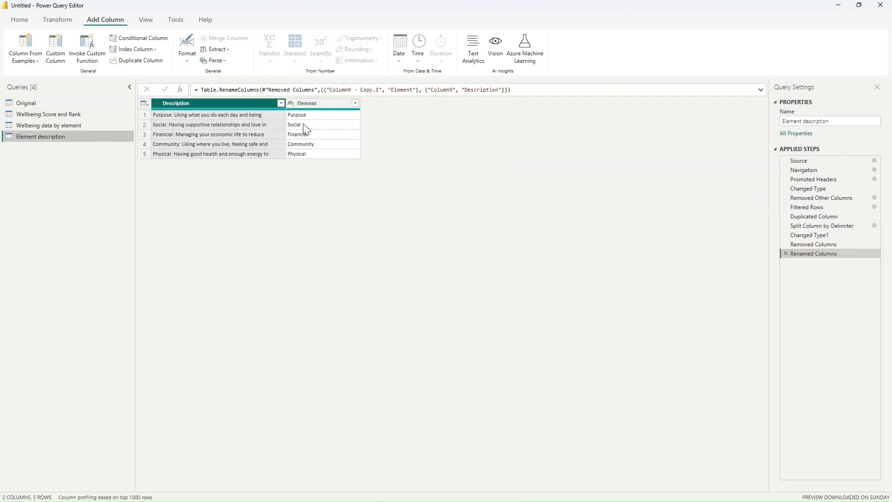
{"action": "left_click", "coordinate": [58, 127]}
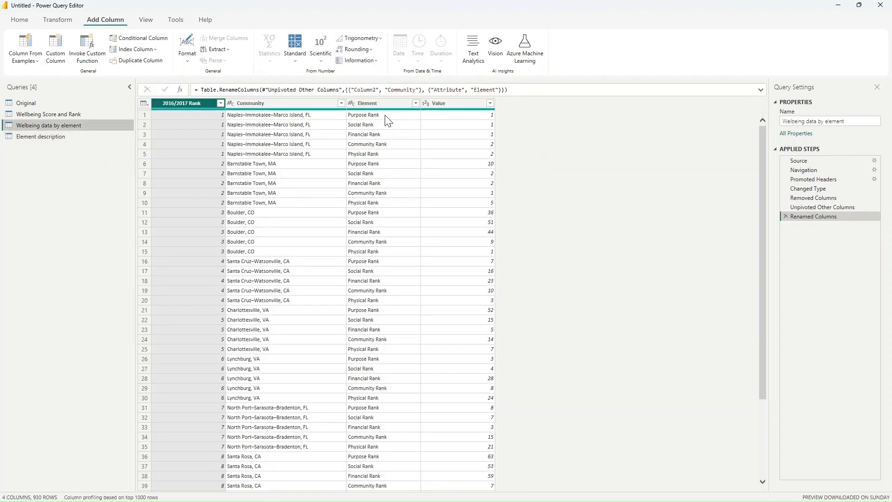
{"action": "right_click", "coordinate": [383, 104]}
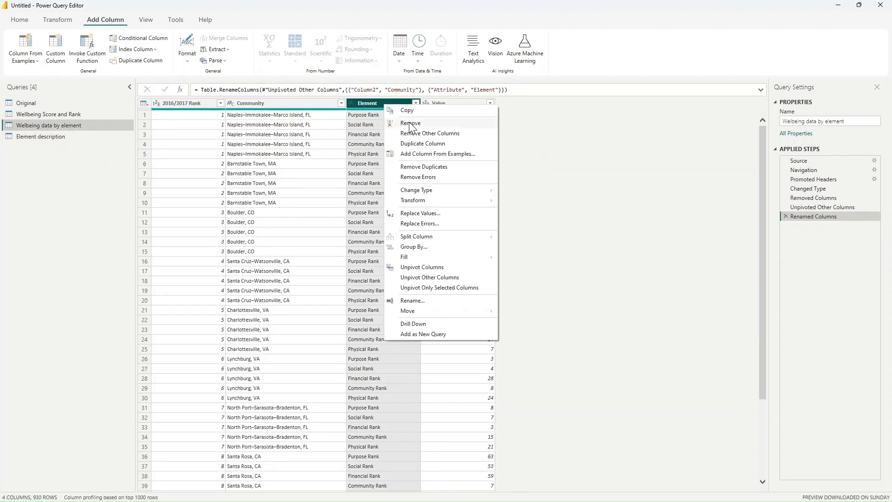
{"action": "left_click", "coordinate": [440, 212]}
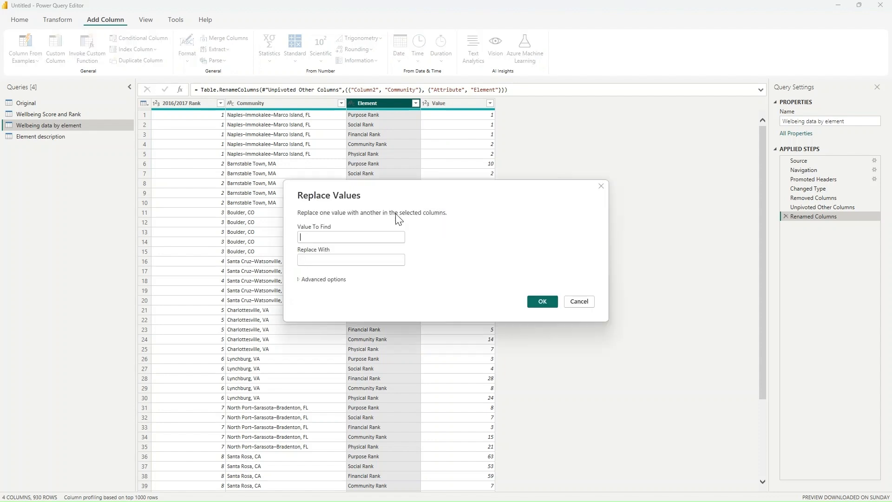
{"action": "type", "text": "Rank"}
{"action": "left_click", "coordinate": [356, 255]}
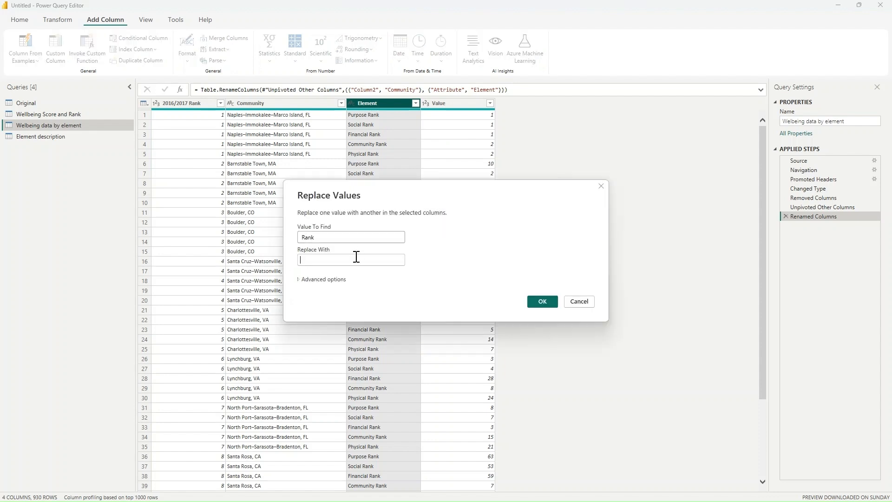
{"action": "left_click", "coordinate": [542, 302]}
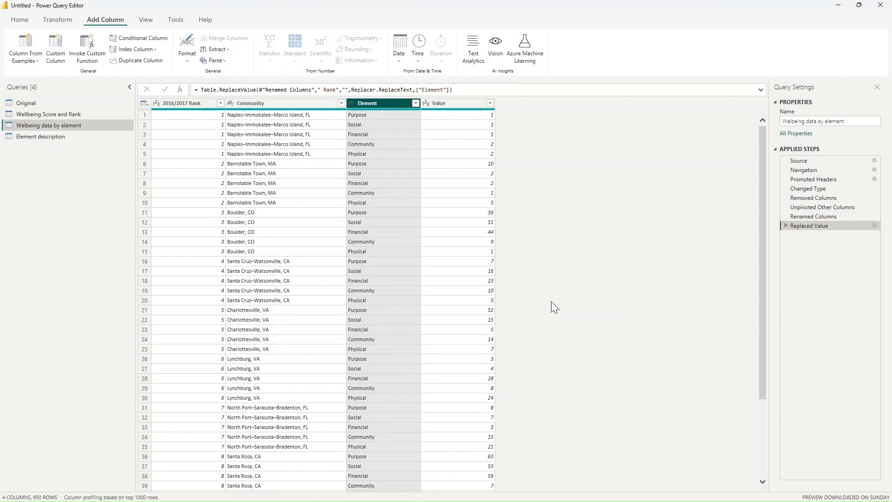
Disable loading of the Original query into the report
{"action": "left_click", "coordinate": [46, 136]}
{"action": "left_click", "coordinate": [23, 101]}
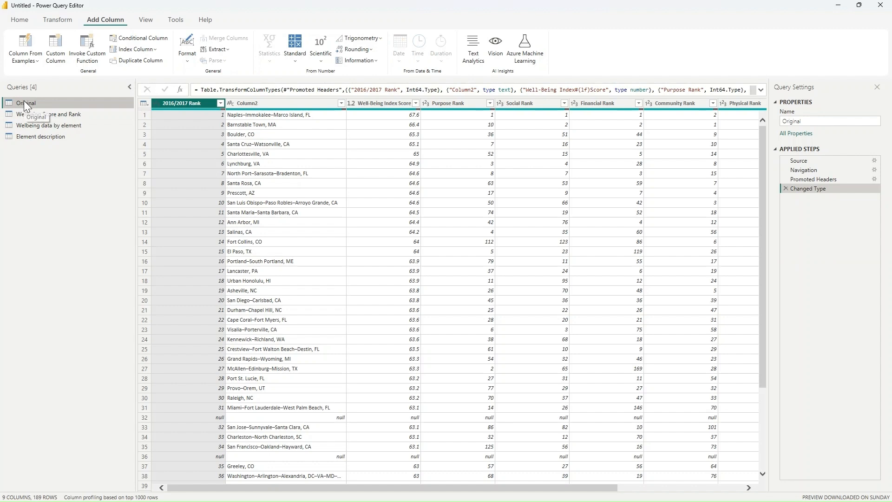
{"action": "right_click", "coordinate": [23, 100]}
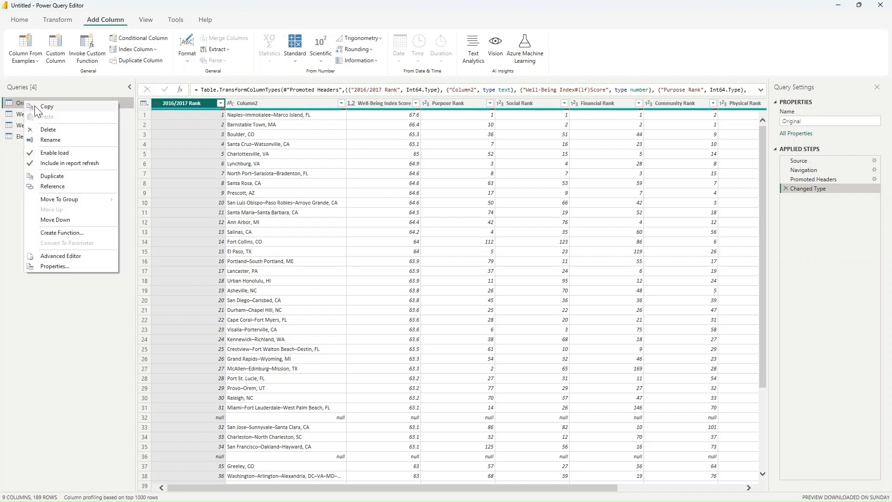
{"action": "left_click", "coordinate": [69, 153]}
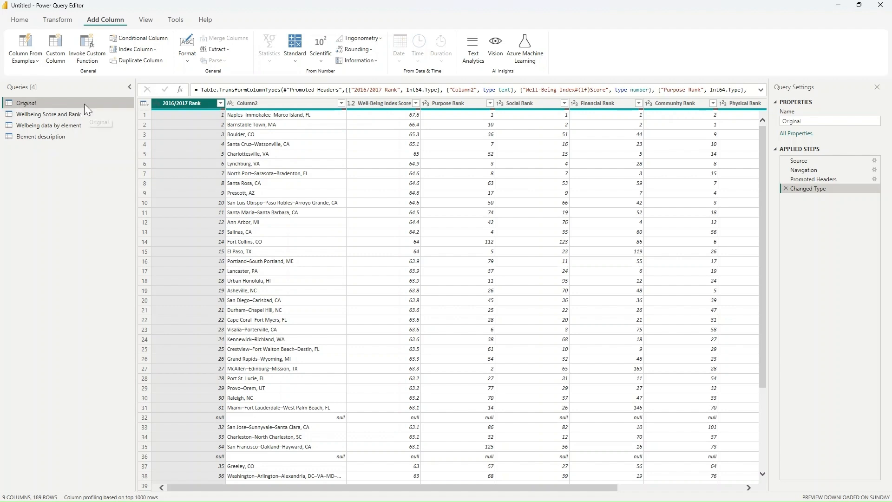
Close the query editor and apply the changes to the report
{"action": "left_click", "coordinate": [18, 21]}
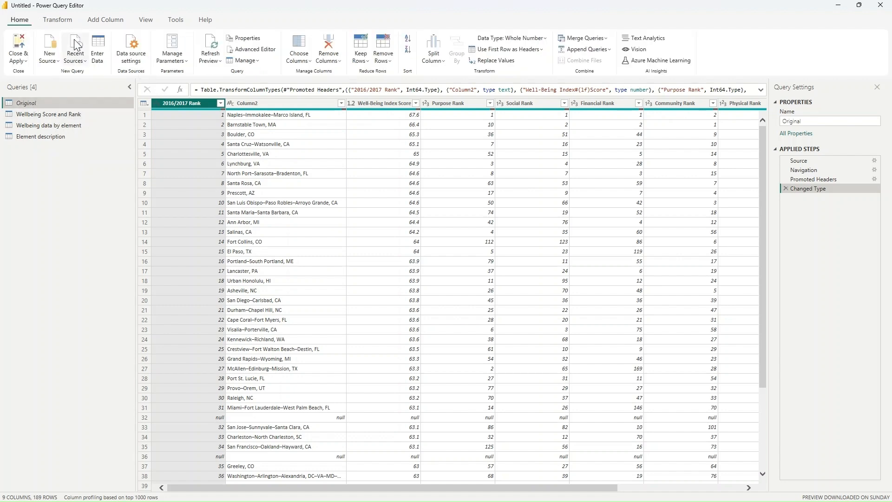
{"action": "left_click", "coordinate": [26, 61]}
{"action": "left_click", "coordinate": [54, 77]}
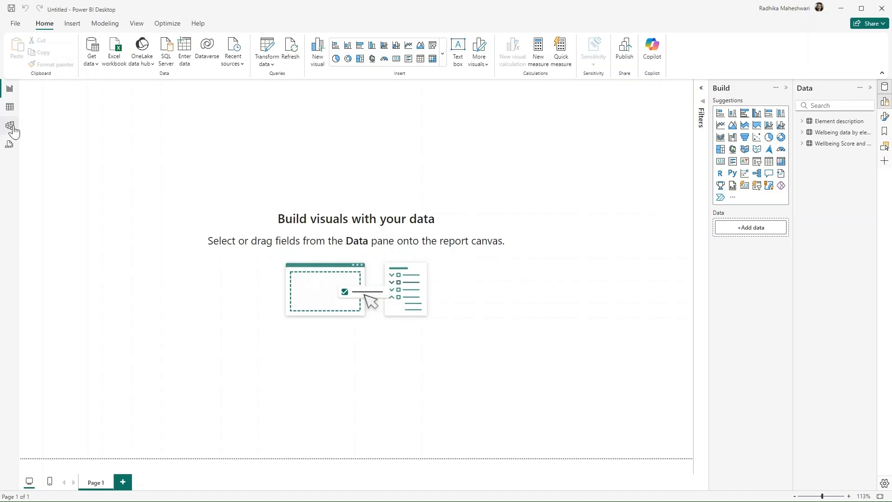
In the data model, place Welbeing data by element below the other two tables, inspect its 2016/2017 Rank relationship, and widen its card
{"action": "left_click", "coordinate": [9, 126]}
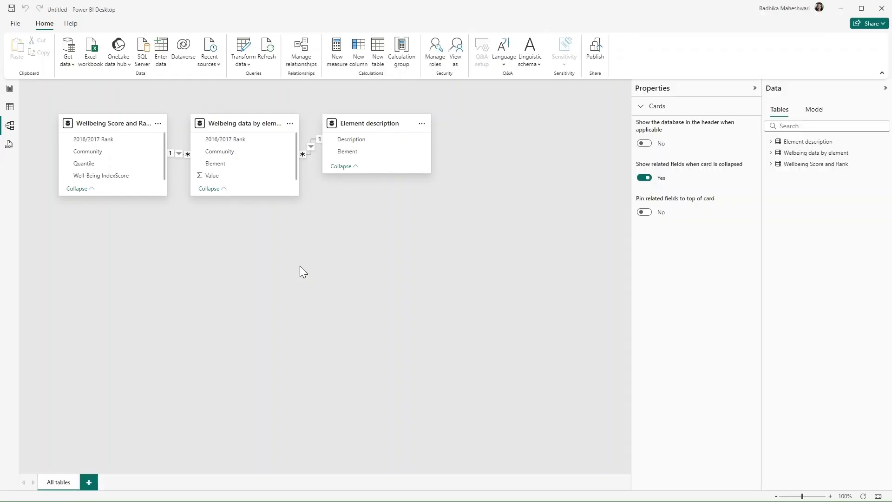
{"action": "left_click_drag", "start_coordinate": [239, 123], "coordinate": [236, 283]}
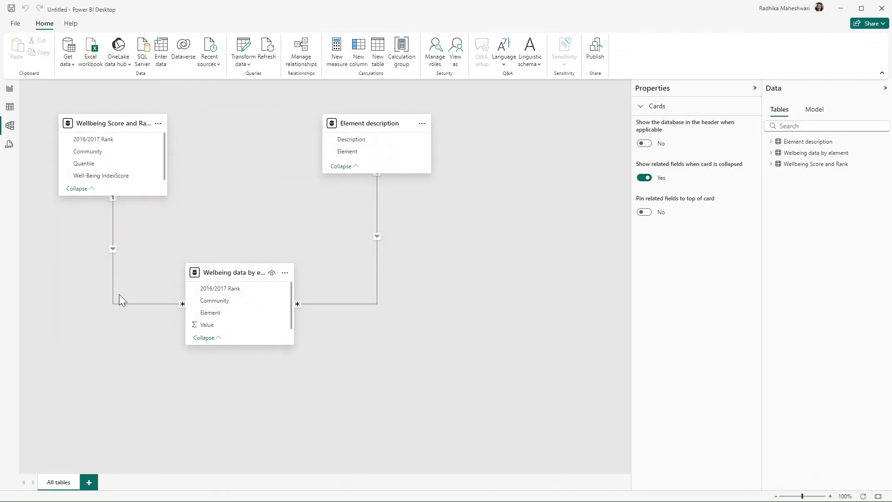
{"action": "left_click", "coordinate": [111, 250]}
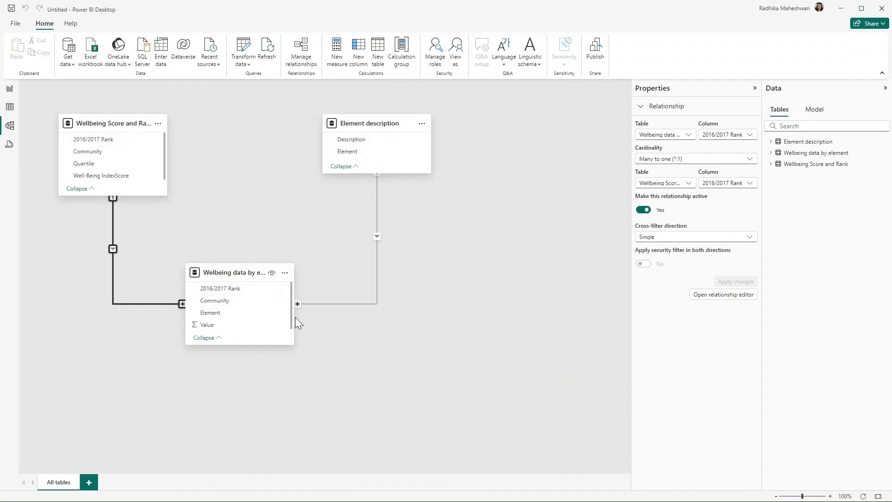
{"action": "left_click_drag", "start_coordinate": [293, 328], "coordinate": [331, 329]}
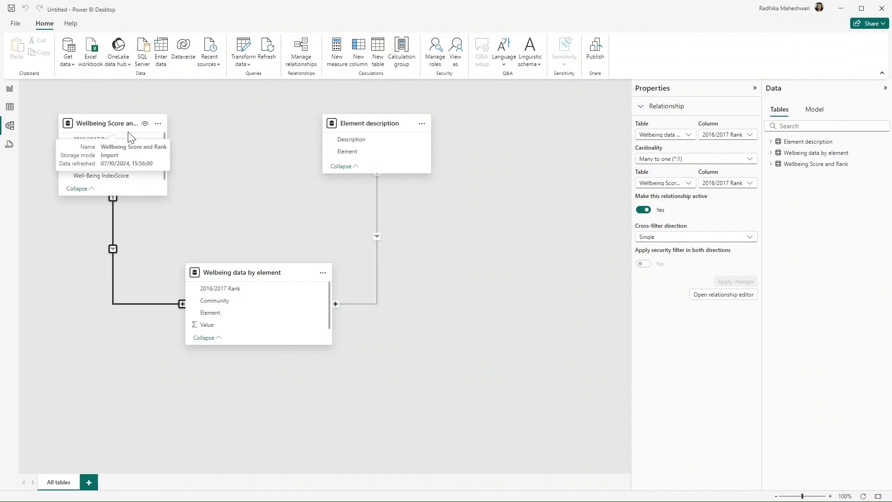
Return to the report page and apply a green-toned theme
{"action": "left_click", "coordinate": [10, 92]}
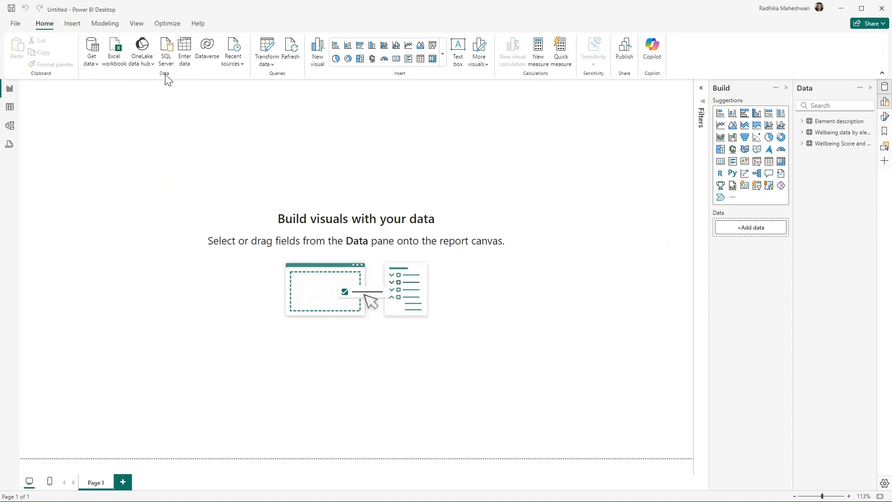
{"action": "left_click", "coordinate": [137, 26]}
{"action": "left_click", "coordinate": [224, 57]}
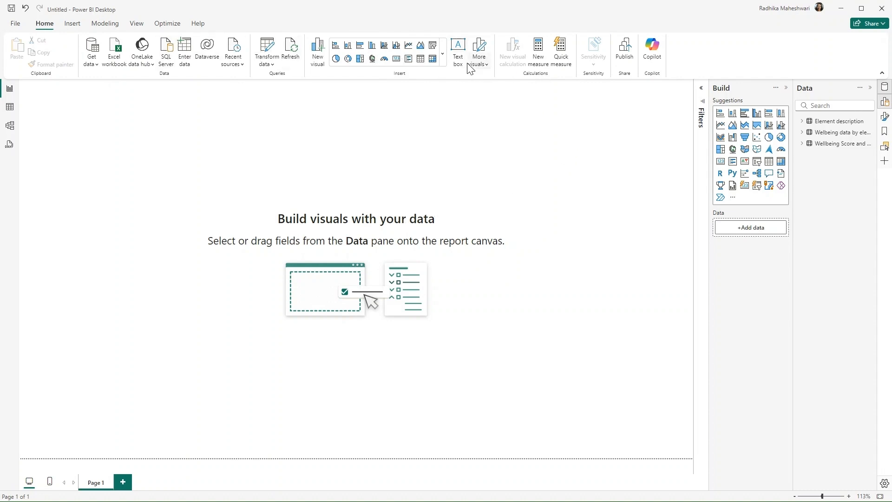
Insert a rectangle shape and resize it into a narrow full-height bar along the page's left edge
{"action": "left_click", "coordinate": [72, 23]}
{"action": "left_click", "coordinate": [454, 64]}
{"action": "left_click", "coordinate": [461, 96]}
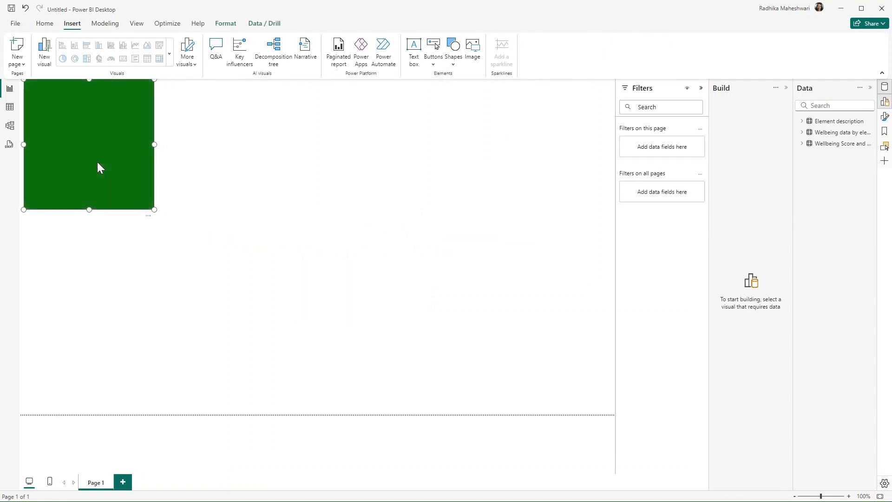
{"action": "left_click_drag", "start_coordinate": [155, 209], "coordinate": [64, 414]}
{"action": "left_click", "coordinate": [409, 241]}
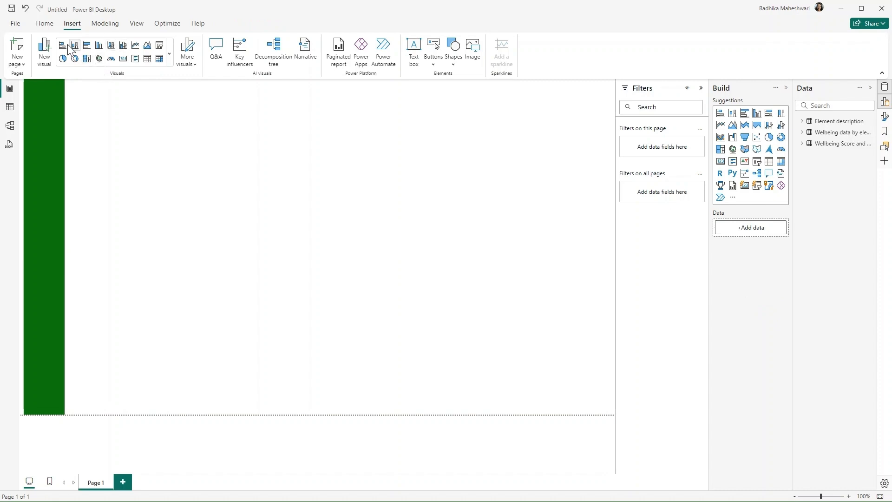
Create and load a blank table named Key measures
{"action": "left_click", "coordinate": [51, 27]}
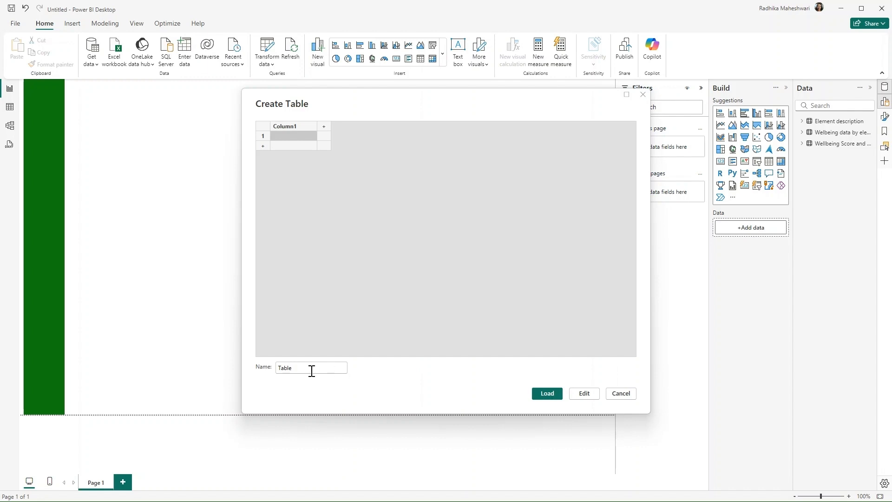
{"action": "left_click_drag", "start_coordinate": [311, 370], "coordinate": [250, 368]}
{"action": "type", "text": "Key measures"}
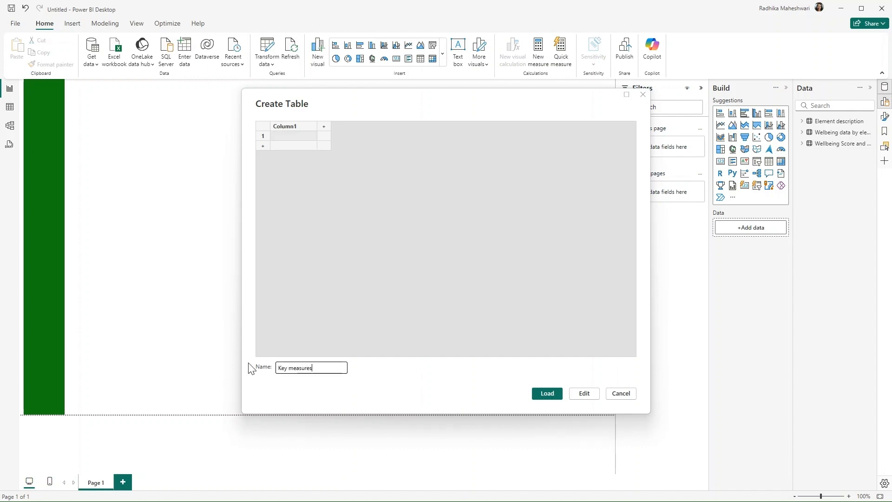
{"action": "left_click", "coordinate": [548, 394]}
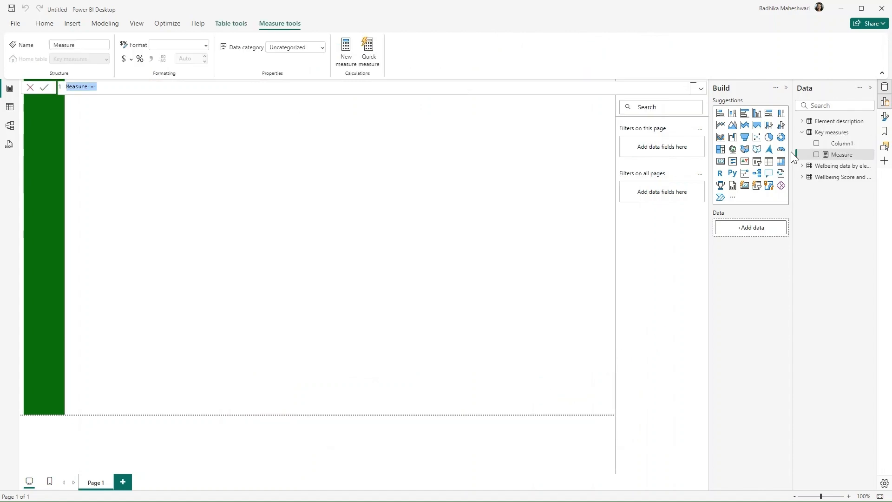
Begin the measure Top 10 Overall as a CALCULATE of the MIN of 'Wellbeing Score and Rank'[2016/2017 Rank]
{"action": "type", "text": "Top 10 Overall "}
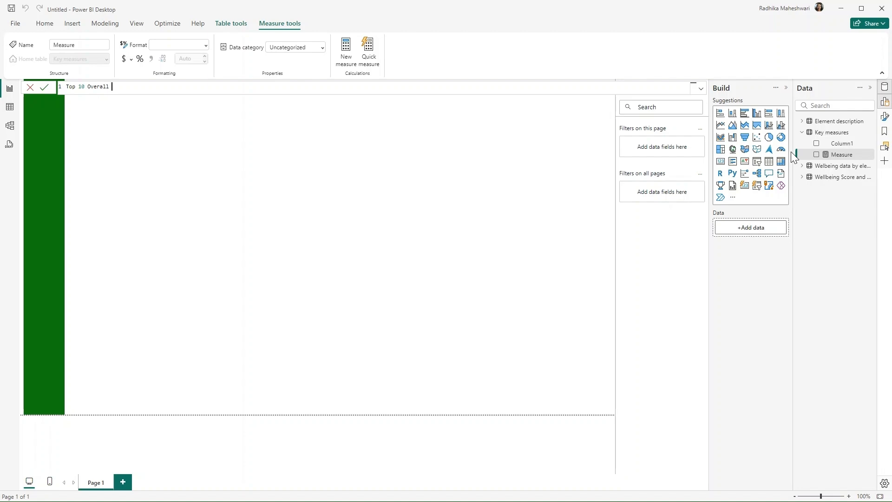
{"action": "type", "text": "= CALCULATE("}
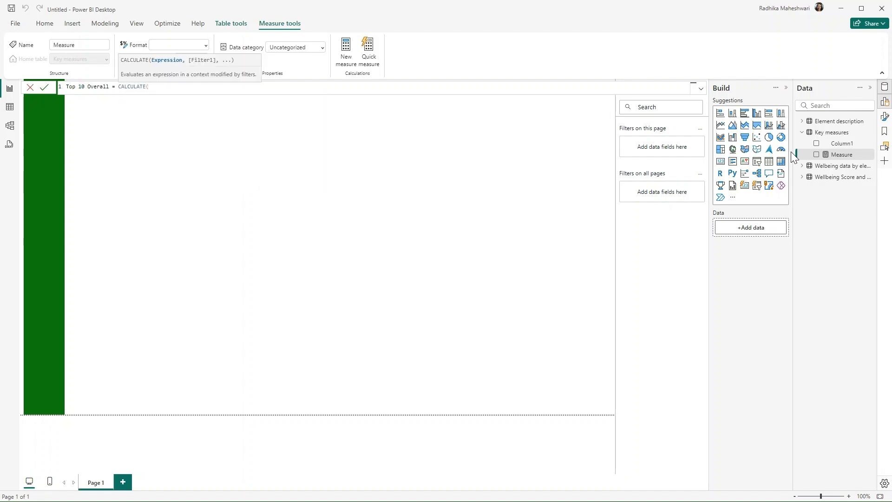
{"action": "type", "text": " min"}
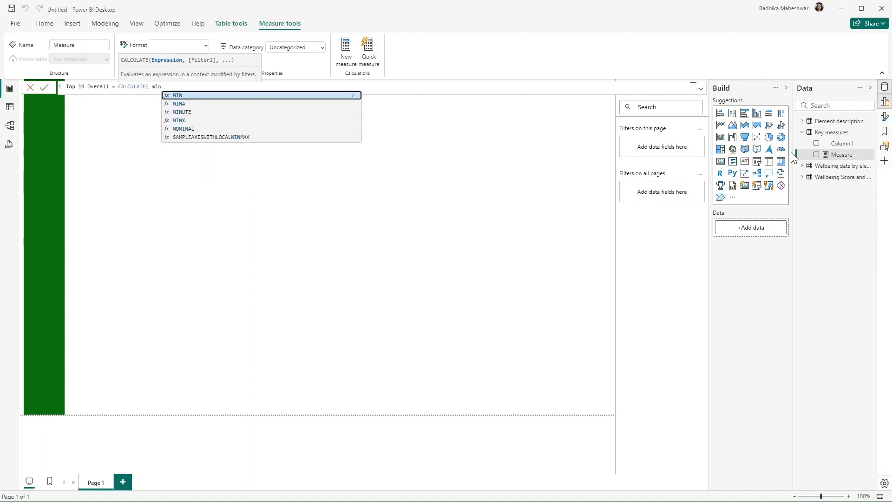
{"action": "key", "text": "Tab"}
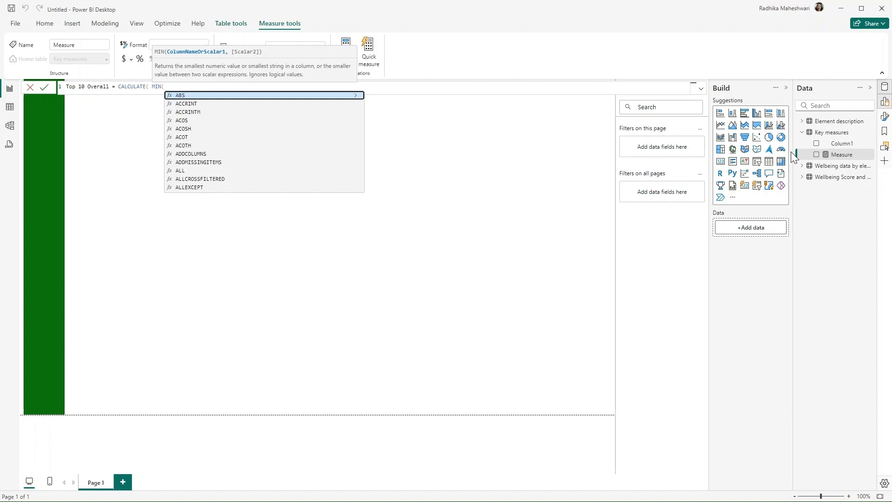
{"action": "type", "text": "rank"}
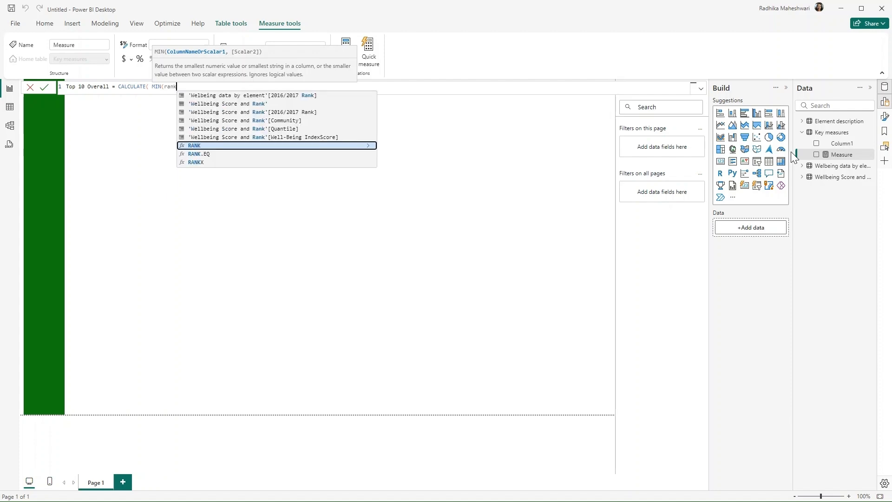
{"action": "key", "text": "Up"}
{"action": "key", "text": "Up"}
{"action": "key", "text": "Up"}
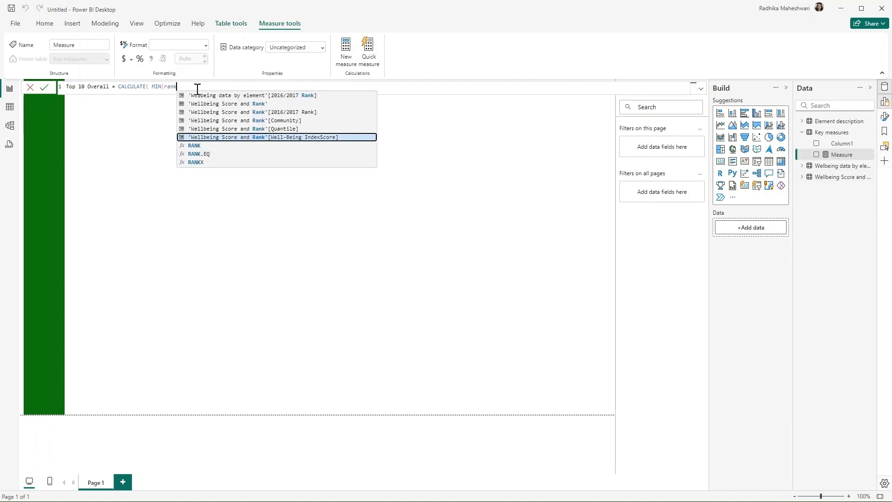
{"action": "key", "text": "Up"}
{"action": "key", "text": "Tab"}
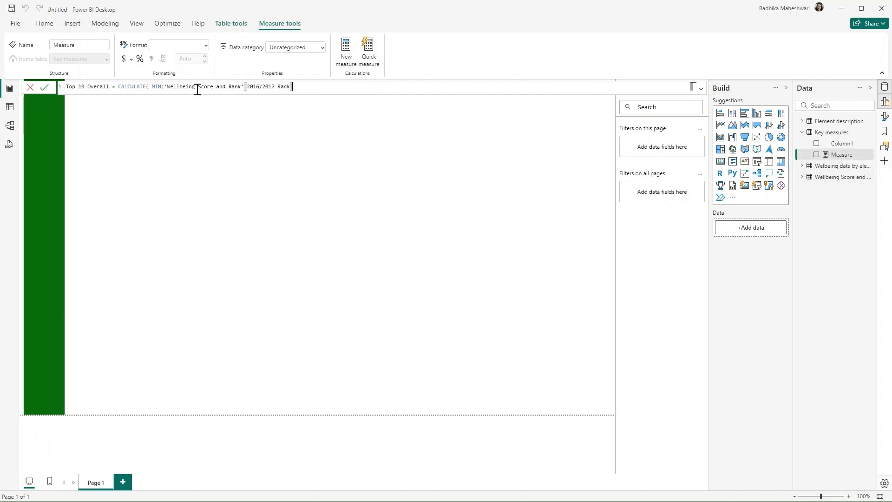
{"action": "type", "text": "), "}
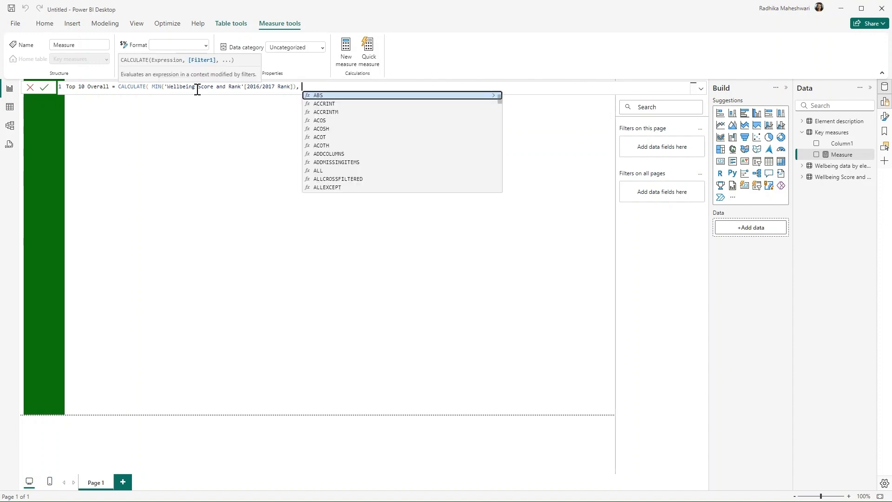
Add the filter 'Wellbeing Score and Rank'[2016/2017 Rank]<=10 to the Top 10 Overall measure and commit it
{"action": "type", "text": "rank"}
{"action": "key", "text": "Escape"}
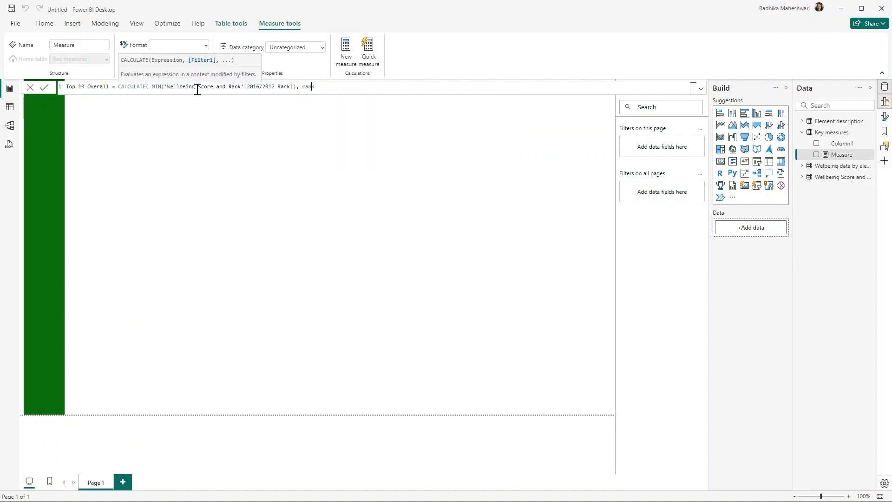
{"action": "key", "text": "BackSpace"}
{"action": "key", "text": "Up"}
{"action": "key", "text": "Up"}
{"action": "key", "text": "Up"}
{"action": "key", "text": "Up"}
{"action": "key", "text": "Up"}
{"action": "key", "text": "Tab"}
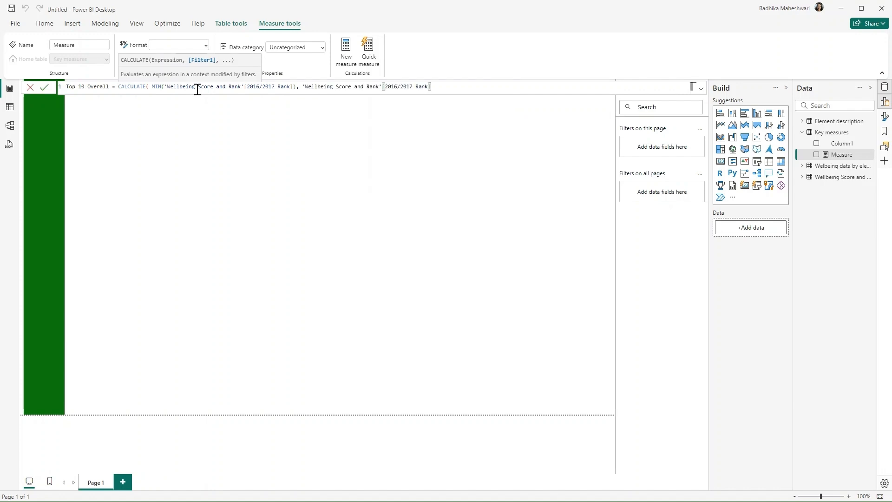
{"action": "type", "text": "<=10"}
{"action": "key", "text": "Return"}
{"action": "left_click", "coordinate": [356, 220]}
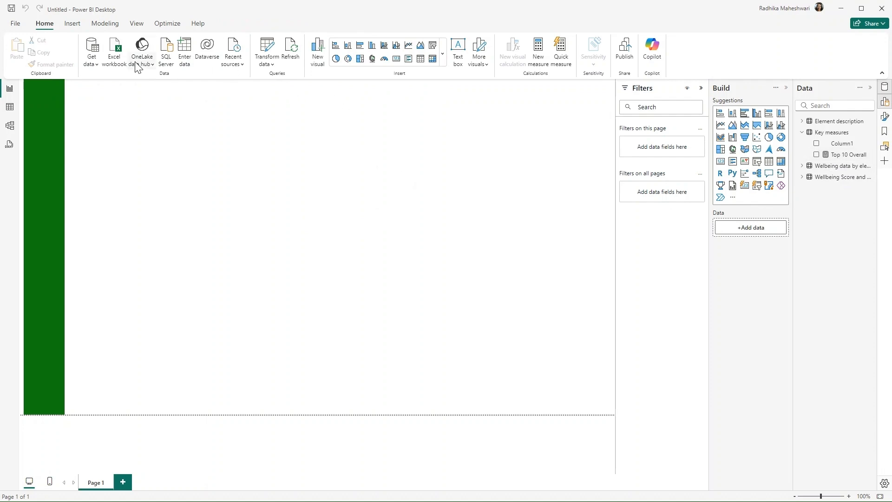
Add a table visual showing Community from Wellbeing Score and Rank alongside the Top 10 Overall measure
{"action": "left_click", "coordinate": [769, 161]}
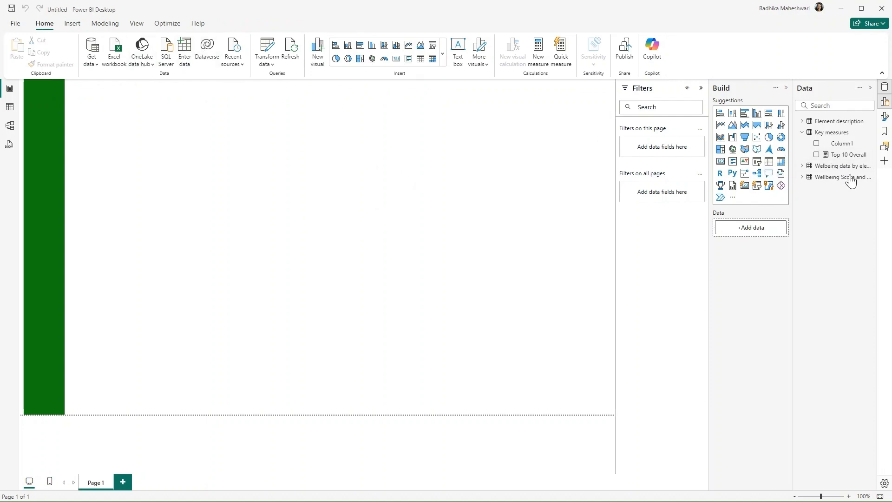
{"action": "left_click", "coordinate": [801, 177]}
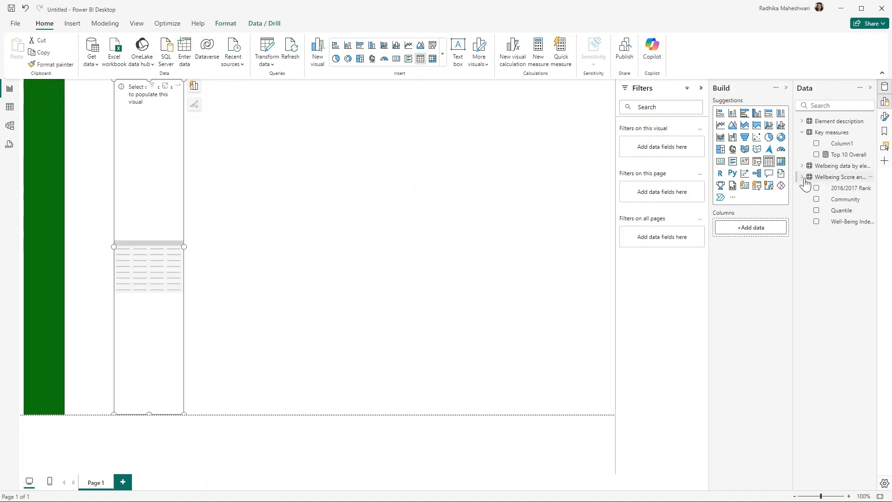
{"action": "left_click", "coordinate": [817, 200]}
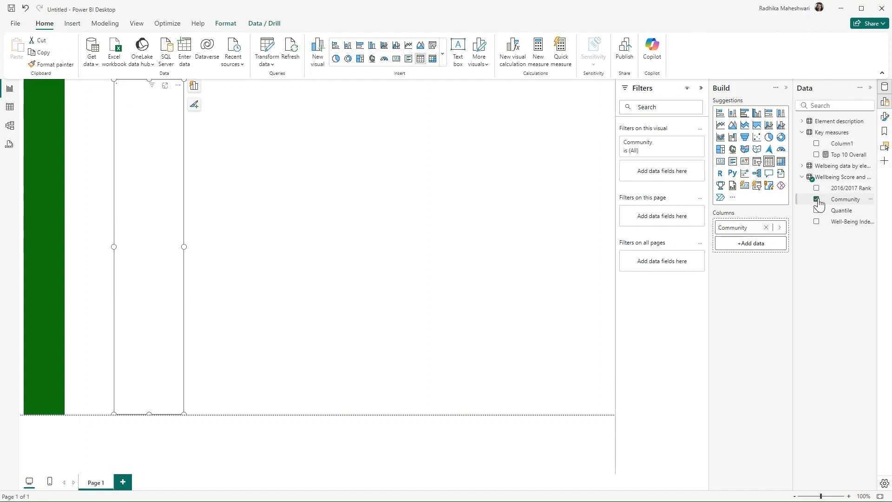
{"action": "left_click", "coordinate": [816, 154]}
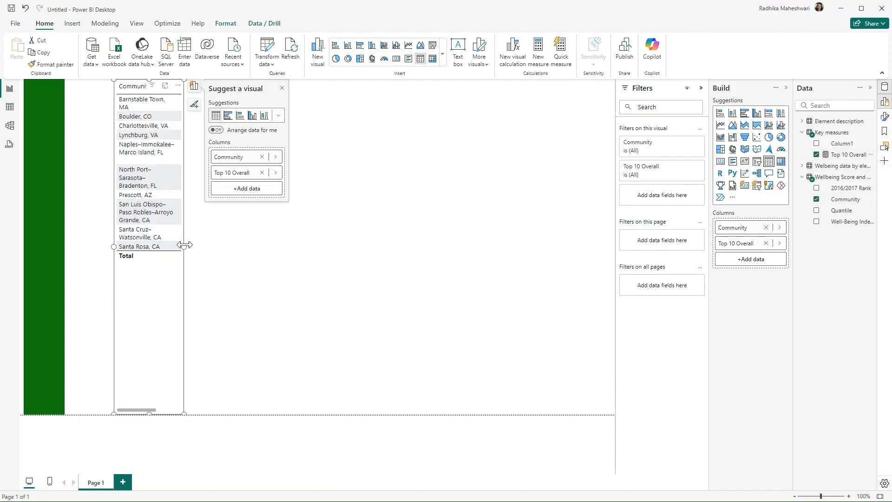
Resize the community table to fit its rows and full names, sorted ascending by Top 10 Overall
{"action": "left_click_drag", "start_coordinate": [184, 246], "coordinate": [319, 261]}
{"action": "left_click_drag", "start_coordinate": [317, 255], "coordinate": [325, 257]}
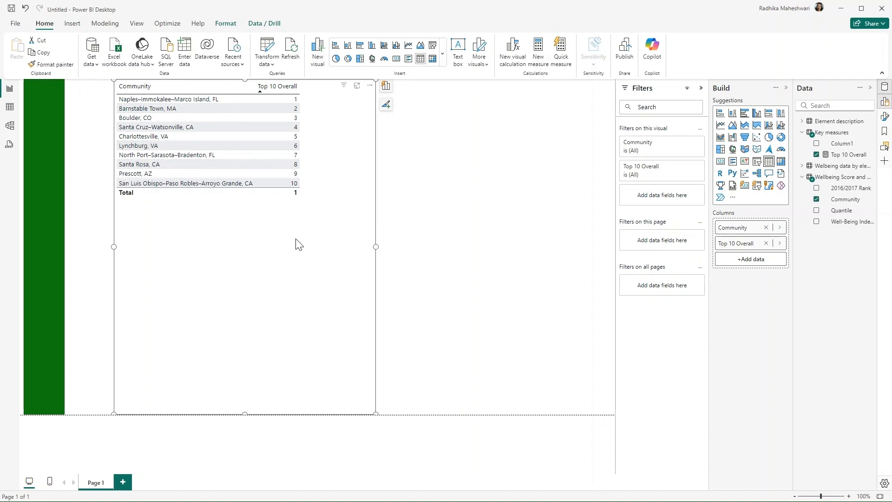
{"action": "left_click_drag", "start_coordinate": [376, 412], "coordinate": [366, 214]}
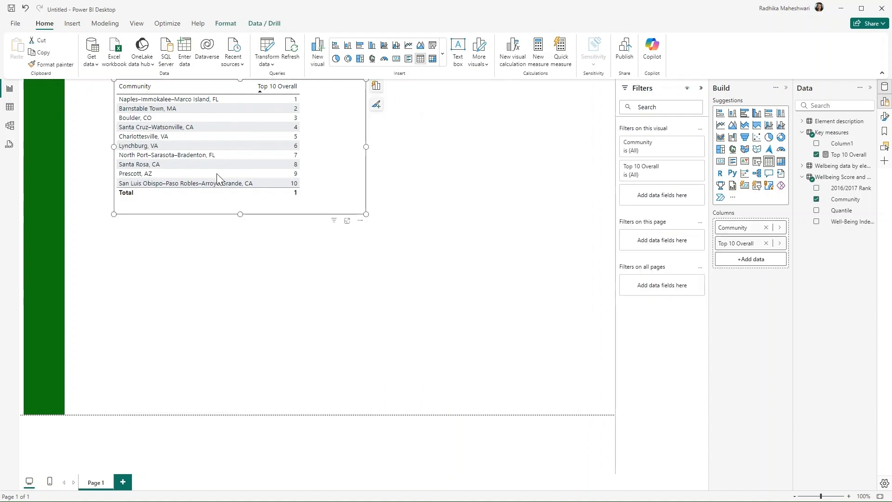
Examine the distinct Element values in the Welbeing data by element table, then return to the report page
{"action": "left_click", "coordinate": [10, 109]}
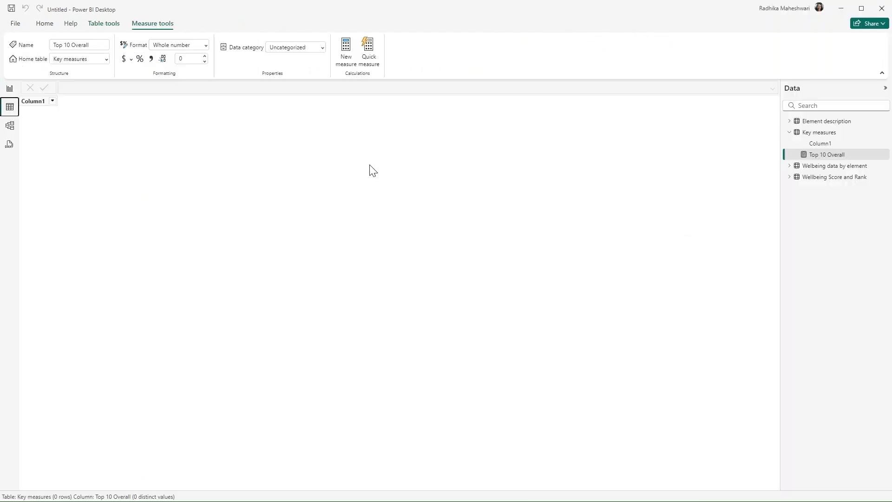
{"action": "left_click", "coordinate": [845, 181]}
{"action": "left_click", "coordinate": [842, 167]}
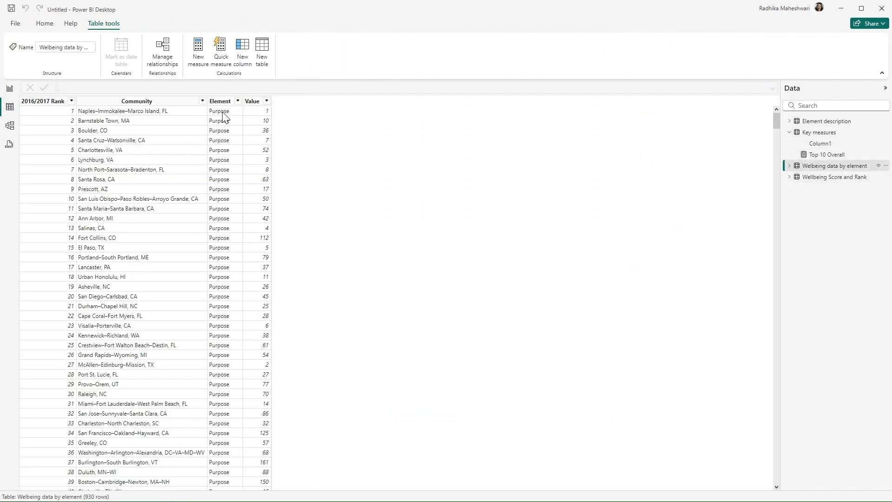
{"action": "left_click", "coordinate": [238, 100]}
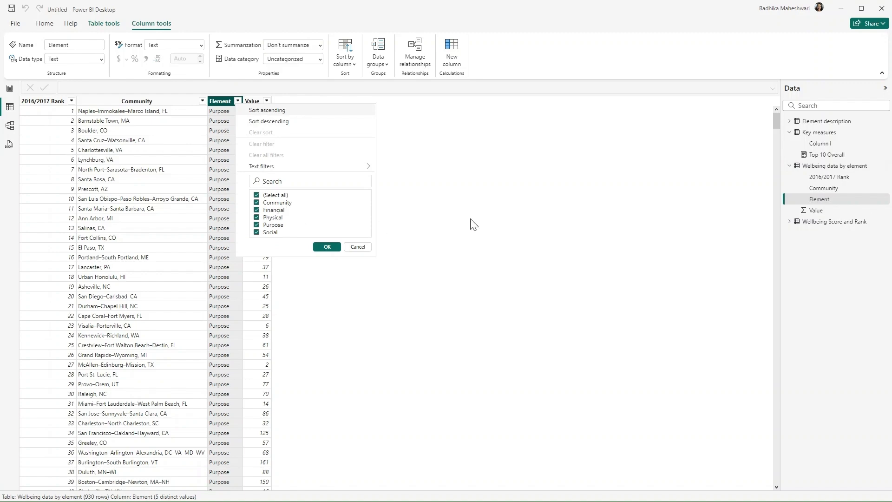
{"action": "left_click", "coordinate": [10, 88]}
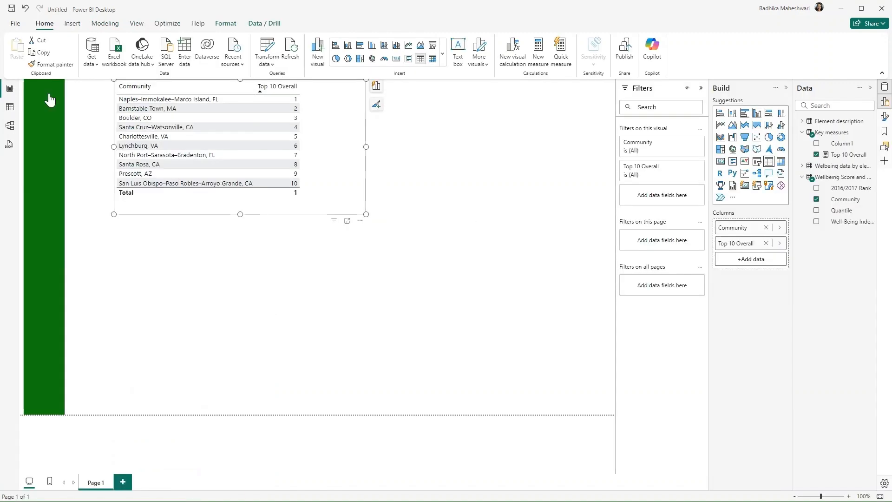
Create a measure in Key measures named Top 5, starting with CALCULATE and the MIN of 'Welbeing data by element'[Value]
{"action": "right_click", "coordinate": [839, 136]}
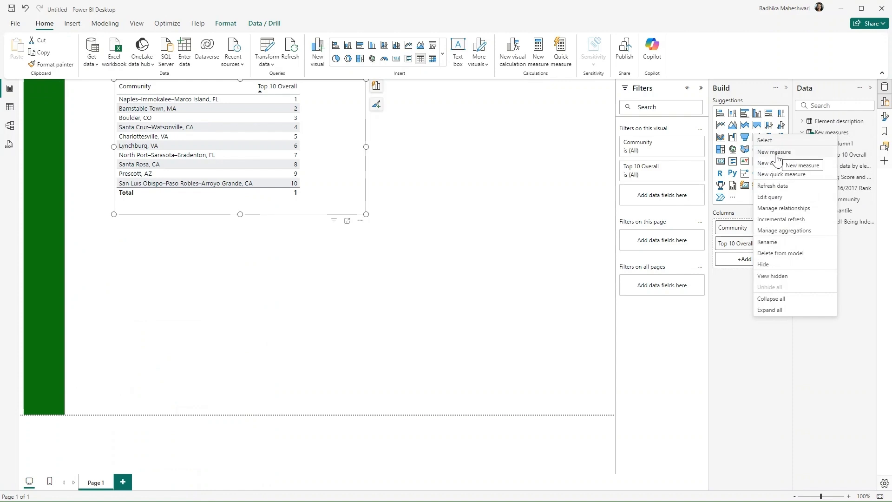
{"action": "key", "text": "Escape"}
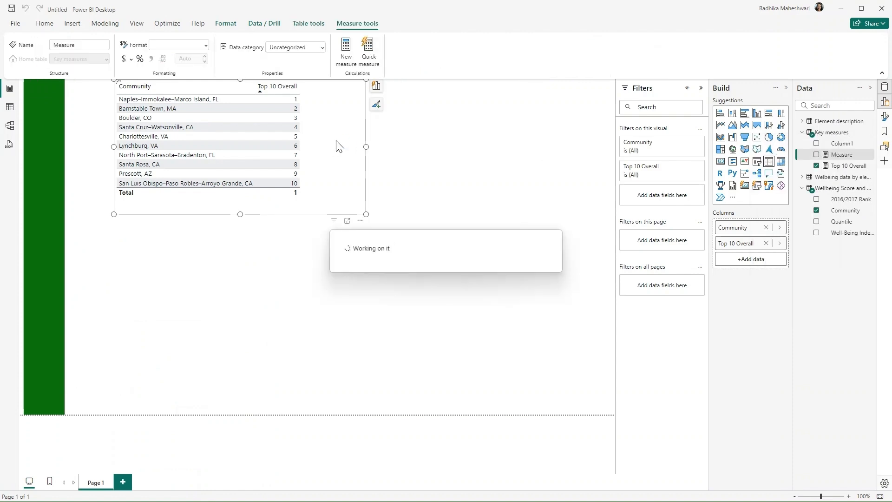
{"action": "type", "text": "Top"}
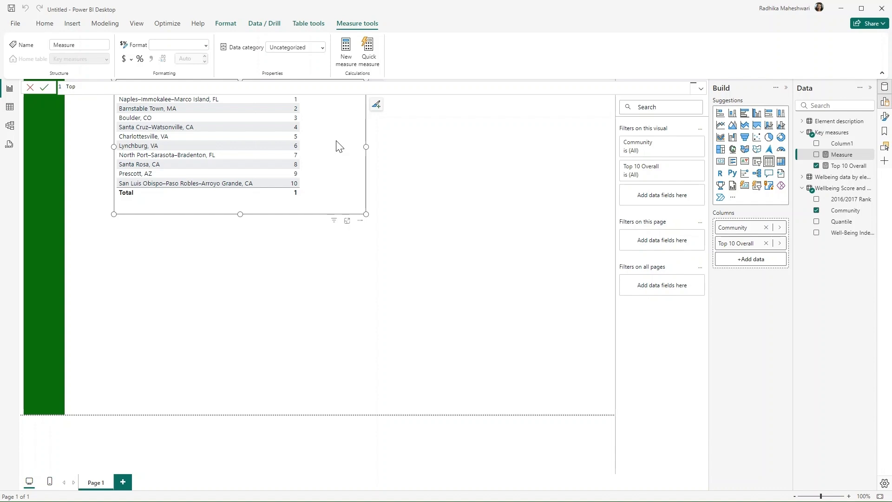
{"action": "type", "text": " 5 = CALCULATE("}
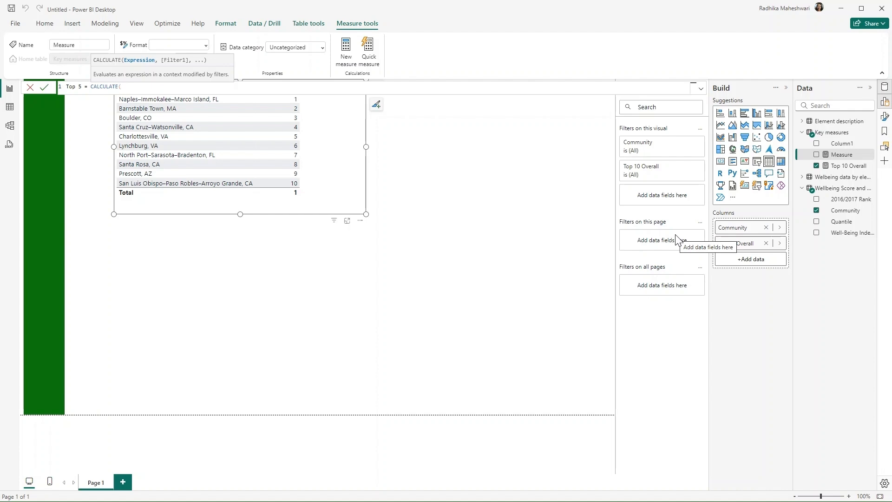
{"action": "type", "text": "MIN("}
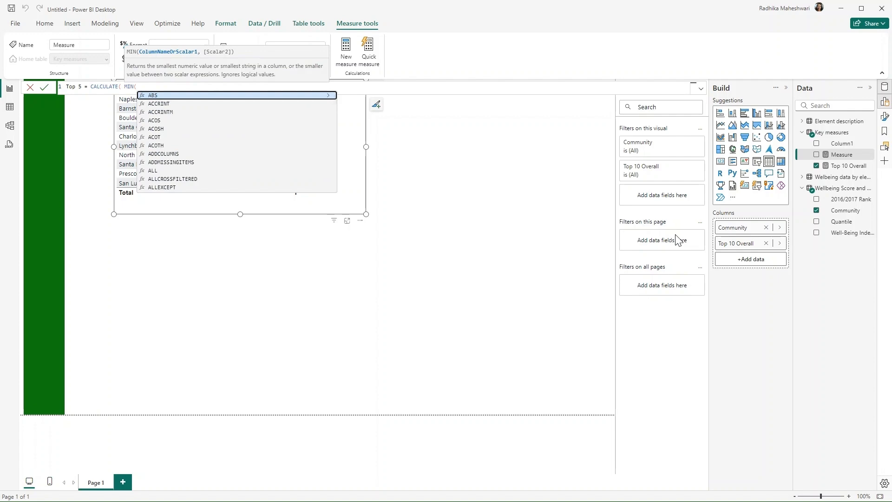
{"action": "type", "text": "valu"}
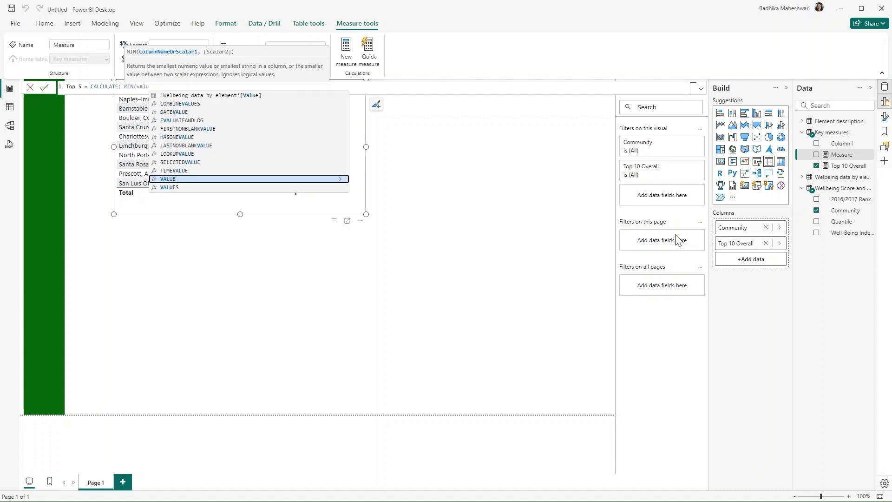
{"action": "left_click", "coordinate": [179, 85]}
{"action": "type", "text": "e"}
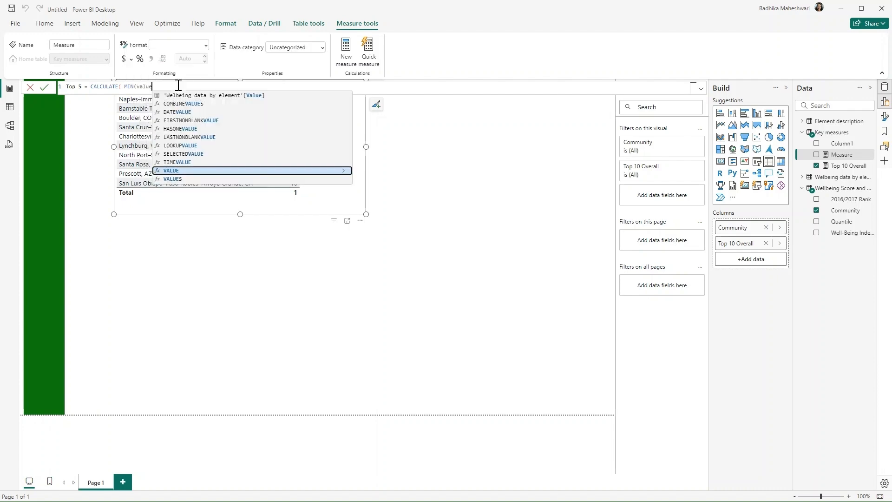
{"action": "key", "text": "Up"}
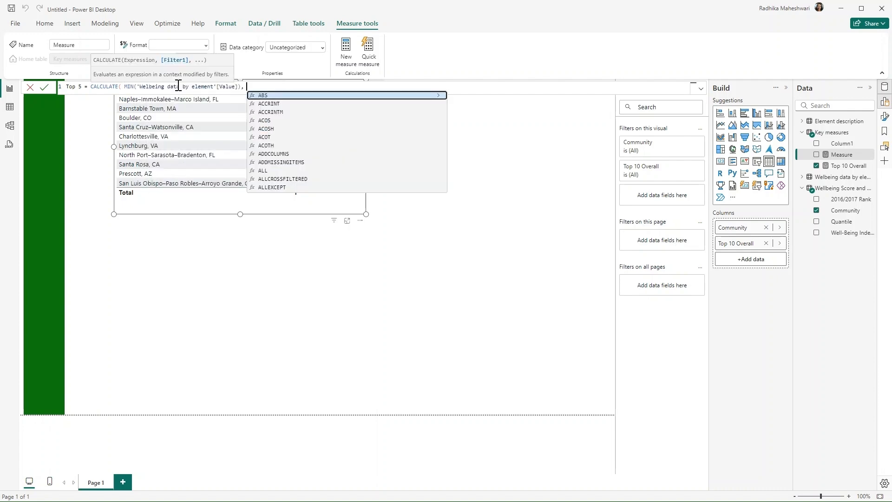
Complete the Top 5 measure with the filter 'Welbeing data by element'[Value]<5 and commit it
{"action": "type", "text": "value"}
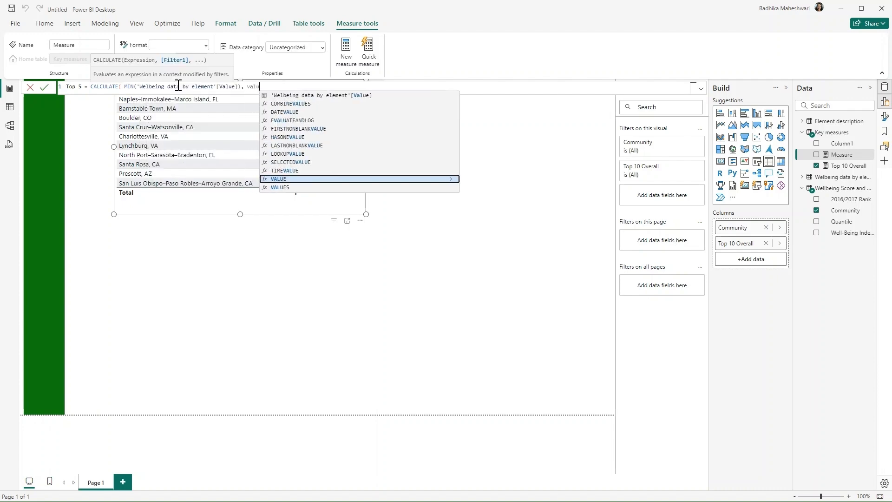
{"action": "left_click", "coordinate": [377, 98]}
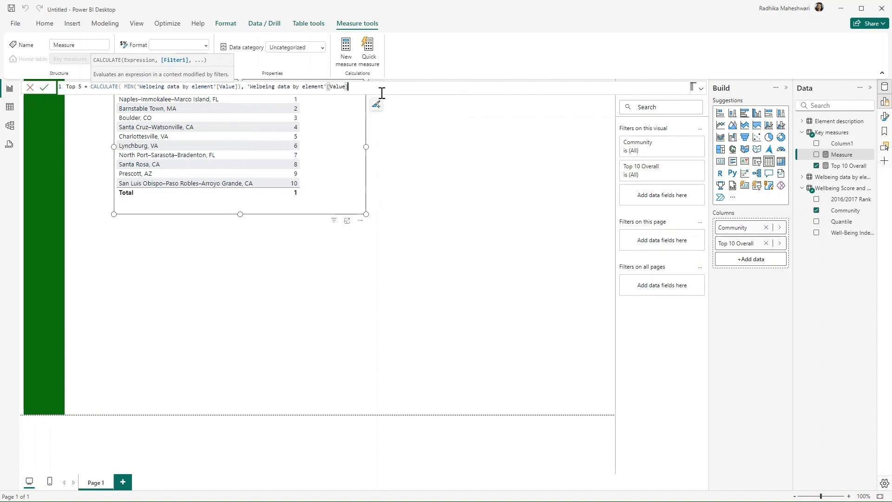
{"action": "type", "text": "<5)"}
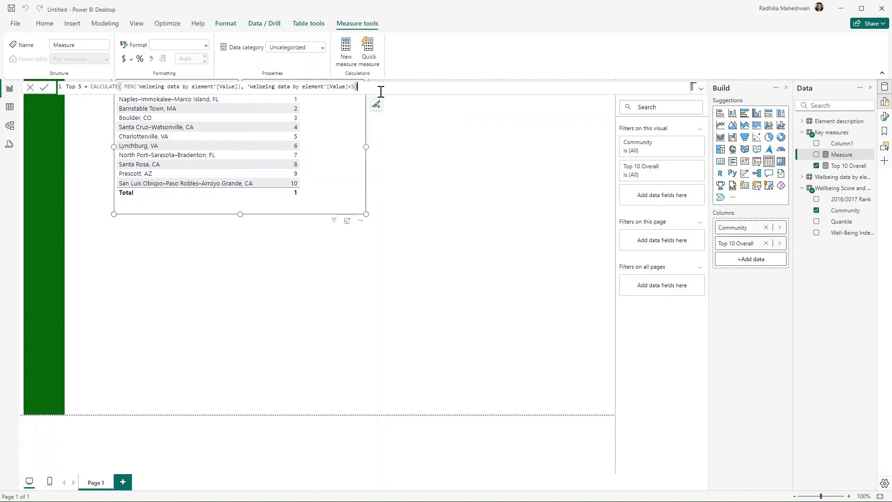
{"action": "key", "text": "Return"}
Reopen the Welbeing data by element table and check which values its Element column contains
{"action": "left_click", "coordinate": [10, 106]}
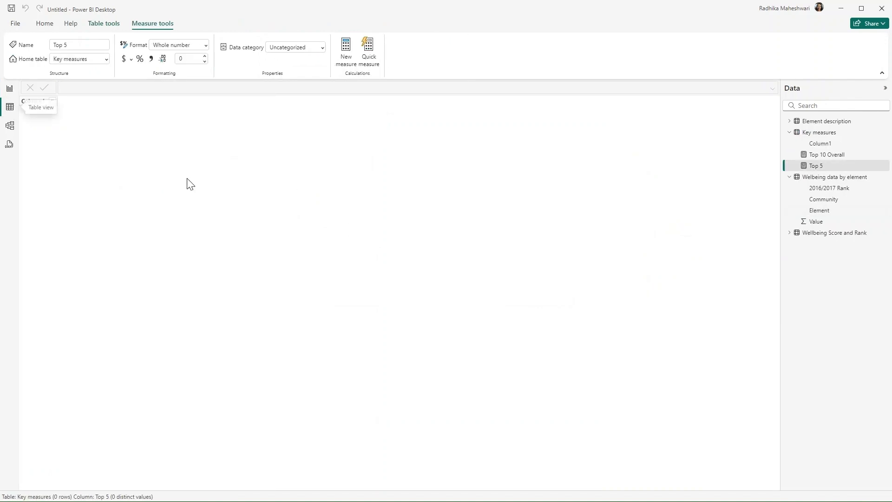
{"action": "left_click", "coordinate": [863, 181]}
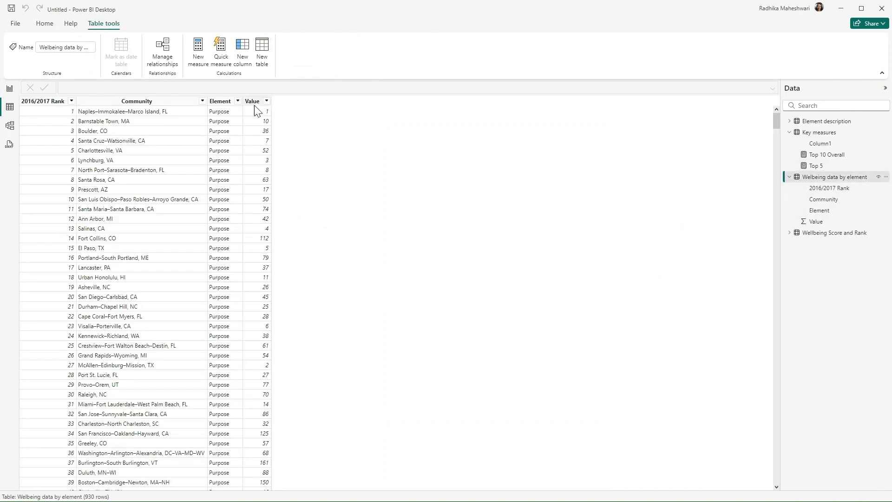
{"action": "left_click", "coordinate": [237, 101]}
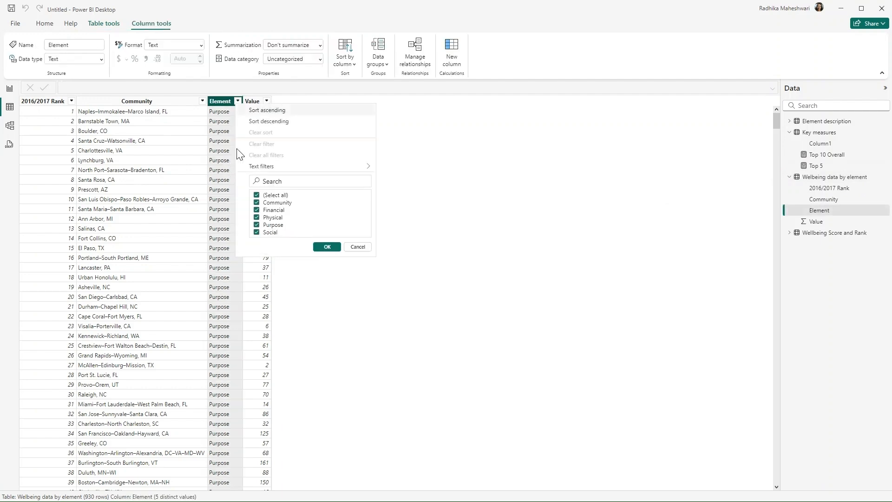
Filter the Welbeing data by element table to the Purpose element and sort its rows by Value in ascending order
{"action": "left_click", "coordinate": [257, 195]}
{"action": "left_click", "coordinate": [257, 225]}
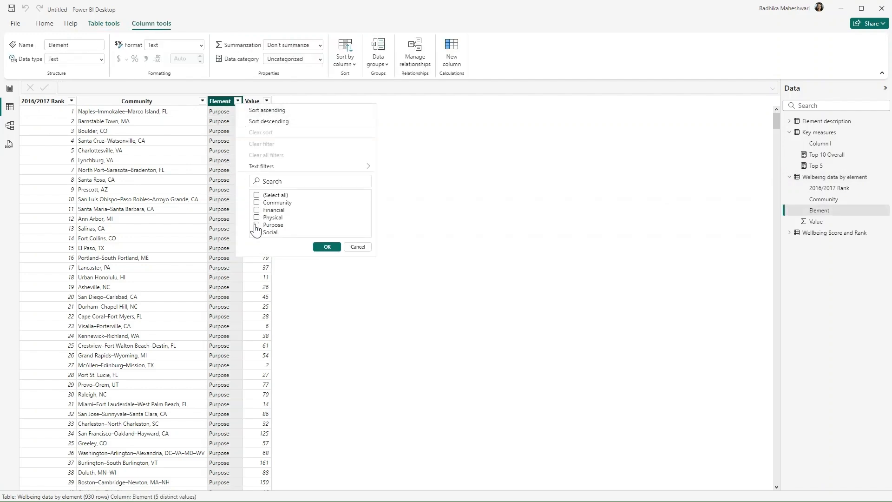
{"action": "left_click", "coordinate": [326, 247]}
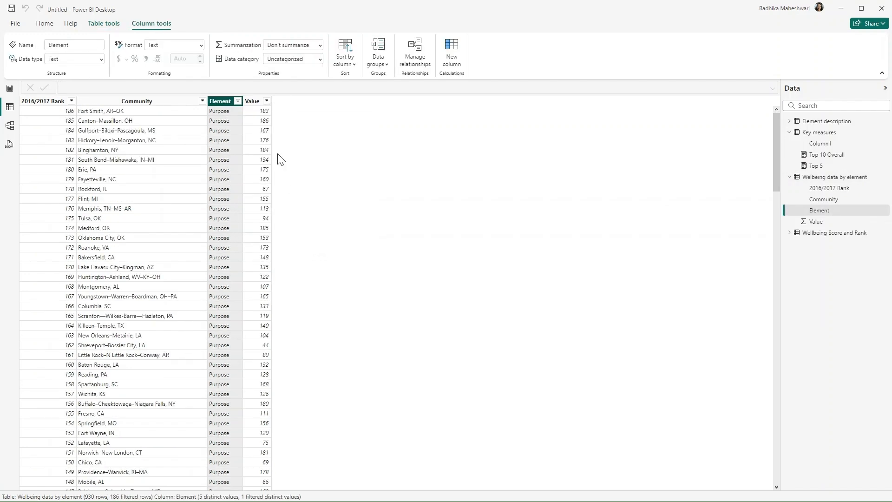
{"action": "left_click", "coordinate": [268, 103]}
{"action": "left_click", "coordinate": [266, 101]}
{"action": "left_click", "coordinate": [318, 110]}
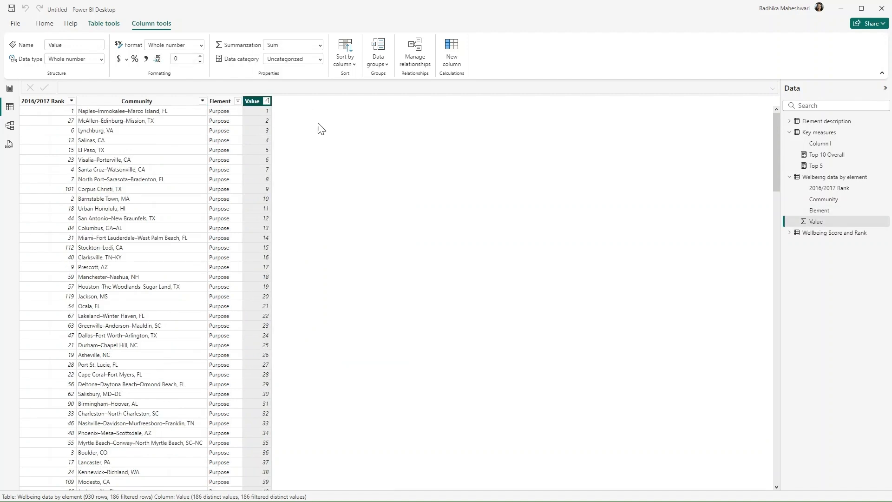
{"action": "left_click", "coordinate": [270, 163]}
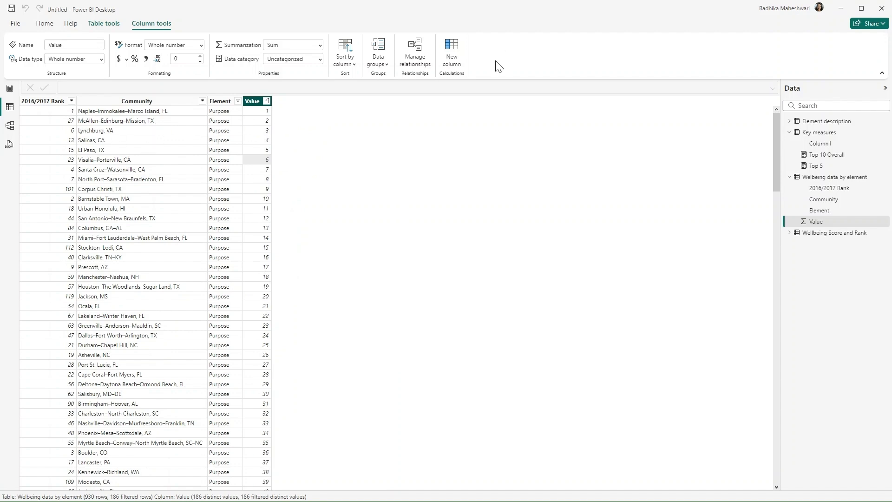
Return to the report page and copy the Top 5 measure's formula into a new measure in Key measures
{"action": "left_click", "coordinate": [9, 89]}
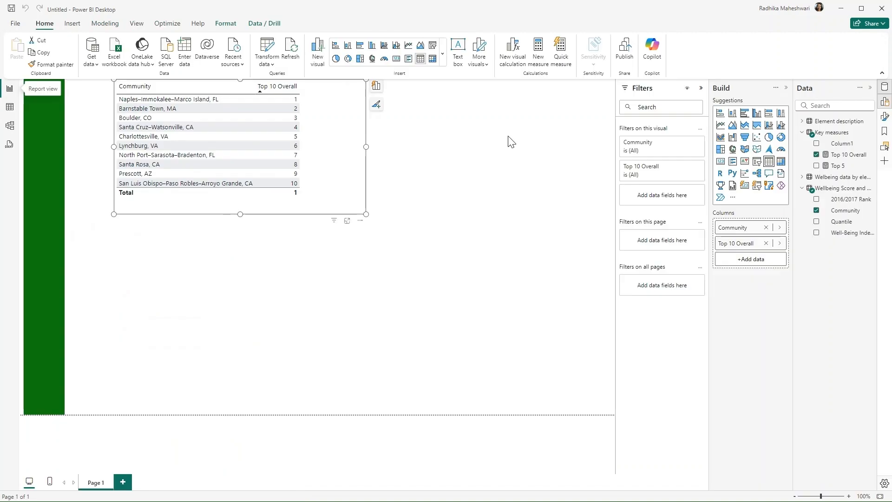
{"action": "left_click", "coordinate": [852, 167]}
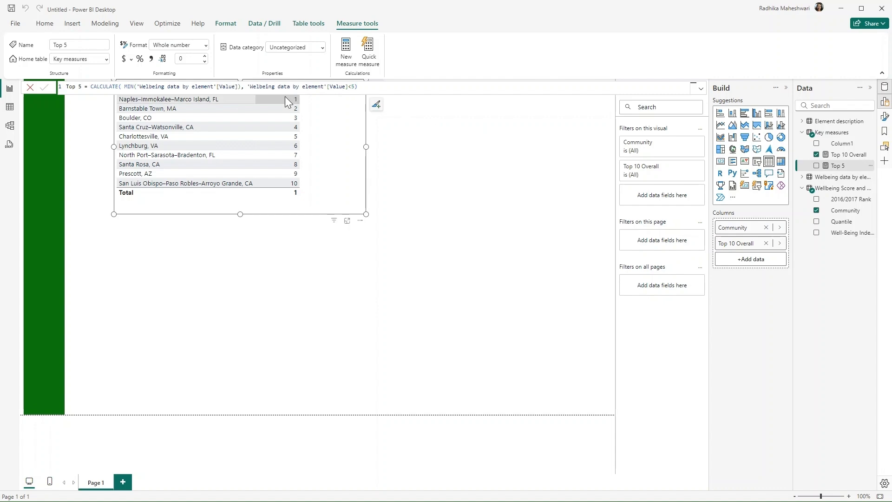
{"action": "left_click_drag", "start_coordinate": [361, 87], "coordinate": [66, 87]}
{"action": "key", "text": "ctrl+c"}
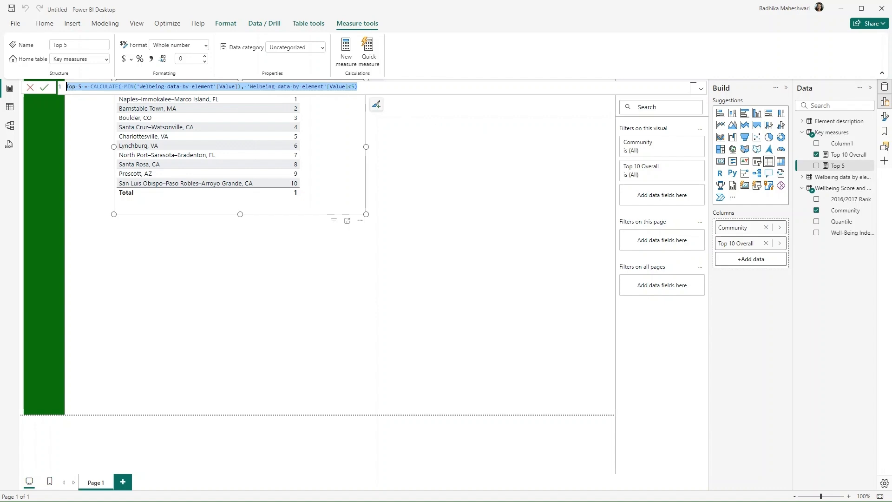
{"action": "right_click", "coordinate": [835, 134]}
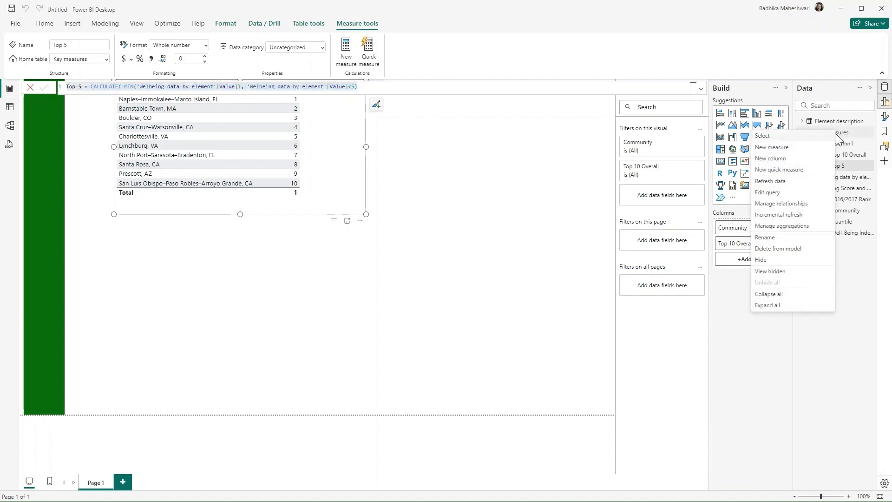
{"action": "left_click", "coordinate": [800, 148]}
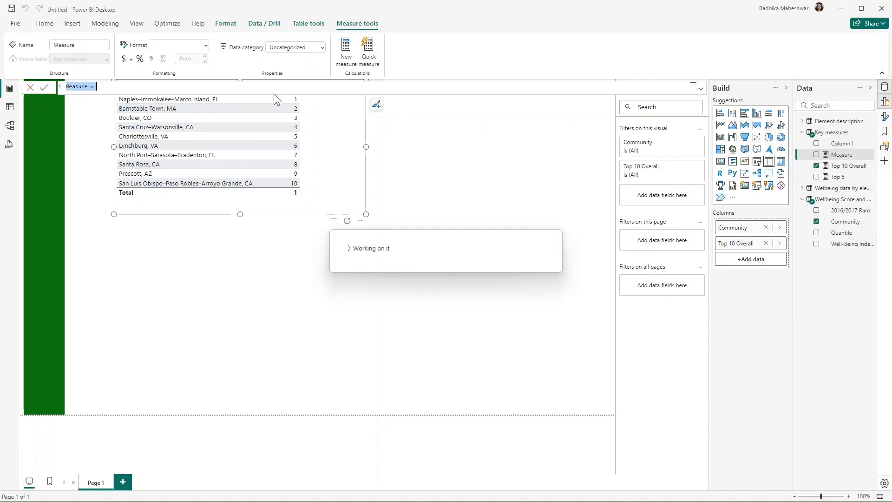
{"action": "key", "text": "ctrl+v"}
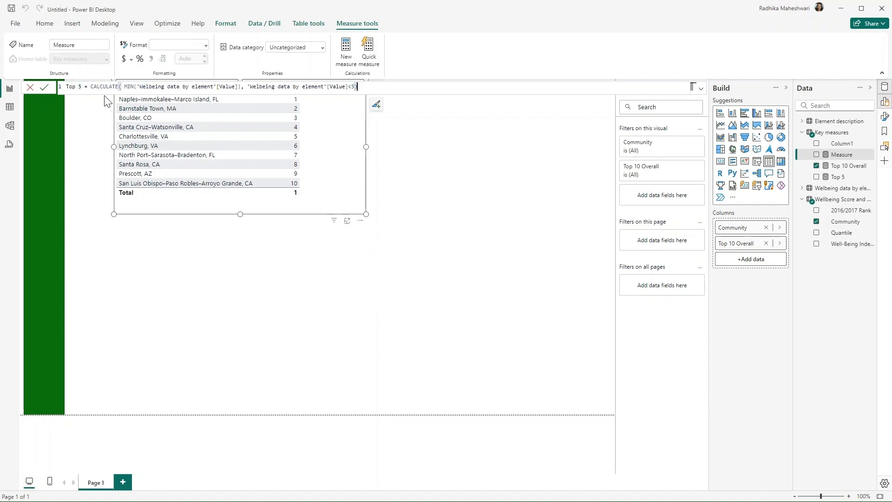
Name the copied measure Botttom 5, change its filter to 'Welbeing data by element'[Value]>=182 and commit it
{"action": "left_click_drag", "start_coordinate": [72, 84], "coordinate": [76, 84]}
{"action": "type", "text": "Botttom"}
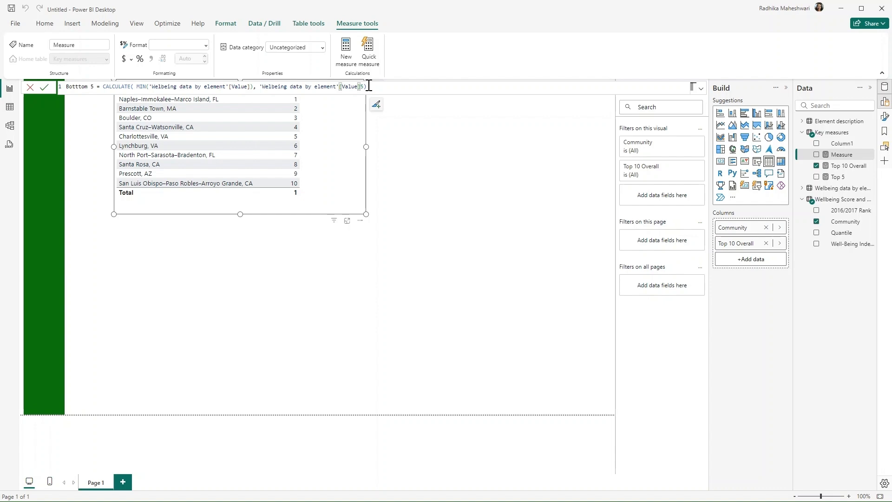
{"action": "type", "text": ">=182"}
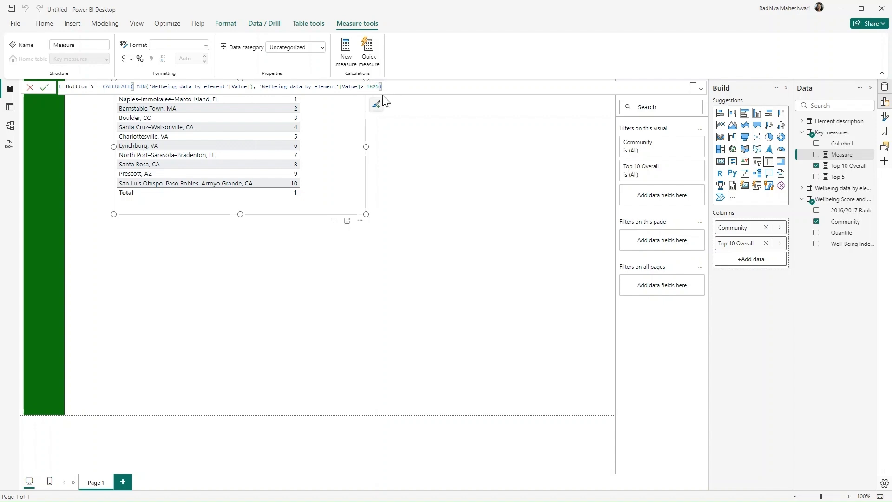
{"action": "key", "text": "Return"}
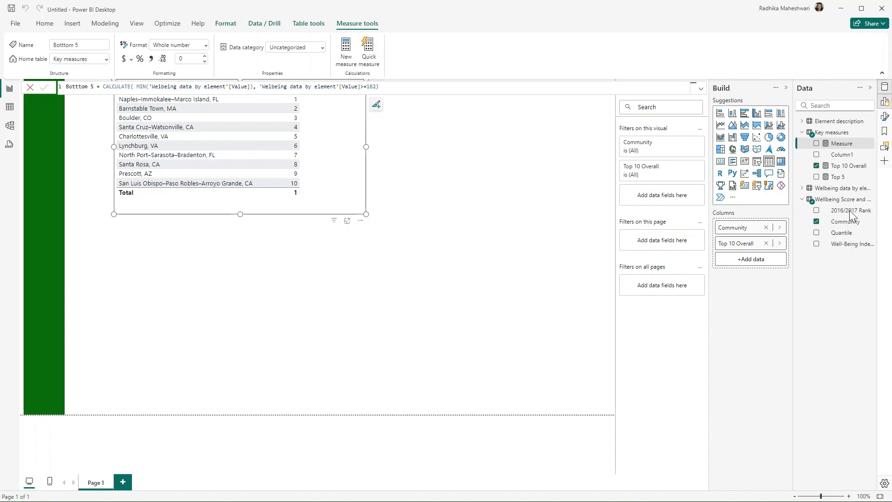
Change the Top 5 measure's filter to 'Welbeing data by element'[Value]<=5 and commit it
{"action": "left_click", "coordinate": [844, 179]}
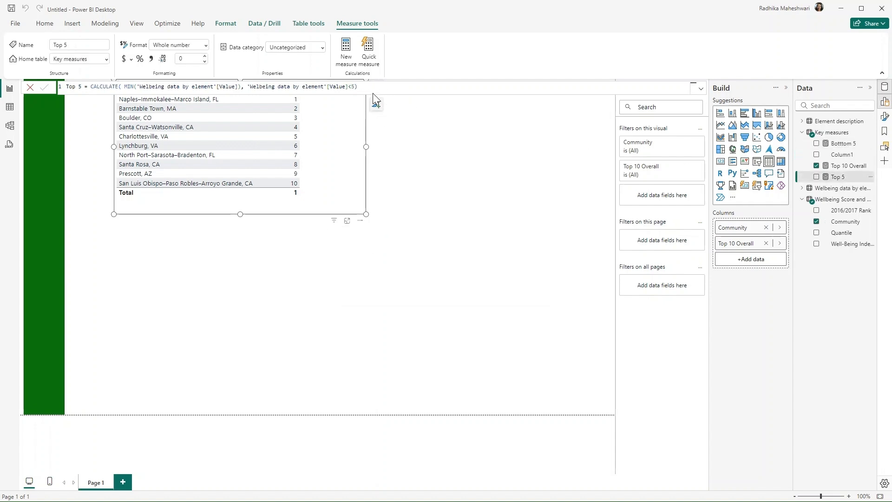
{"action": "left_click", "coordinate": [352, 88]}
{"action": "type", "text": "="}
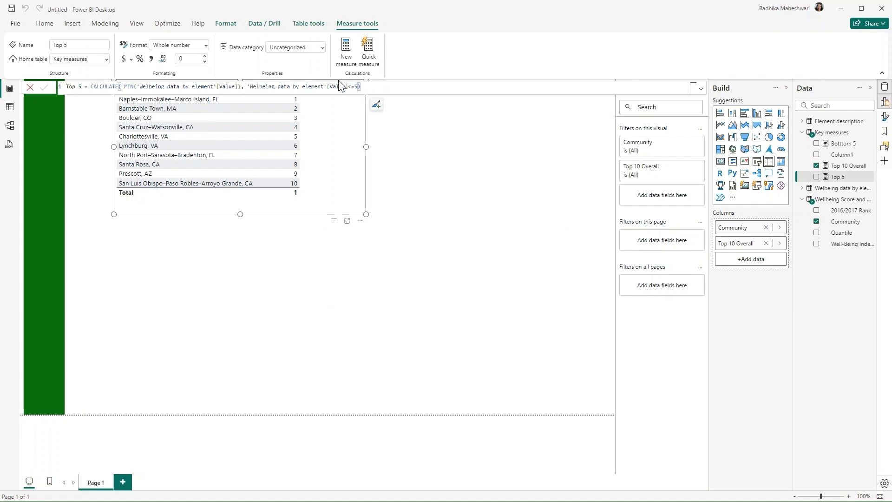
{"action": "key", "text": "Return"}
{"action": "left_click", "coordinate": [464, 203]}
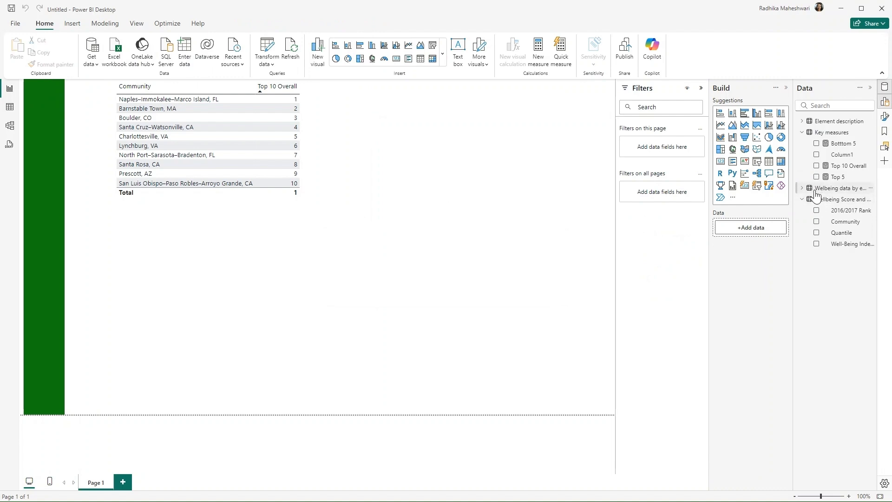
Remove the Community and Top 10 Overall table visual from Page 1
{"action": "left_click", "coordinate": [349, 205]}
{"action": "left_click_drag", "start_coordinate": [382, 244], "coordinate": [386, 244]}
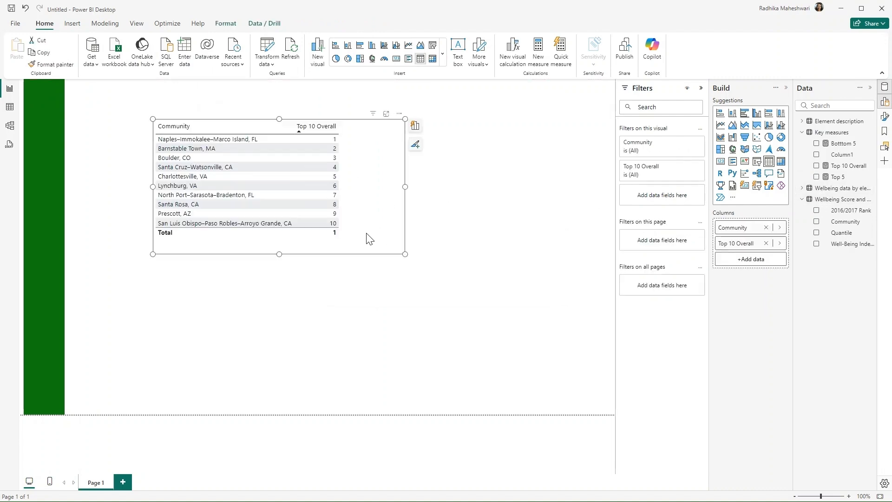
{"action": "left_click", "coordinate": [400, 117]}
{"action": "left_click", "coordinate": [436, 158]}
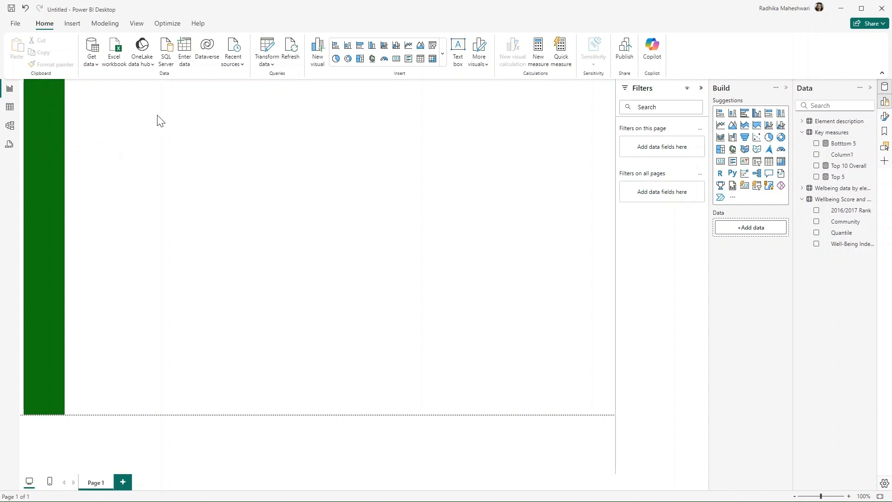
Insert the home icon image and the other white navigation icon images on Page 1
{"action": "left_click", "coordinate": [72, 23]}
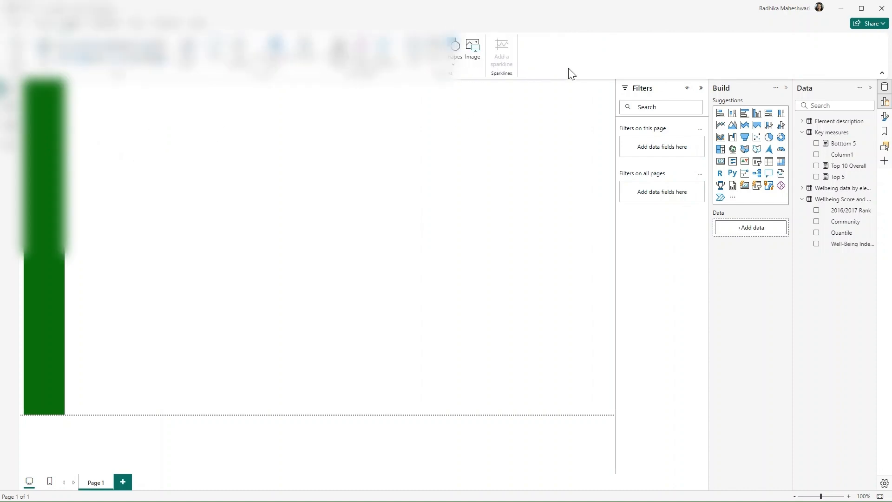
{"action": "left_click", "coordinate": [478, 52]}
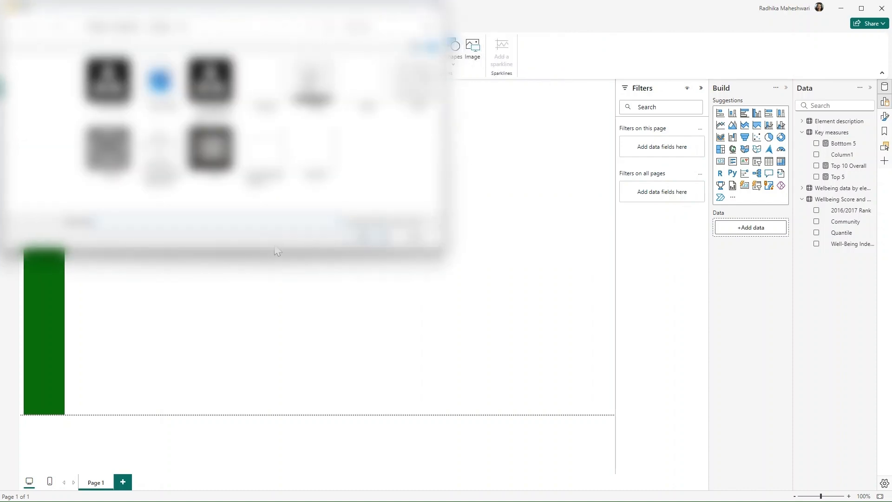
{"action": "left_click", "coordinate": [371, 236]}
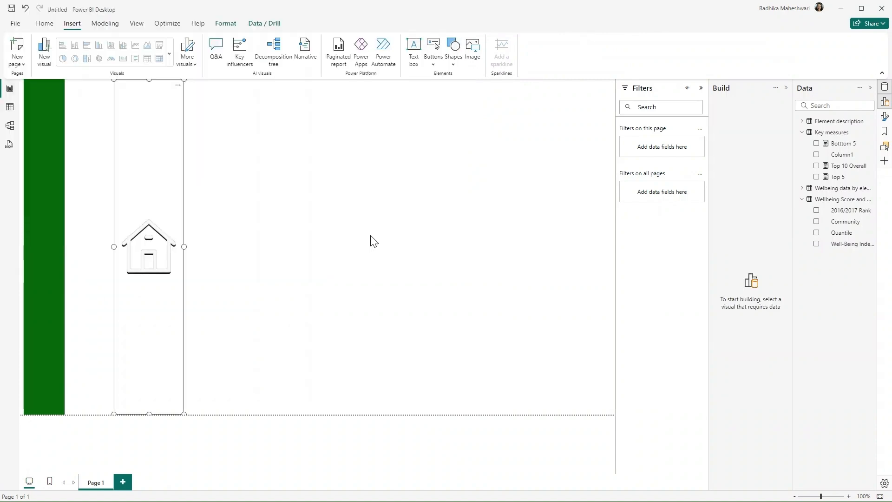
{"action": "left_click", "coordinate": [473, 49]}
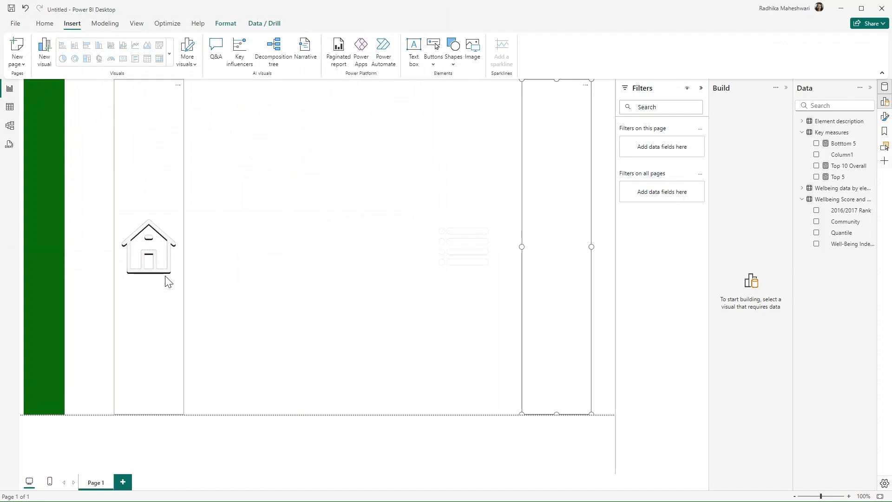
Shrink the icons and place them down the green sidebar in the order home, list, houses, dollar, person, compass and people
{"action": "left_click", "coordinate": [165, 276]}
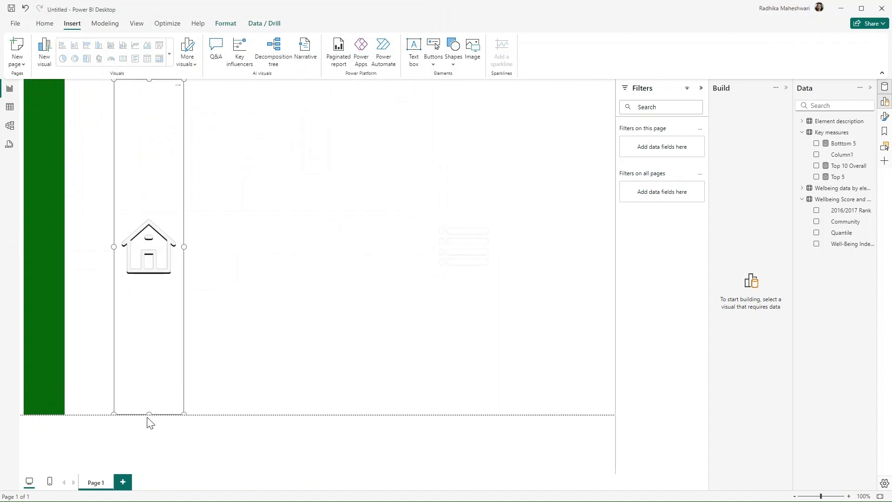
{"action": "left_click_drag", "start_coordinate": [150, 410], "coordinate": [69, 115]}
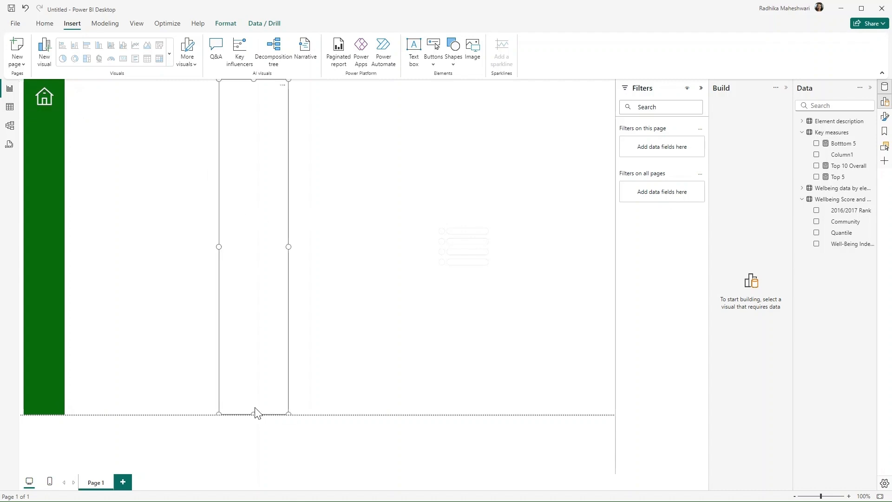
{"action": "left_click_drag", "start_coordinate": [255, 412], "coordinate": [255, 115]}
{"action": "left_click_drag", "start_coordinate": [235, 109], "coordinate": [36, 186]}
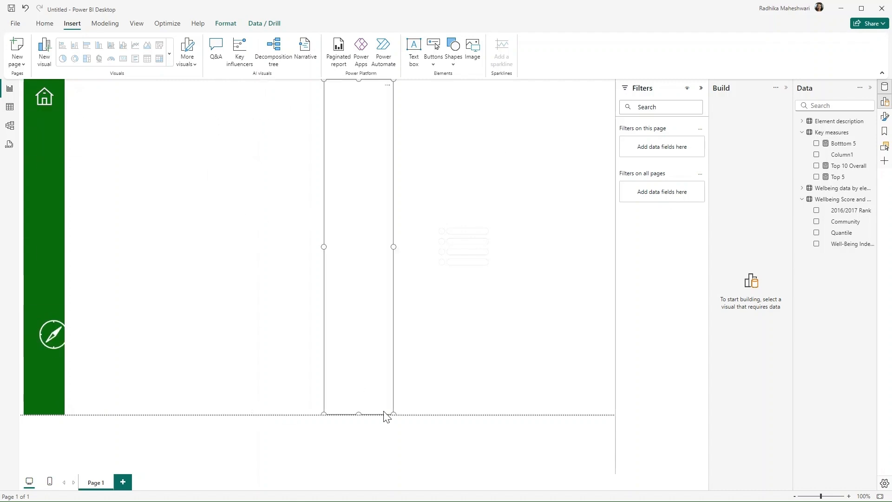
{"action": "left_click_drag", "start_coordinate": [385, 413], "coordinate": [38, 273]}
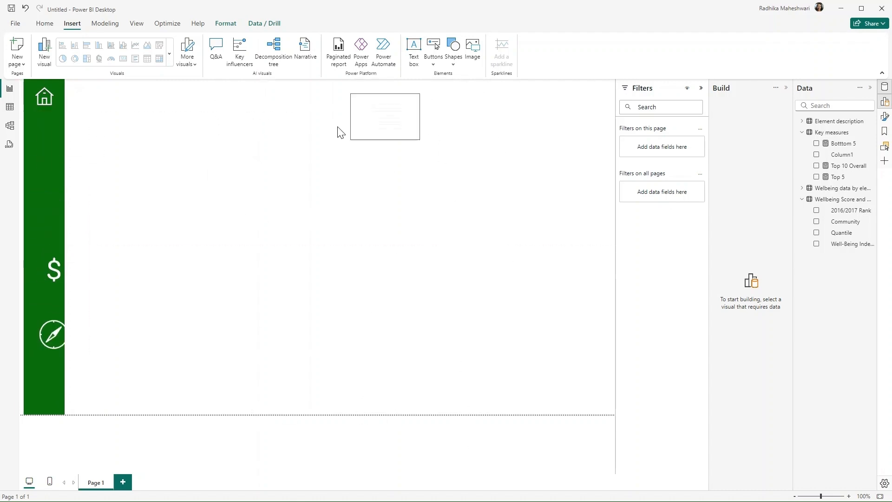
{"action": "left_click_drag", "start_coordinate": [340, 128], "coordinate": [57, 165]}
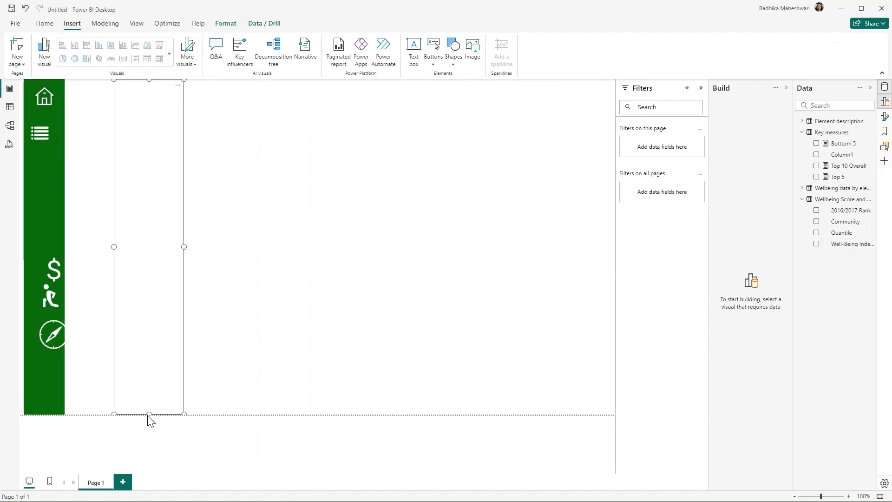
{"action": "left_click_drag", "start_coordinate": [150, 421], "coordinate": [29, 387]}
{"action": "left_click", "coordinate": [156, 312]}
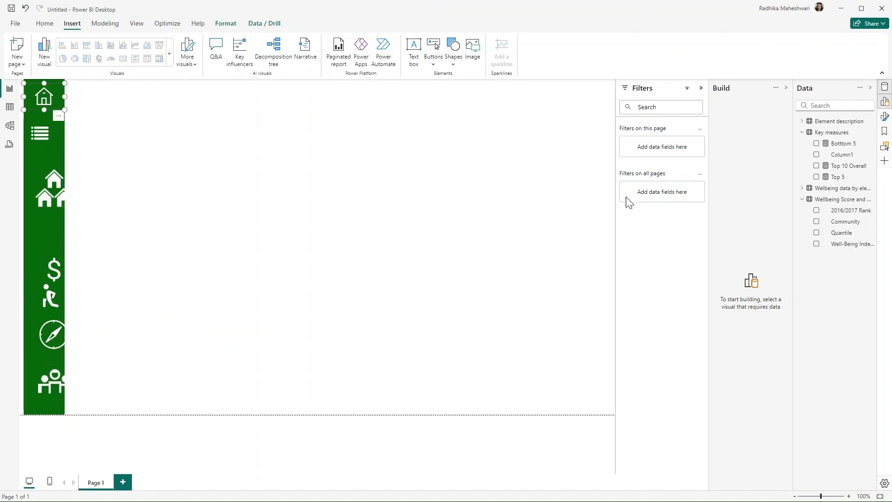
Set the home icon's image scaling to Fill and make the icon slightly taller
{"action": "left_click", "coordinate": [54, 97]}
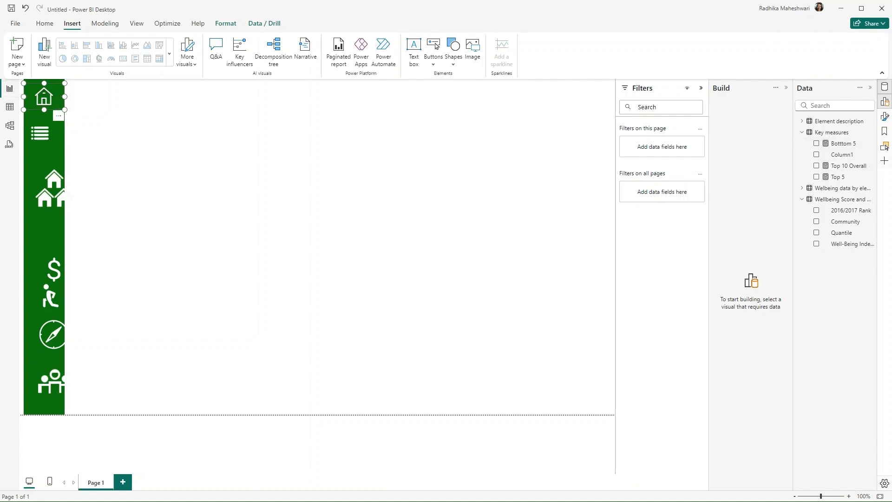
{"action": "left_click", "coordinate": [884, 117]}
{"action": "left_click", "coordinate": [660, 185]}
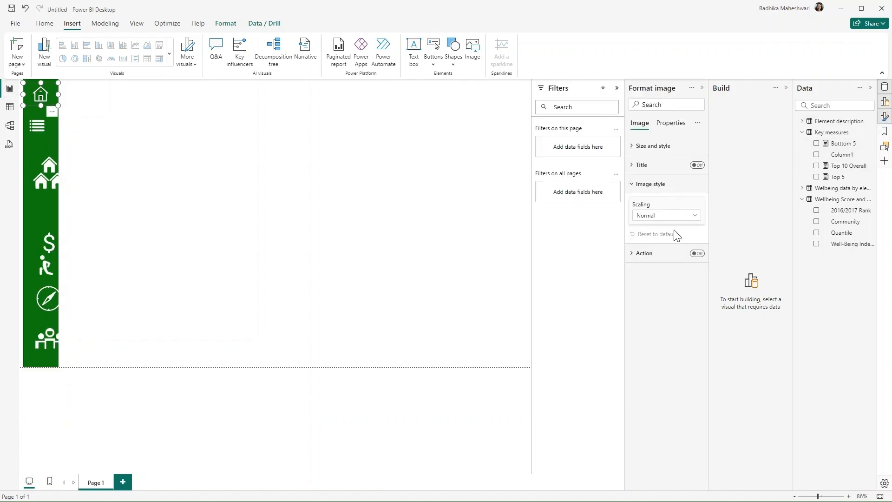
{"action": "left_click", "coordinate": [676, 219]}
{"action": "left_click", "coordinate": [655, 237]}
{"action": "left_click", "coordinate": [655, 216]}
{"action": "left_click", "coordinate": [655, 250]}
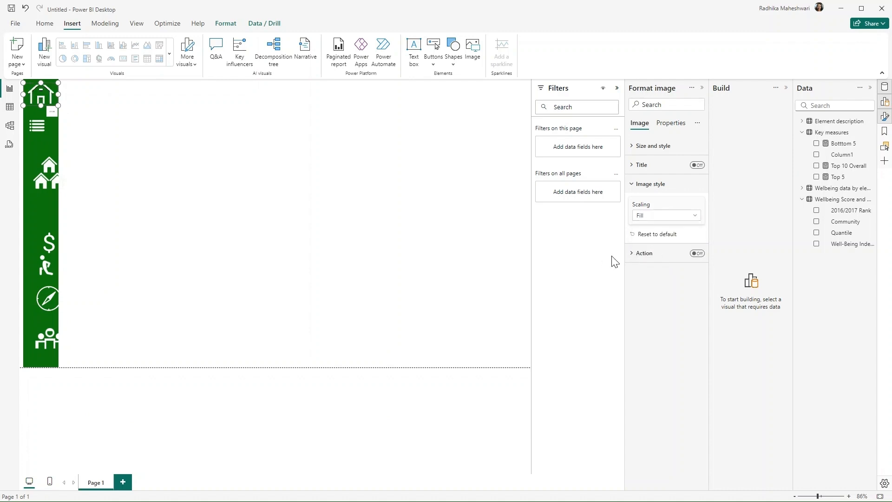
{"action": "left_click", "coordinate": [40, 111]}
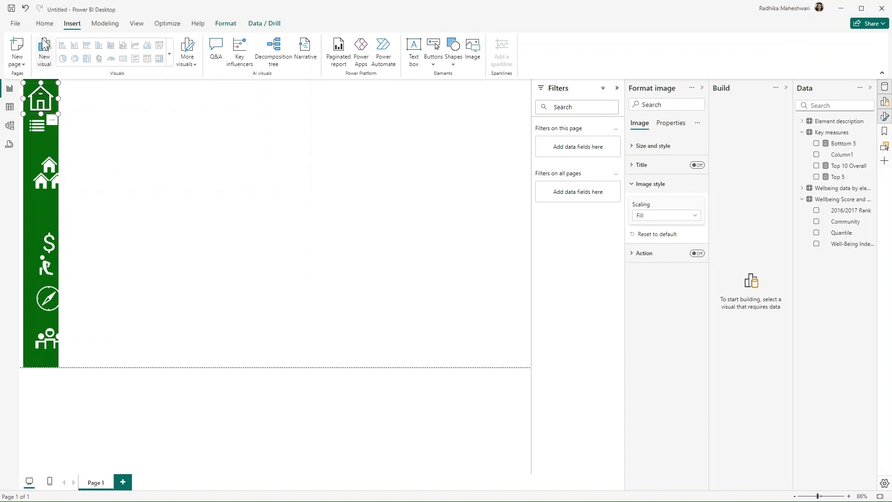
Copy the home icon's formatting to the list, houses, dollar, person, compass and people icons with Format Painter
{"action": "left_click", "coordinate": [44, 25]}
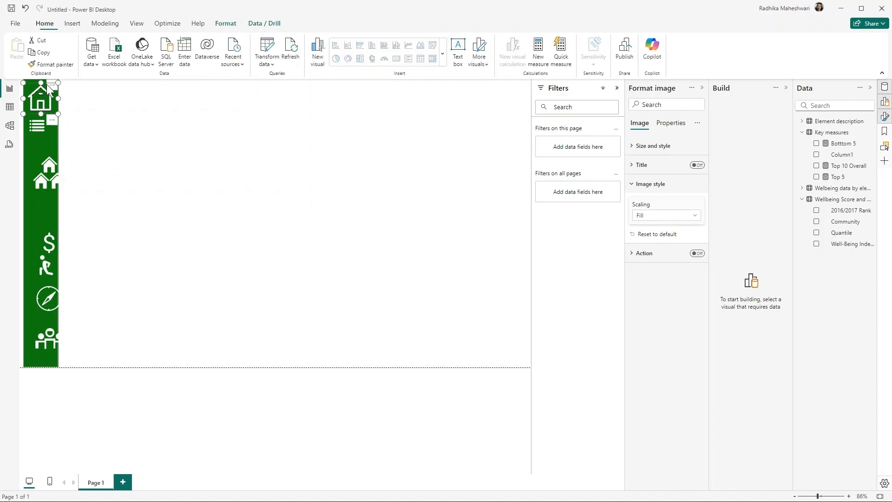
{"action": "left_click", "coordinate": [51, 64]}
{"action": "left_click", "coordinate": [40, 128]}
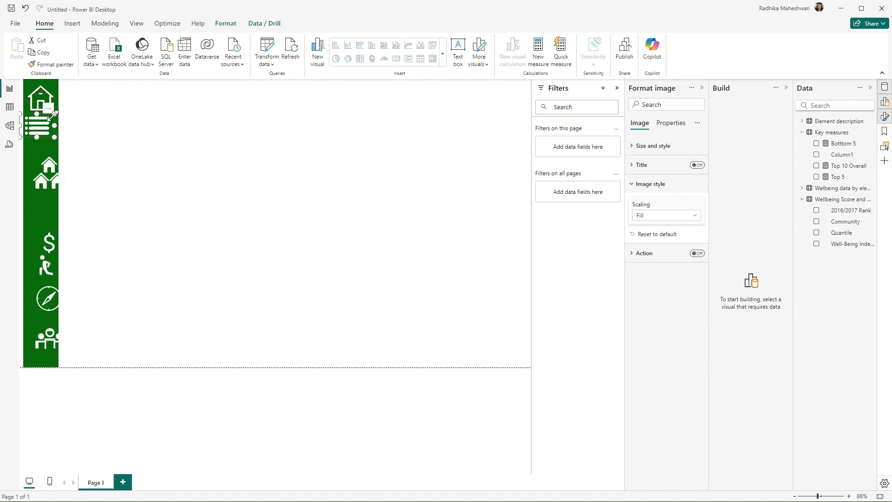
{"action": "left_click", "coordinate": [51, 65]}
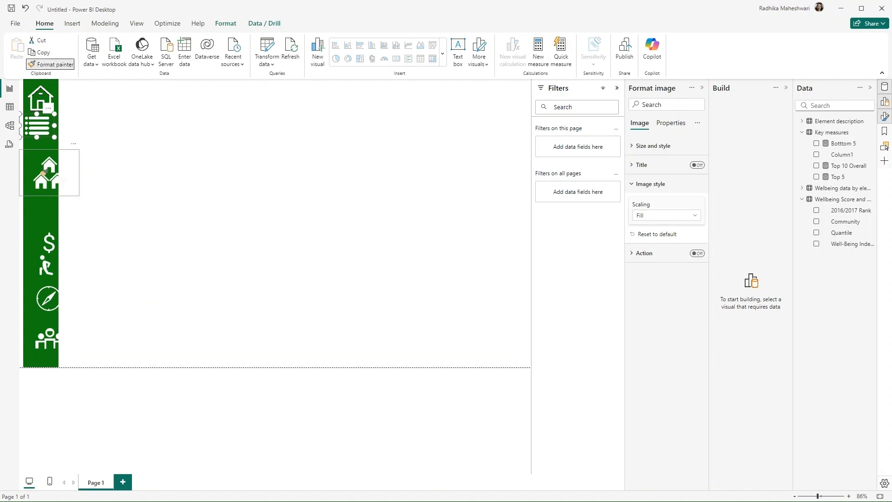
{"action": "left_click", "coordinate": [41, 171]}
{"action": "left_click", "coordinate": [52, 64]}
{"action": "left_click", "coordinate": [49, 242]}
{"action": "left_click", "coordinate": [60, 66]}
{"action": "left_click", "coordinate": [55, 254]}
{"action": "left_click", "coordinate": [56, 65]}
{"action": "left_click", "coordinate": [50, 297]}
{"action": "left_click", "coordinate": [56, 65]}
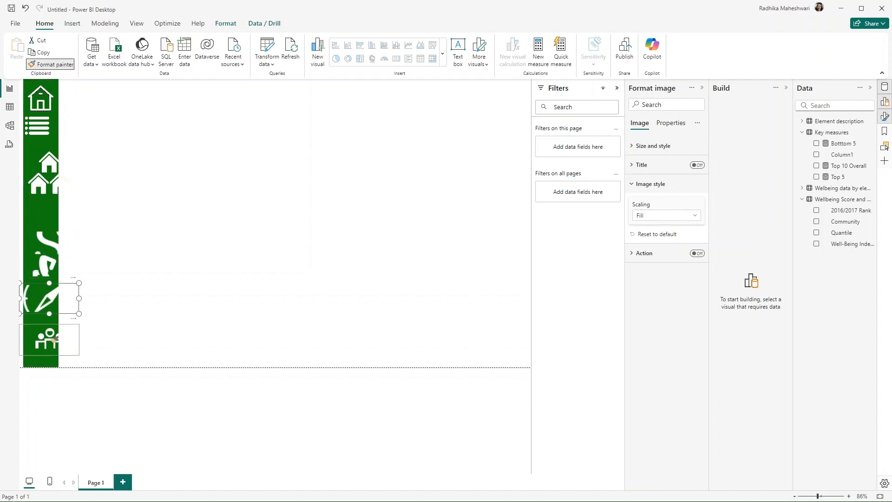
{"action": "left_click", "coordinate": [50, 335]}
Set the home icon's width to 80 with its aspect ratio locked
{"action": "left_click", "coordinate": [40, 98]}
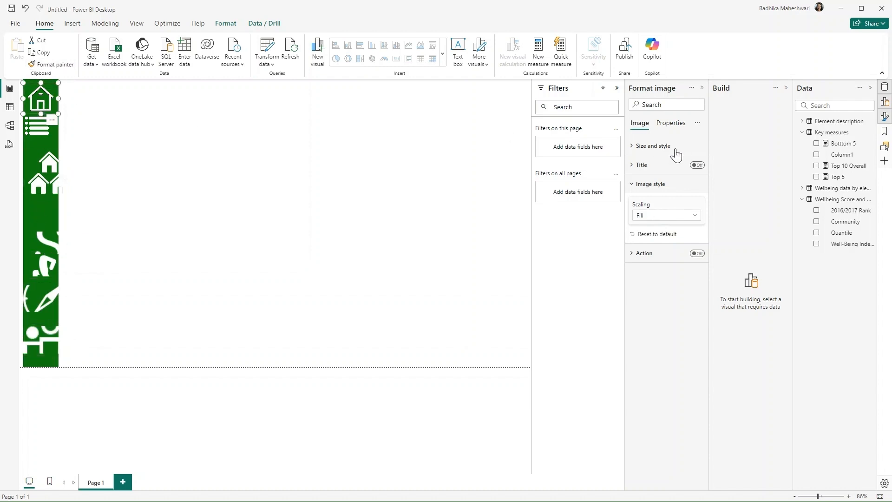
{"action": "left_click", "coordinate": [661, 146]}
{"action": "type", "text": "70"}
{"action": "key", "text": "Tab"}
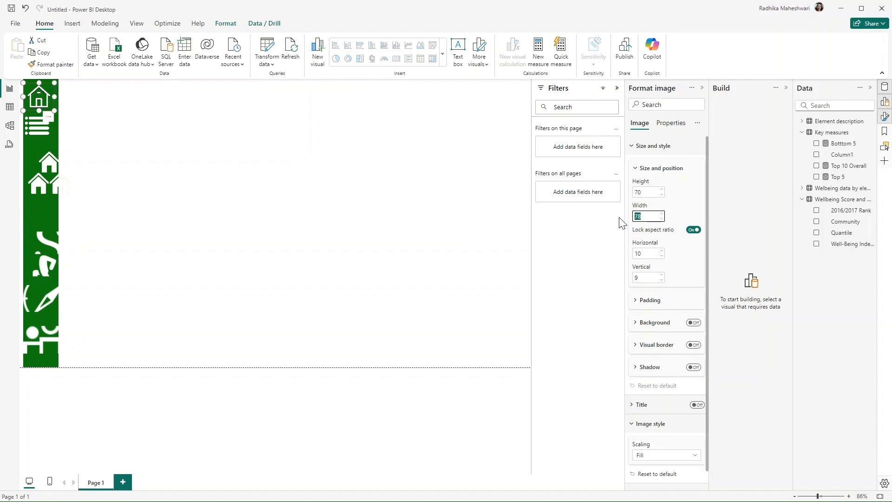
{"action": "type", "text": "80"}
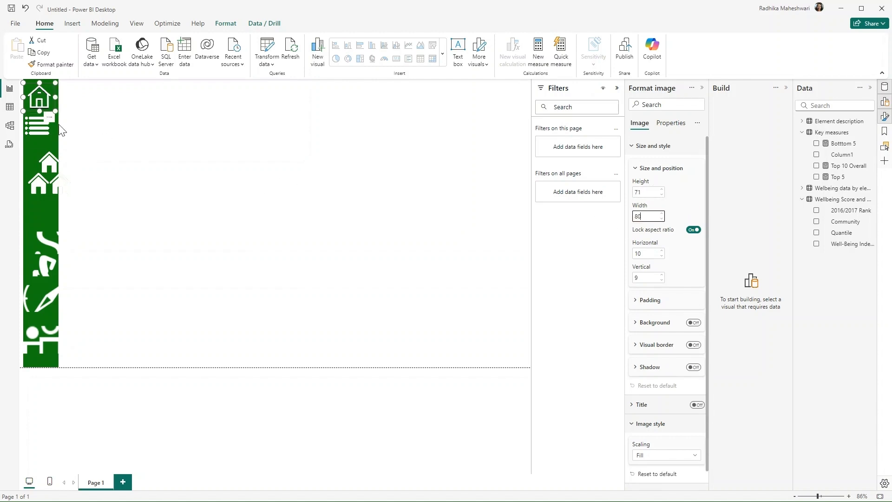
Set the list icon's width to 80 with its aspect ratio locked
{"action": "left_click", "coordinate": [41, 123]}
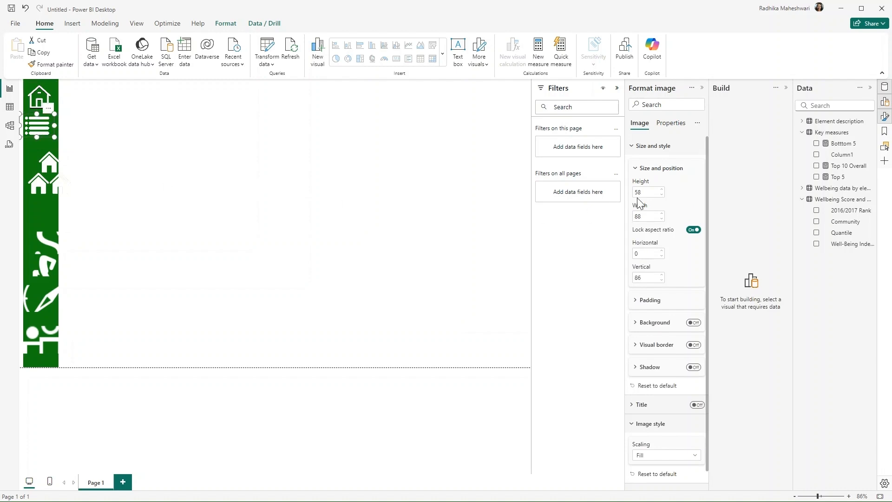
{"action": "double_click", "coordinate": [649, 193]}
{"action": "type", "text": "8"}
{"action": "key", "text": "BackSpace"}
{"action": "key", "text": "Tab"}
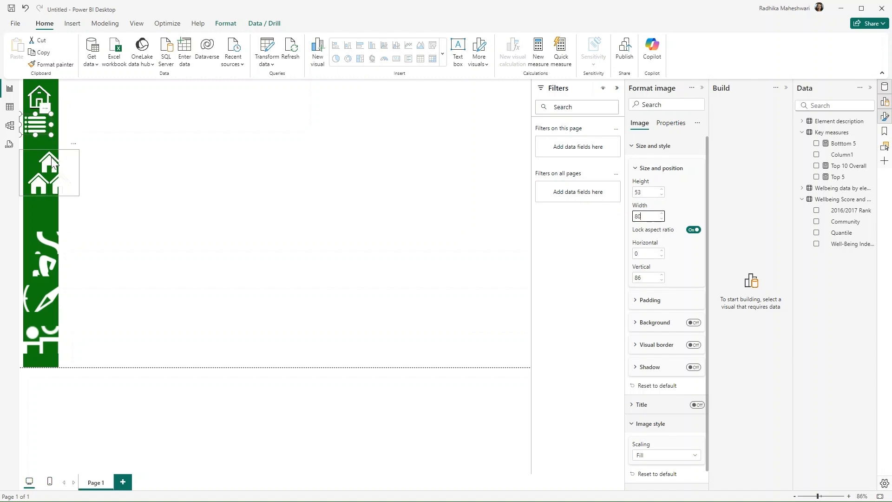
Set the houses icon's width to 80 with its aspect ratio locked
{"action": "left_click", "coordinate": [49, 176]}
{"action": "double_click", "coordinate": [647, 192]}
{"action": "type", "text": "70"}
{"action": "left_click_drag", "start_coordinate": [652, 217], "coordinate": [611, 216]}
{"action": "type", "text": "80"}
Set the dollar icon's width to 80 and move it up the sidebar to about horizontal 9, vertical 325
{"action": "left_click", "coordinate": [49, 244]}
{"action": "left_click_drag", "start_coordinate": [651, 191], "coordinate": [617, 191]}
{"action": "type", "text": "70"}
{"action": "left_click_drag", "start_coordinate": [651, 216], "coordinate": [613, 214]}
{"action": "type", "text": "80"}
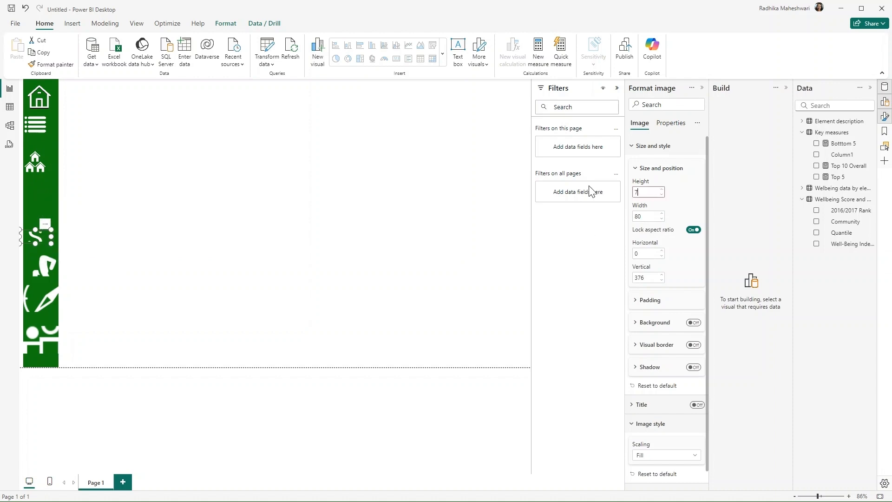
{"action": "left_click_drag", "start_coordinate": [39, 232], "coordinate": [39, 211]}
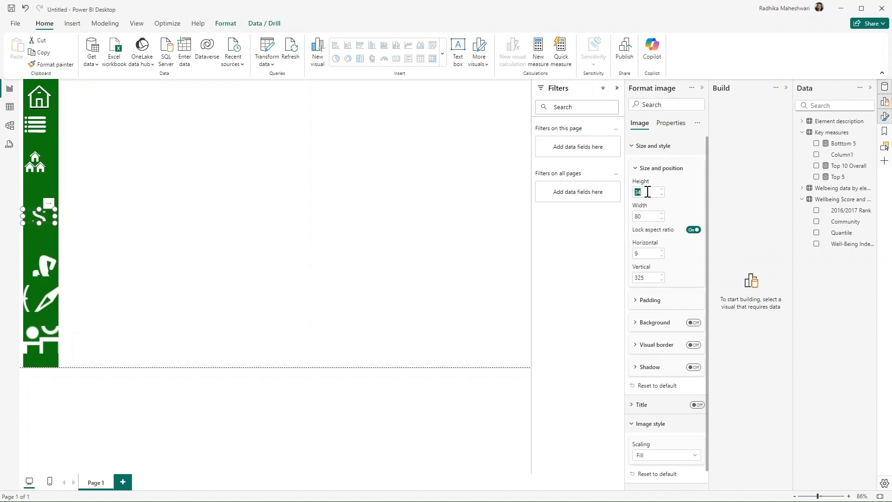
Turn off the dollar icon's aspect ratio lock and set its height to 70 and width to 80
{"action": "type", "text": "70"}
{"action": "left_click_drag", "start_coordinate": [652, 217], "coordinate": [595, 216]}
{"action": "type", "text": "80"}
{"action": "left_click", "coordinate": [693, 230]}
{"action": "left_click_drag", "start_coordinate": [652, 192], "coordinate": [633, 190]}
{"action": "type", "text": "70"}
Turn off the aspect ratio lock on the houses and list icons and set their heights to 70
{"action": "left_click", "coordinate": [42, 163]}
{"action": "left_click", "coordinate": [693, 229]}
{"action": "type", "text": "70"}
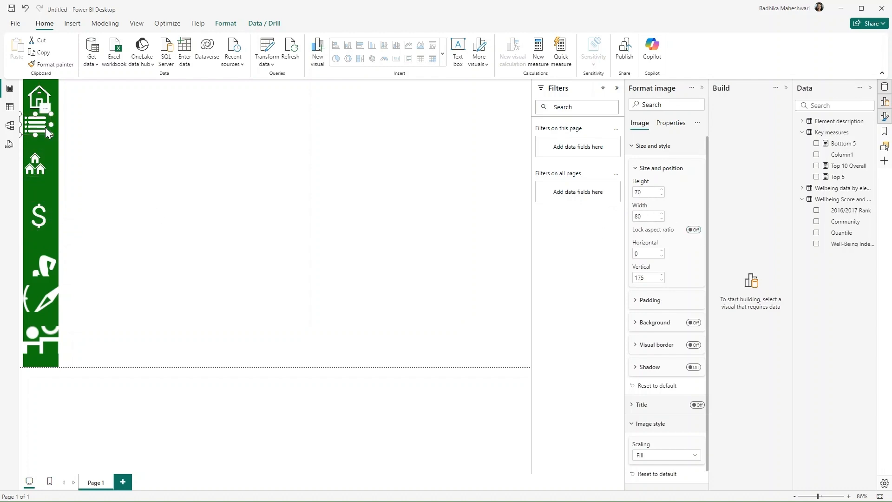
{"action": "left_click", "coordinate": [39, 97]}
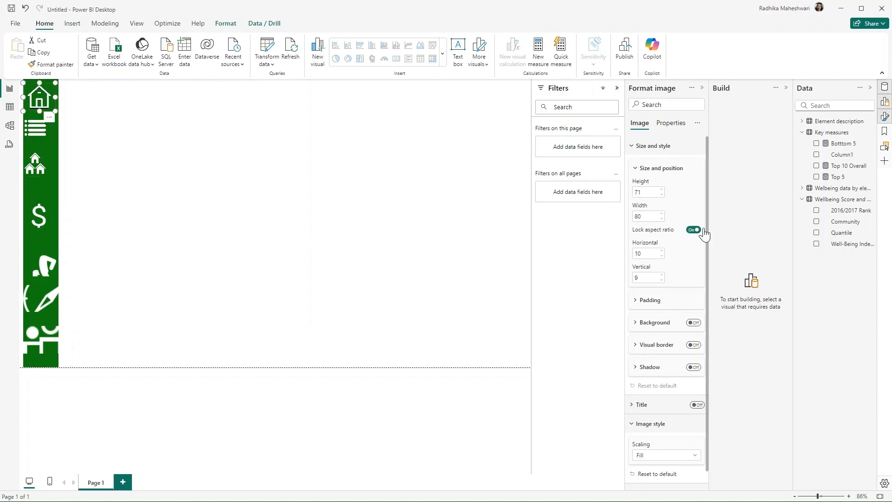
Set the person and compass icons to a height of 70 and a width of 80
{"action": "left_click", "coordinate": [45, 269]}
{"action": "left_click_drag", "start_coordinate": [651, 216], "coordinate": [604, 219]}
{"action": "type", "text": "80"}
{"action": "left_click", "coordinate": [44, 298]}
{"action": "left_click_drag", "start_coordinate": [651, 192], "coordinate": [626, 215]}
{"action": "type", "text": "70"}
Turn off the people icon's aspect ratio lock and set its height to 70 and width to 80
{"action": "left_click", "coordinate": [41, 338]}
{"action": "type", "text": "80"}
{"action": "left_click", "coordinate": [693, 229]}
{"action": "left_click", "coordinate": [646, 192]}
{"action": "type", "text": "70"}
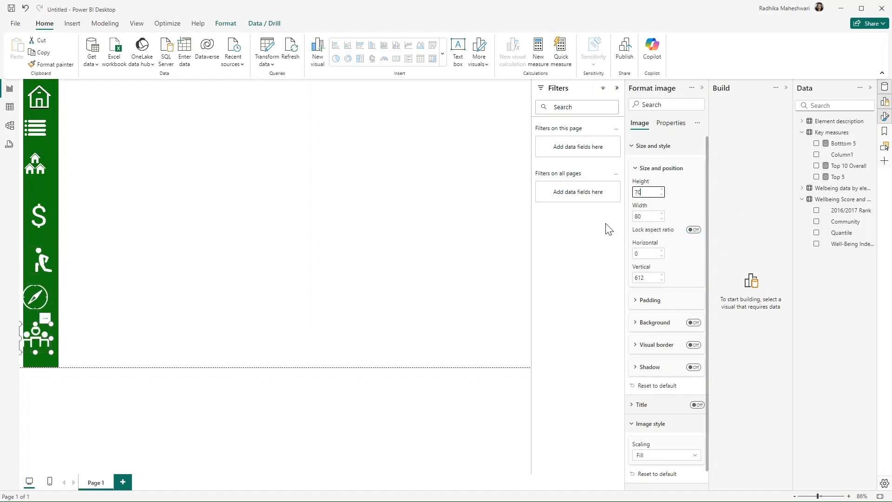
Select all seven sidebar icons and align them to their common center
{"action": "left_click", "coordinate": [39, 96]}
{"action": "left_click", "coordinate": [36, 128], "text": "ctrl"}
{"action": "left_click", "coordinate": [37, 169], "text": "ctrl"}
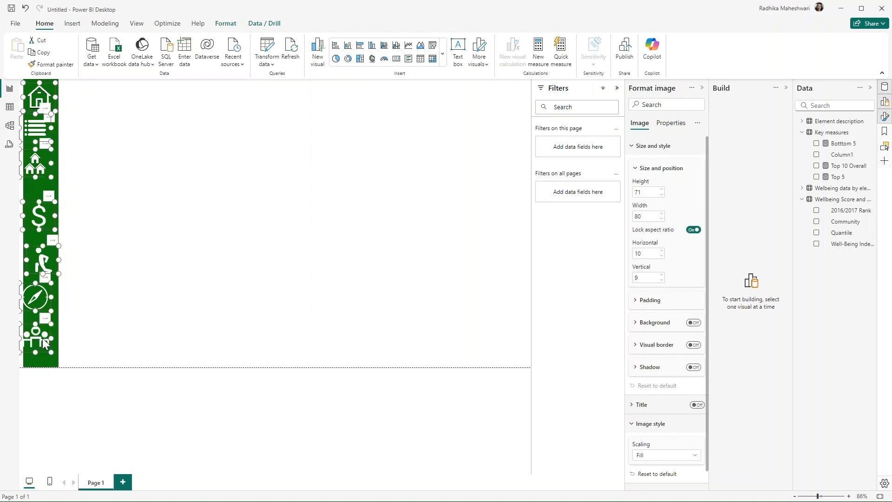
{"action": "left_click", "coordinate": [226, 26]}
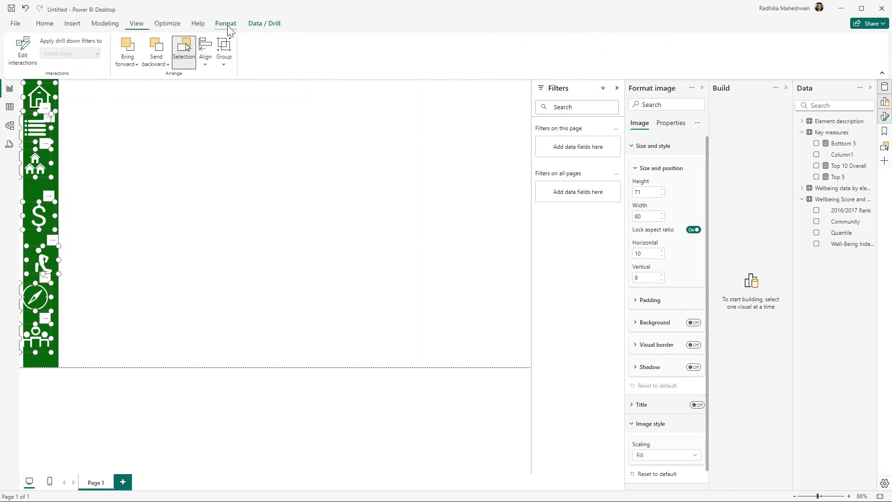
{"action": "left_click", "coordinate": [205, 65]}
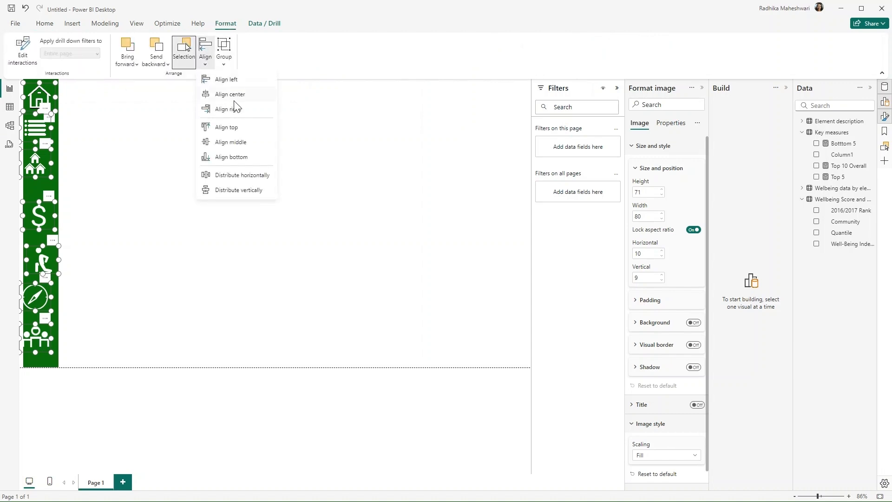
{"action": "left_click", "coordinate": [247, 100]}
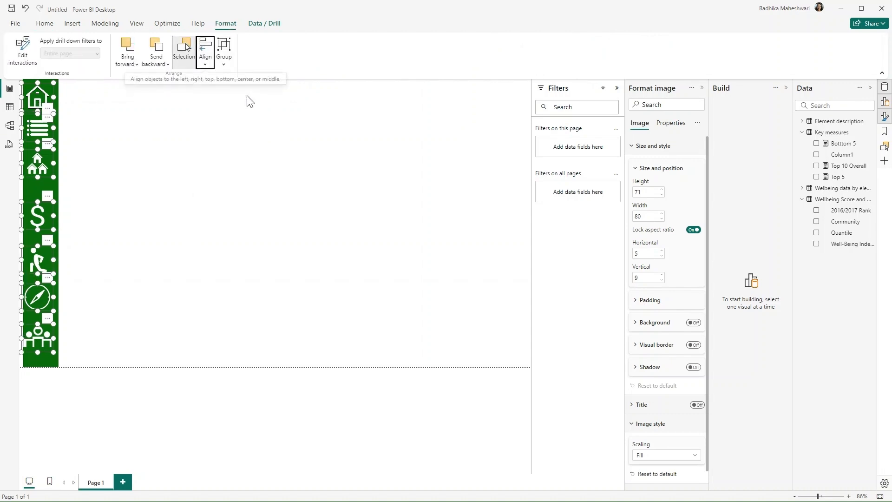
Distribute the seven selected icons vertically along the green sidebar and deselect them
{"action": "left_click", "coordinate": [205, 65]}
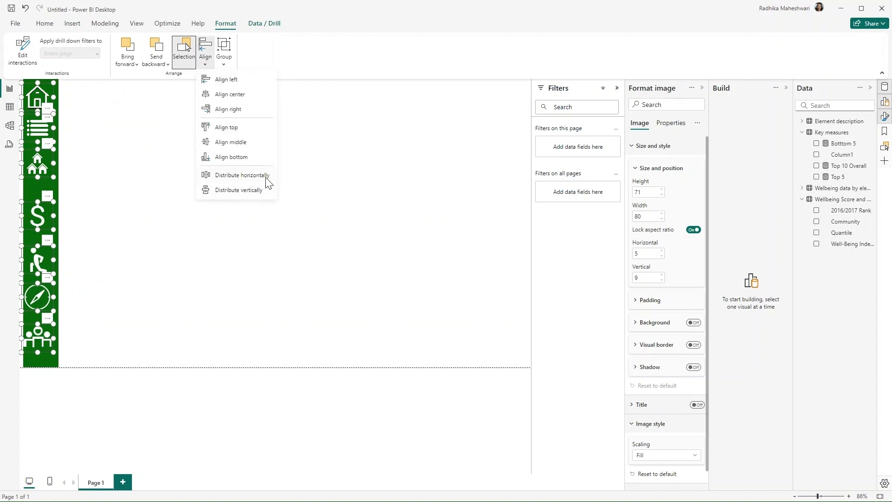
{"action": "left_click", "coordinate": [260, 193]}
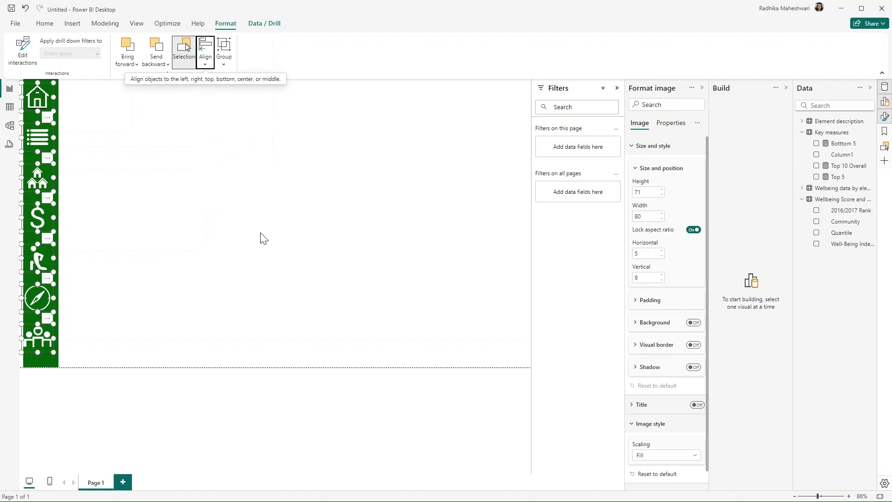
{"action": "left_click", "coordinate": [236, 173]}
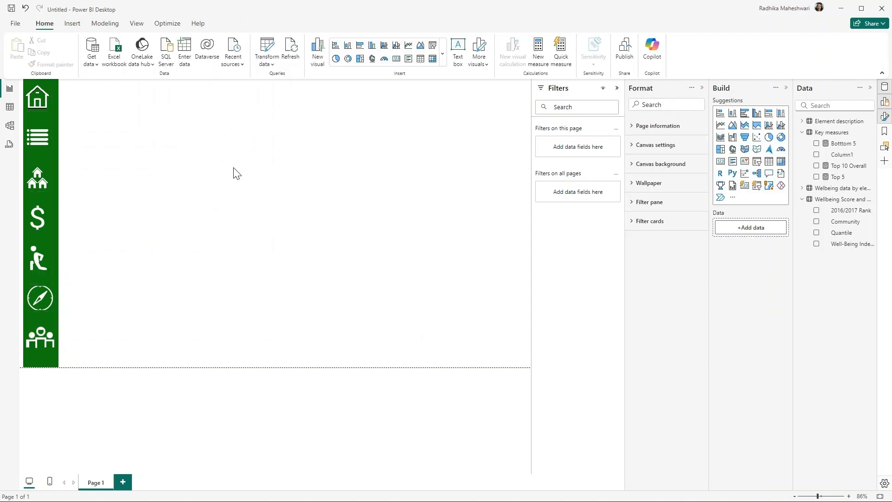
Display the page's object layer list and rename the houses icon House and the people icon People
{"action": "left_click", "coordinate": [885, 148]}
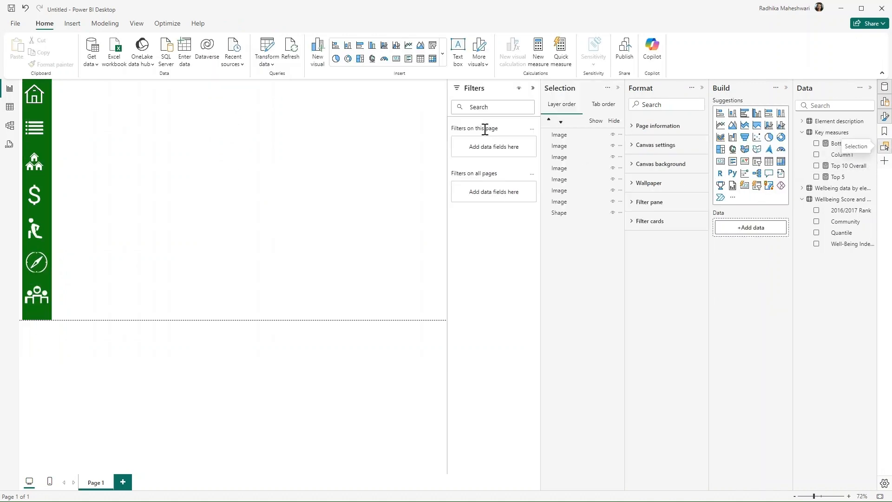
{"action": "left_click", "coordinate": [560, 136]}
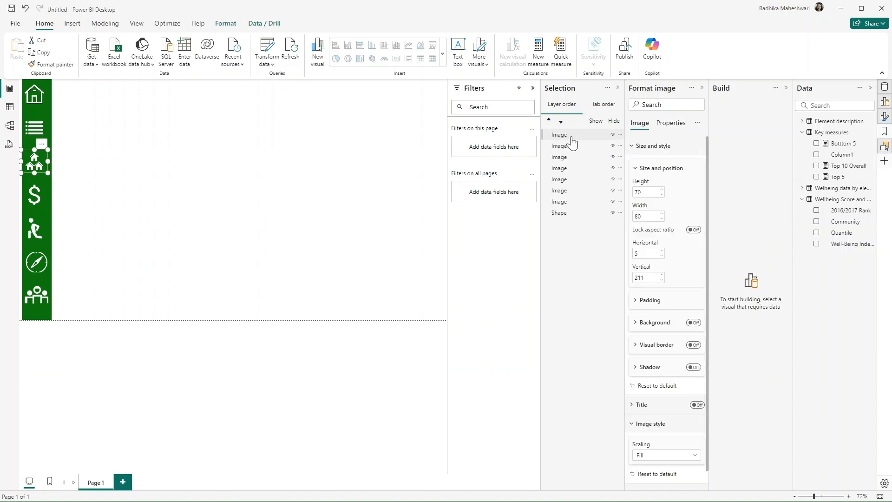
{"action": "left_click", "coordinate": [603, 104]}
{"action": "left_click", "coordinate": [574, 139]}
{"action": "left_click", "coordinate": [561, 104]}
{"action": "double_click", "coordinate": [575, 135]}
{"action": "type", "text": "House"}
{"action": "double_click", "coordinate": [574, 147]}
{"action": "type", "text": "People"}
Rename the person icon's layer Physical and the list icon's layer List
{"action": "double_click", "coordinate": [562, 157]}
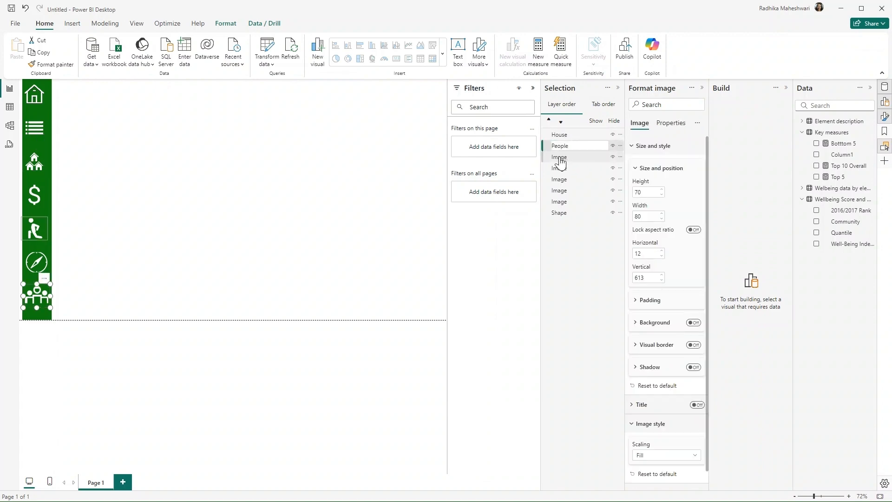
{"action": "type", "text": "Physical"}
{"action": "double_click", "coordinate": [577, 168]}
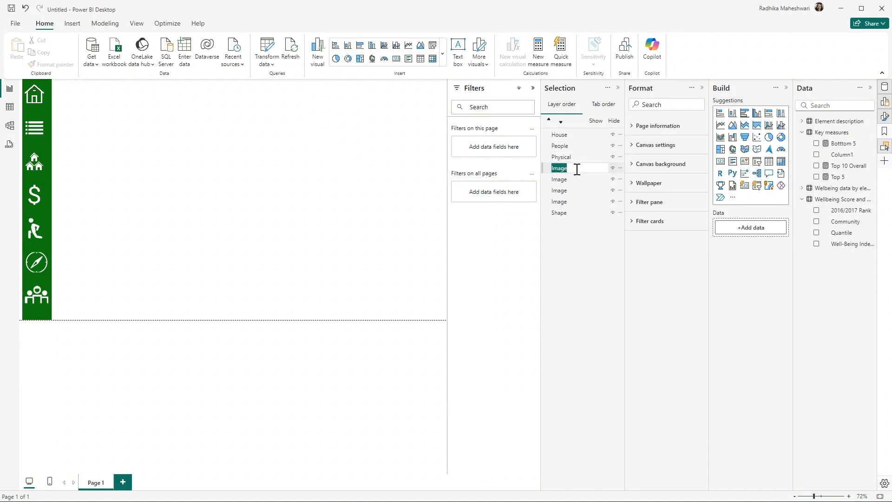
{"action": "type", "text": "List"}
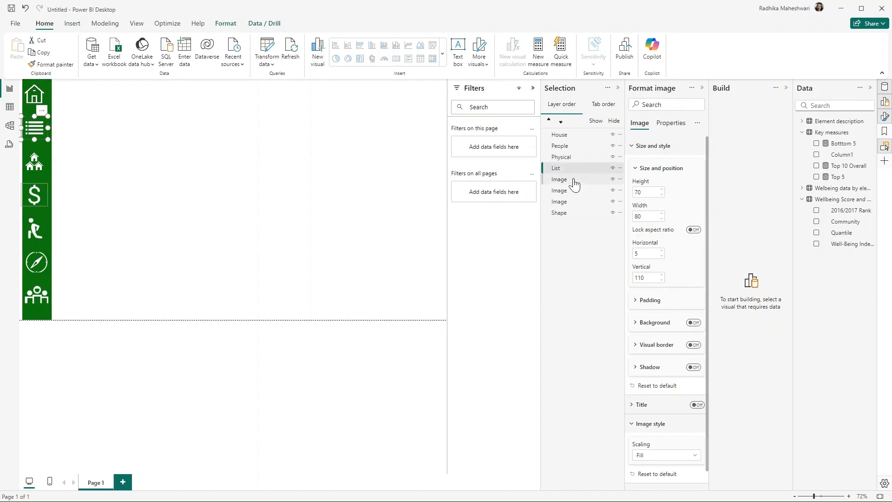
Name the remaining icon layers Compass for the compass, Home for the single house and Dollar for the dollar sign
{"action": "double_click", "coordinate": [575, 179]}
{"action": "type", "text": "Home"}
{"action": "double_click", "coordinate": [565, 190]}
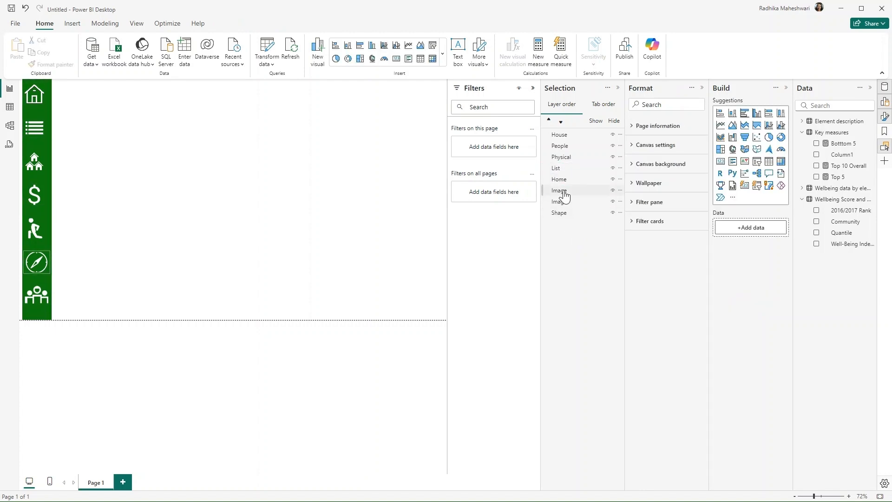
{"action": "type", "text": "Compass"}
{"action": "double_click", "coordinate": [567, 202]}
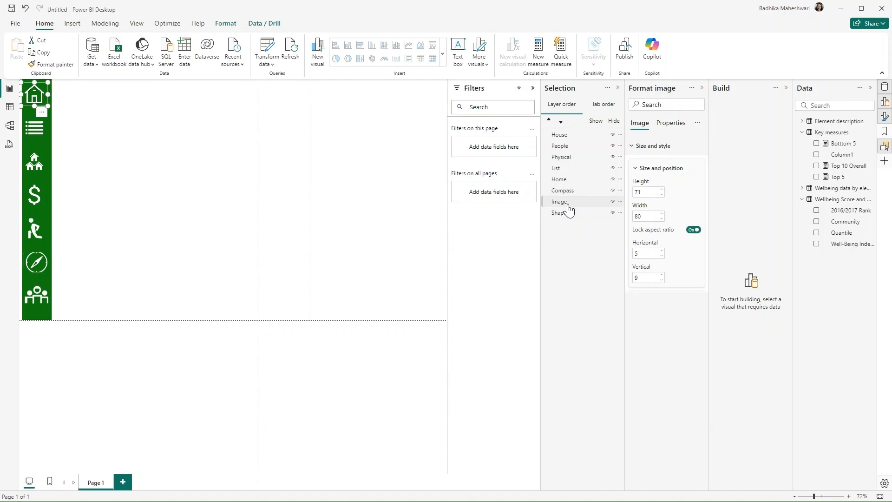
{"action": "type", "text": "Home"}
{"action": "double_click", "coordinate": [570, 179]}
{"action": "type", "text": "Dollar"}
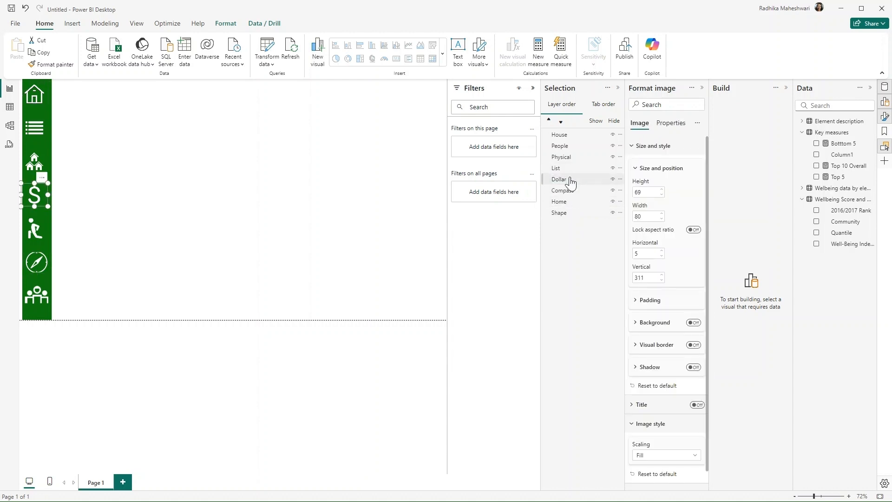
Rename the green sidebar shape's layer Rectangle
{"action": "left_click", "coordinate": [573, 215]}
{"action": "double_click", "coordinate": [582, 218]}
{"action": "type", "text": "Rectangle"}
Reorder the layers as Home, List, House, Dollar, Physical, Compass, People and Rectangle
{"action": "left_click_drag", "start_coordinate": [589, 219], "coordinate": [562, 131]}
{"action": "left_click_drag", "start_coordinate": [557, 179], "coordinate": [564, 141]}
{"action": "mouse_move", "coordinate": [570, 191]}
{"action": "left_mouse_down"}
{"action": "mouse_move", "coordinate": [575, 165]}
{"action": "mouse_move", "coordinate": [583, 192]}
{"action": "left_mouse_up"}
{"action": "left_click", "coordinate": [287, 227]}
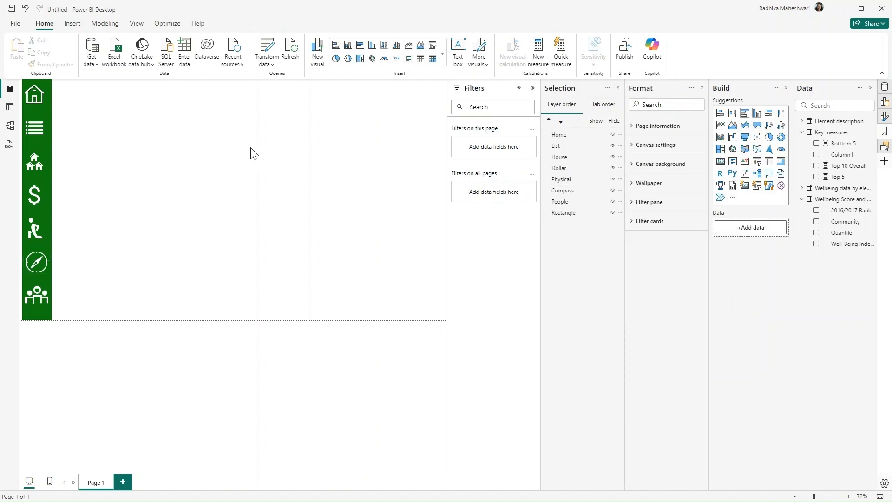
Insert a text box beside the sidebar, resize it to about 340 wide by 311 high and enter STATE OF AMERICAN WELL-BEING
{"action": "left_click", "coordinate": [458, 49]}
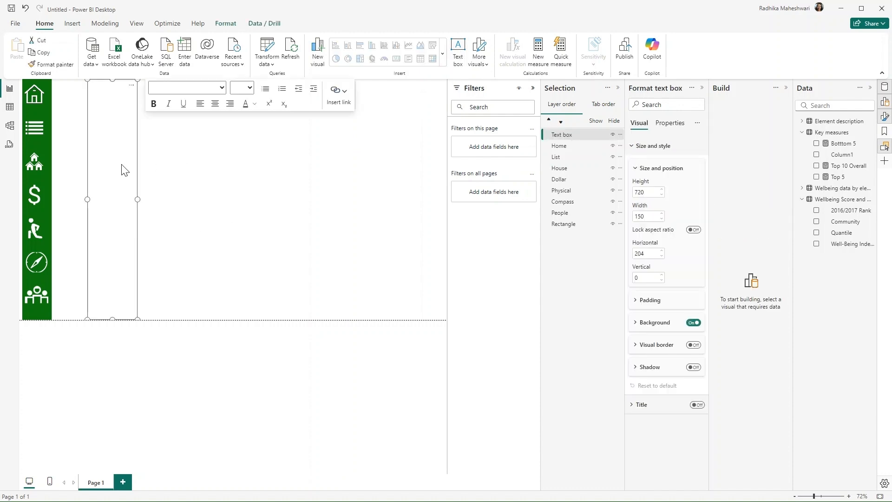
{"action": "left_click_drag", "start_coordinate": [136, 319], "coordinate": [201, 183]}
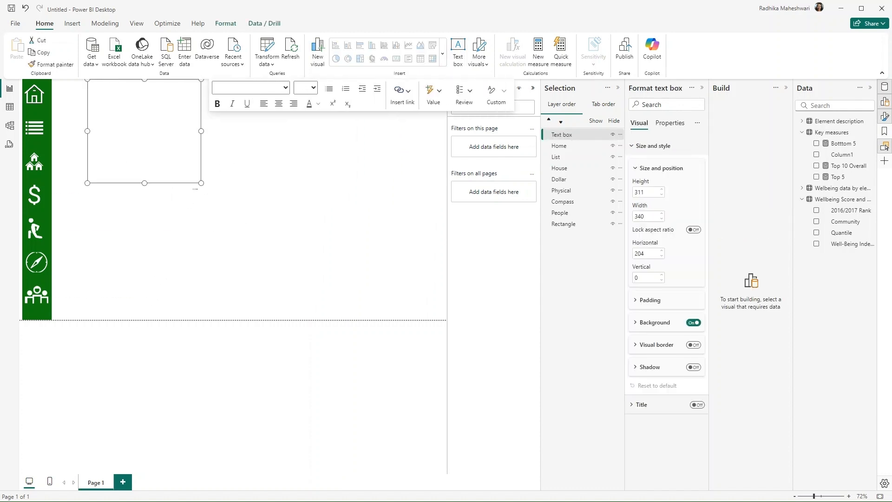
{"action": "type", "text": "STATE OF AMERICAN WELL-BEING"}
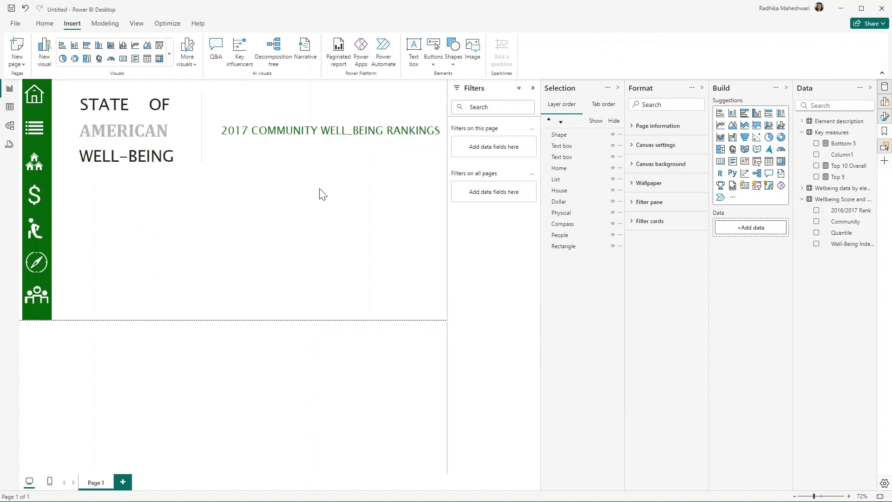
Replace the underscore with a hyphen in the heading so it reads 2017 COMMUNITY WELL-BEING RANKINGS
{"action": "left_click", "coordinate": [340, 137]}
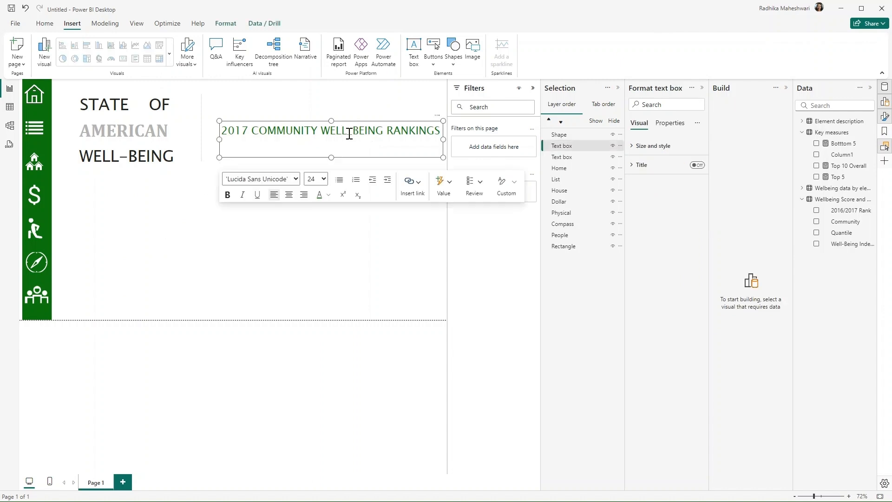
{"action": "key", "text": "BackSpace"}
{"action": "type", "text": "-"}
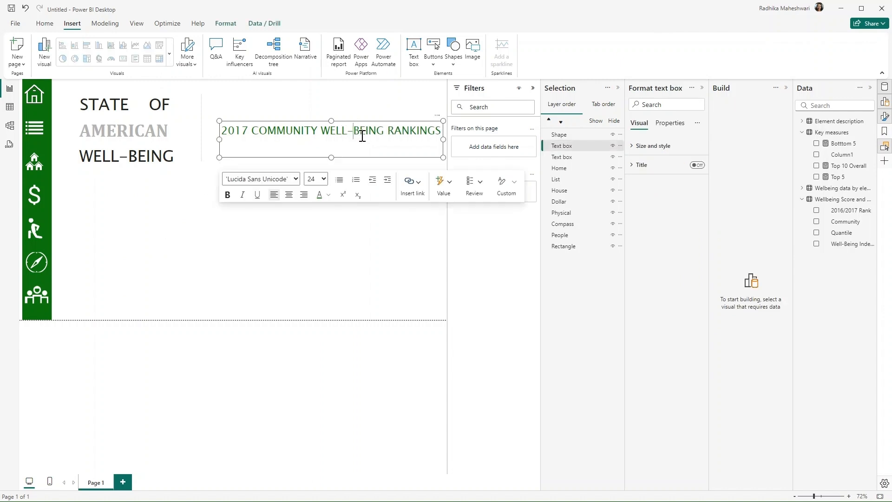
Move the 2017 COMMUNITY WELL-BEING RANKINGS heading slightly upward
{"action": "left_click", "coordinate": [315, 240]}
{"action": "left_click_drag", "start_coordinate": [298, 146], "coordinate": [298, 141]}
{"action": "left_click", "coordinate": [344, 203]}
Insert a text box about 1145 wide by 373 high below the title and enter the Gallup-Sharecare introduction with the five well-being elements
{"action": "left_click", "coordinate": [412, 48]}
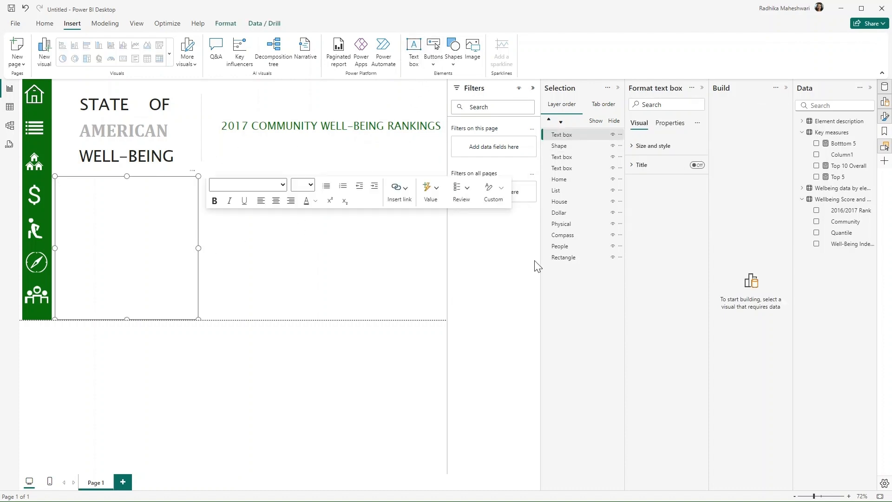
{"action": "type", "text": "This report, part of the Gallup-Sharecare State of American Well-Being series, examines well-being across the nation, with 186 communities ranked based on their Well-Being Index scores. The report analyzes how well-being varies by community and across the five elements of well-being: Purpose: liking what you do each day and being motivated to achieve your goals Social: having supportive relationships and love in your life Financial: managing your economic life to reduce stress and increase security Community: liking where you live, feeling safe, and having pride in your community Physical: having good health and enough energy to get things done daily"}
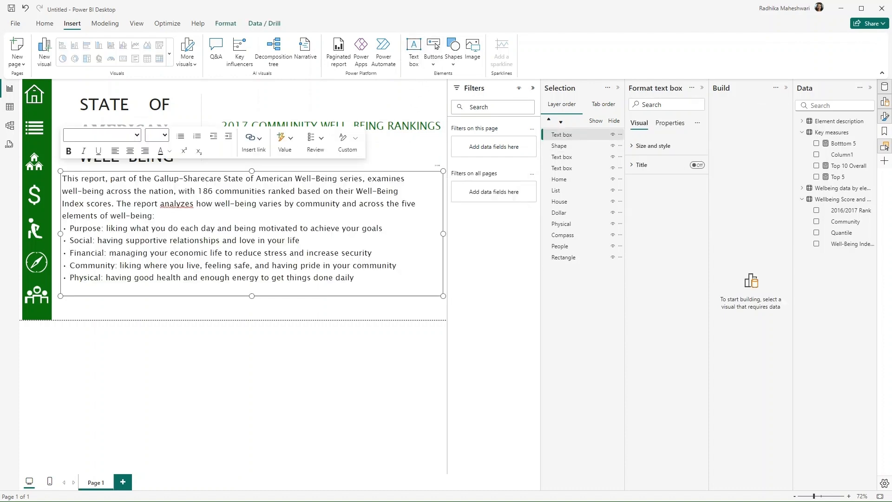
{"action": "left_click", "coordinate": [407, 267]}
Fill the introduction text box's background with the same green as the sidebar
{"action": "left_click", "coordinate": [666, 155]}
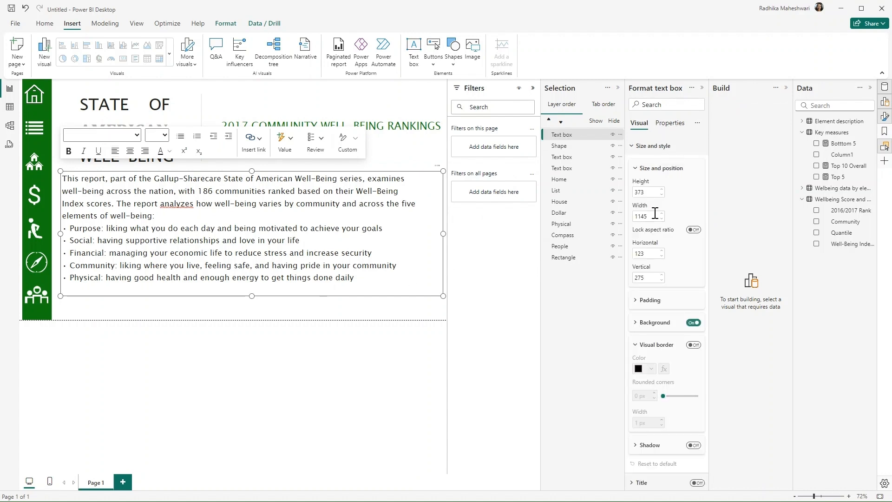
{"action": "left_click", "coordinate": [675, 321]}
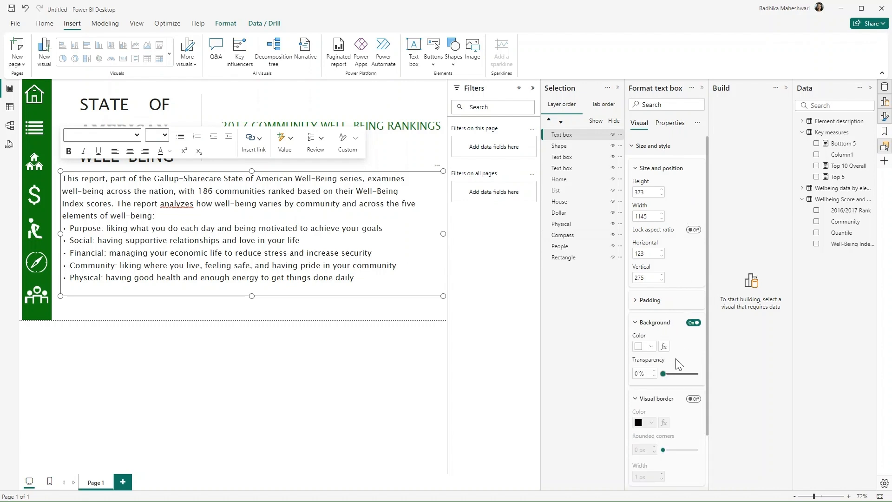
{"action": "left_click", "coordinate": [652, 346]}
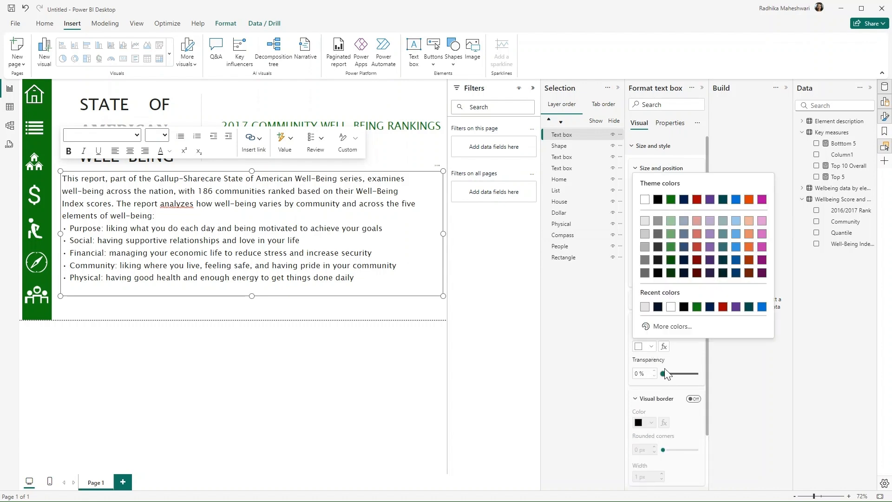
{"action": "left_click", "coordinate": [672, 263]}
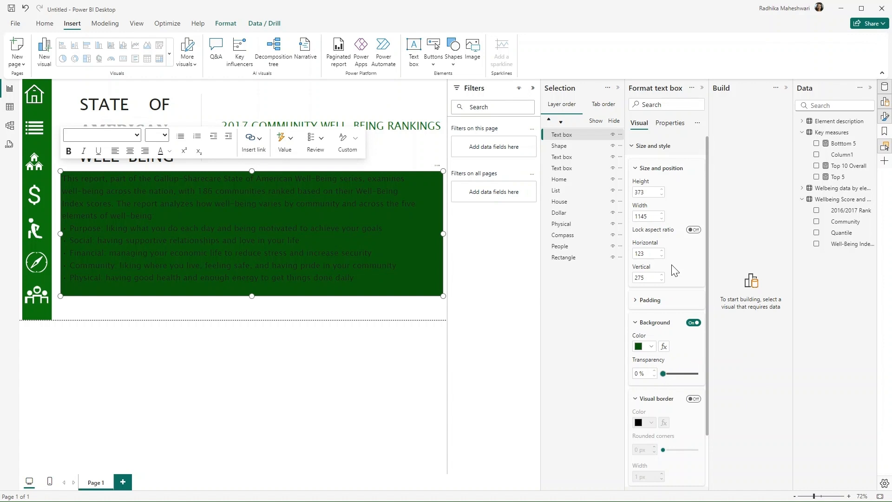
{"action": "scroll", "coordinate": [673, 344], "scroll_direction": "down", "scroll_amount": 2}
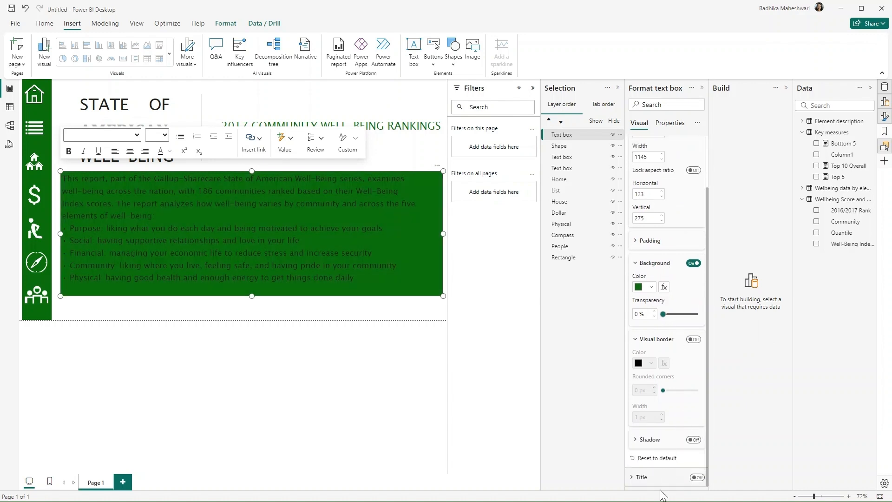
Change all of the introduction text to white
{"action": "left_click", "coordinate": [255, 263]}
{"action": "key", "text": "ctrl+a"}
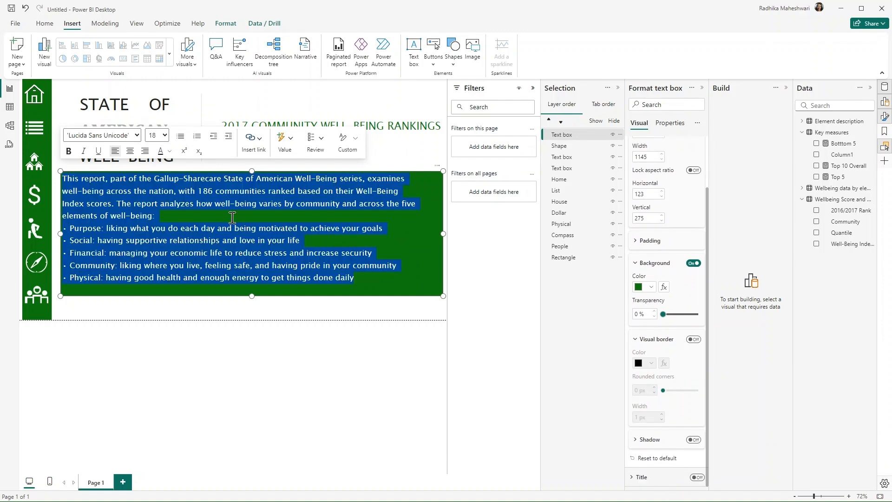
{"action": "left_click", "coordinate": [170, 151]}
{"action": "left_click", "coordinate": [179, 185]}
{"action": "left_click", "coordinate": [255, 314]}
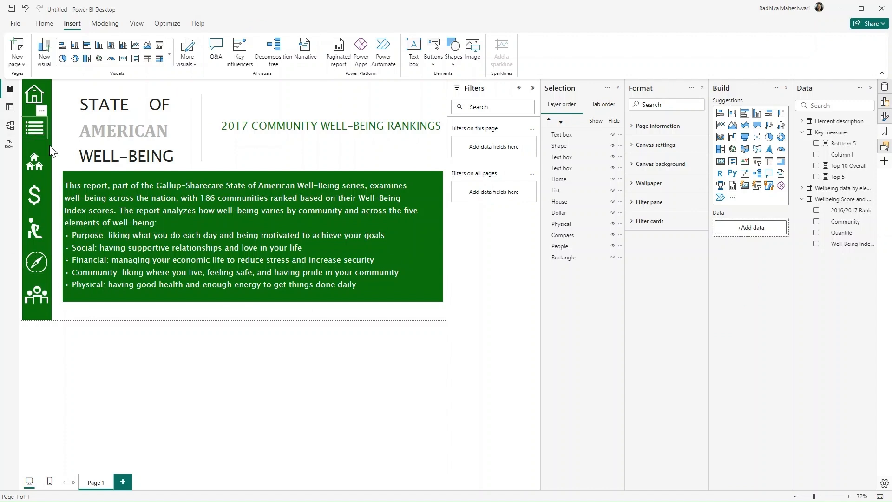
Duplicate Page 1 and name the copy Overview
{"action": "right_click", "coordinate": [99, 485]}
{"action": "left_click", "coordinate": [126, 464]}
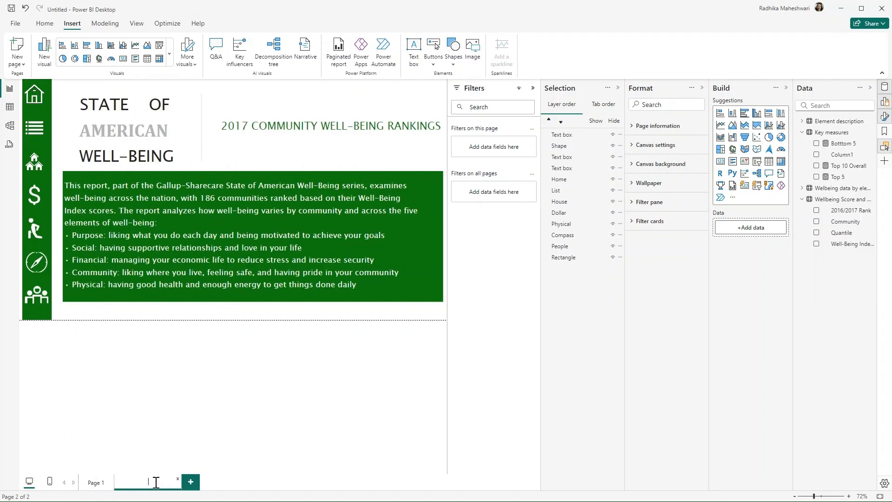
Remove the green introduction text box from the Overview page
{"action": "left_click", "coordinate": [380, 227]}
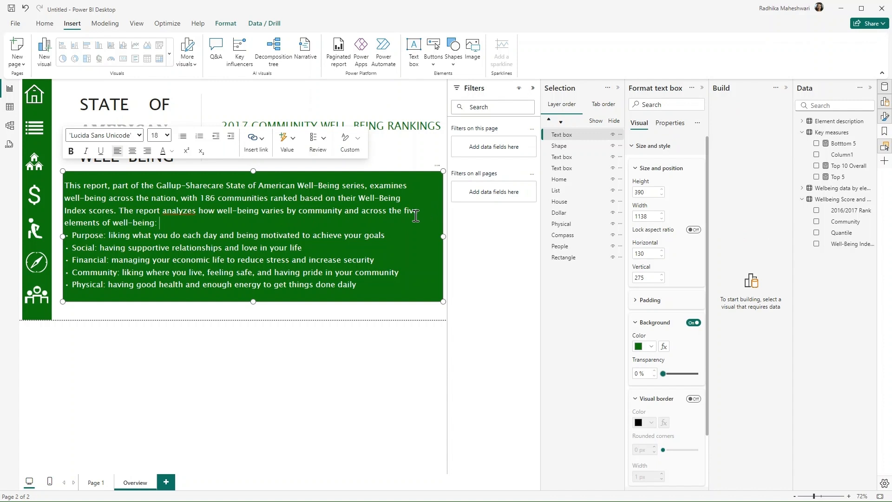
{"action": "left_click", "coordinate": [438, 165]}
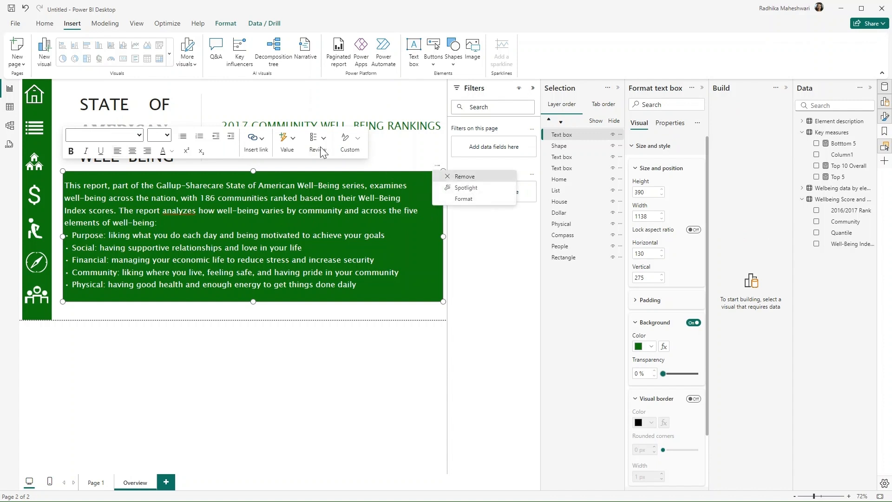
{"action": "left_click", "coordinate": [467, 176]}
Reduce the height of the STATE OF AMERICAN WELL-BEING text box slightly by raising its lower edge
{"action": "left_click", "coordinate": [192, 153]}
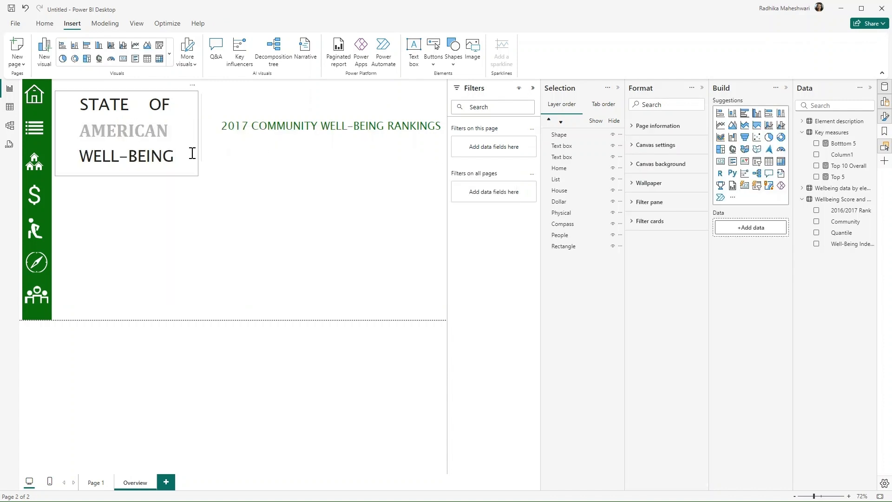
{"action": "left_click", "coordinate": [152, 171]}
{"action": "left_click_drag", "start_coordinate": [127, 176], "coordinate": [126, 168]}
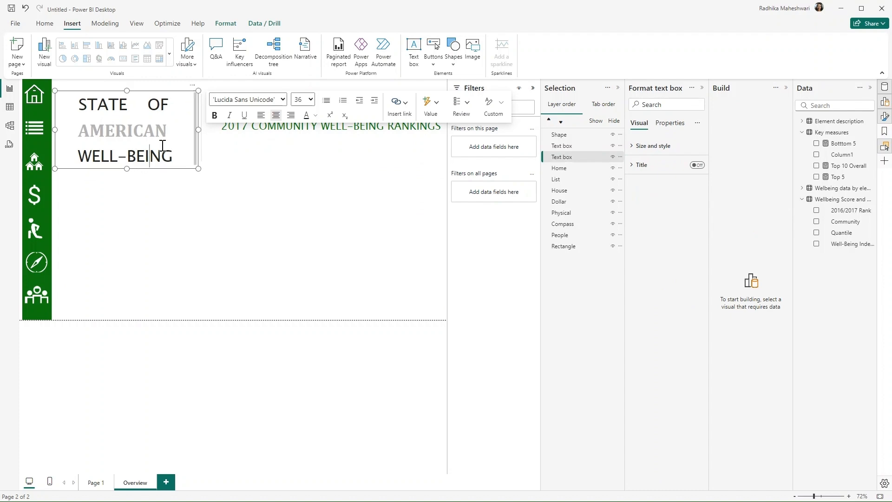
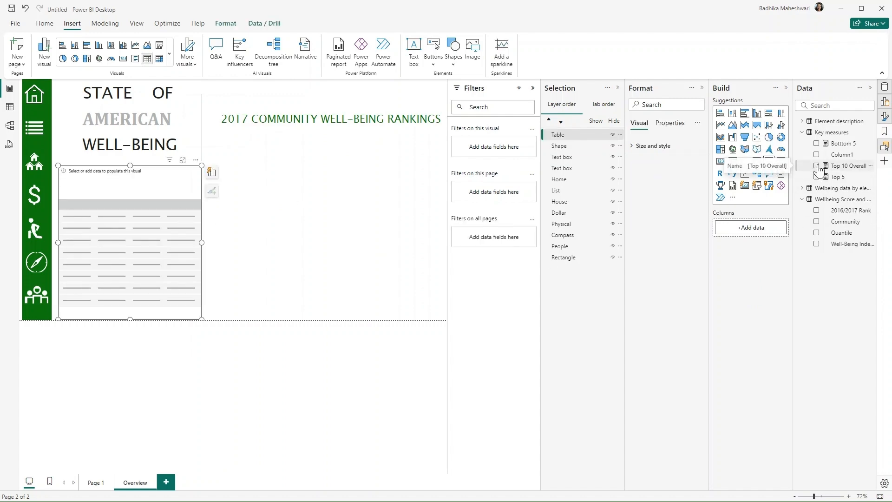
Build a table below the title with Top 10 Overall and Community, and widen it to fit the community names
{"action": "left_click", "coordinate": [816, 166]}
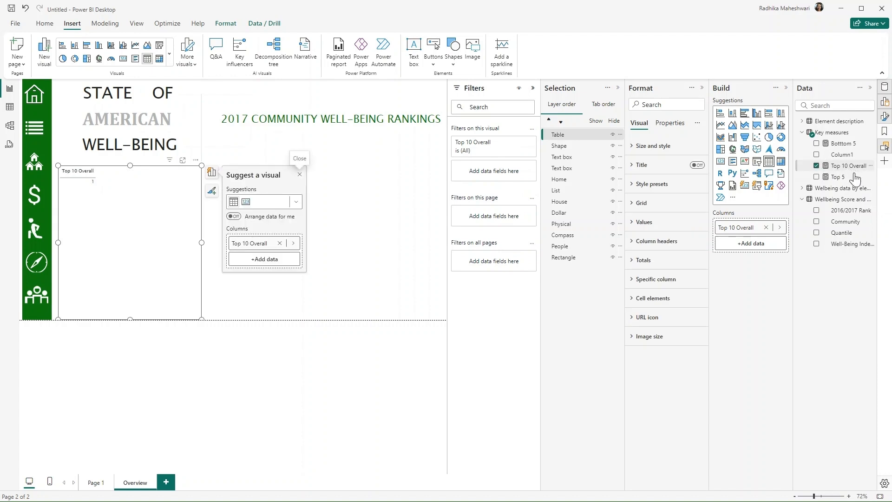
{"action": "left_click", "coordinate": [816, 221]}
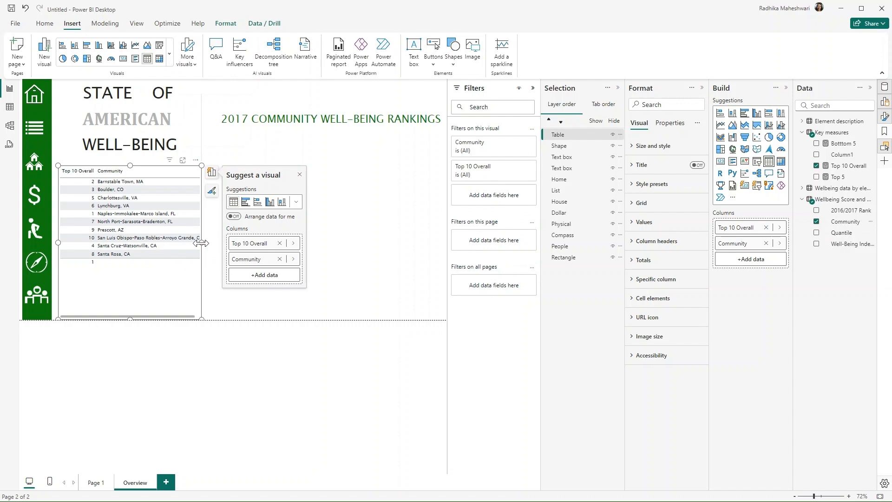
{"action": "mouse_move", "coordinate": [201, 242]}
{"action": "left_mouse_down"}
{"action": "mouse_move", "coordinate": [292, 247]}
{"action": "mouse_move", "coordinate": [216, 247]}
{"action": "left_mouse_up"}
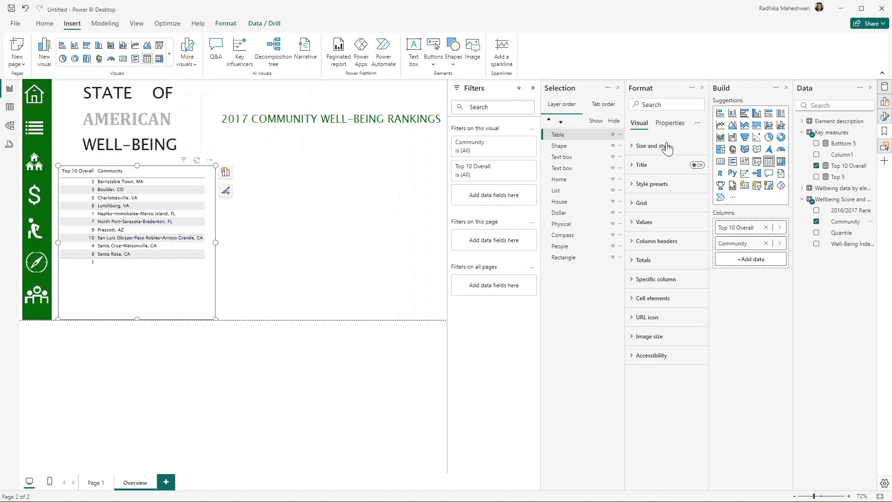
Apply the Minimal style preset to the table
{"action": "left_click", "coordinate": [656, 187]}
{"action": "left_click", "coordinate": [665, 216]}
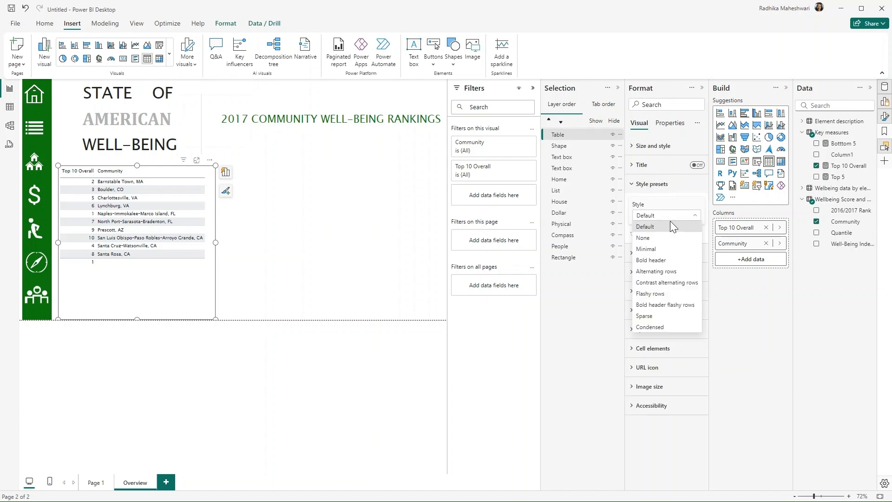
{"action": "left_click", "coordinate": [669, 251]}
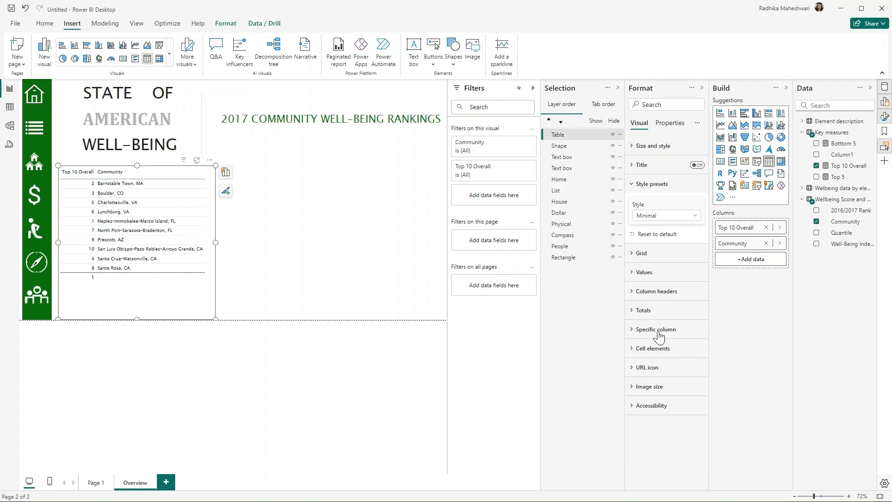
Enlarge the text of the table's values and turn off the totals row
{"action": "left_click", "coordinate": [645, 271]}
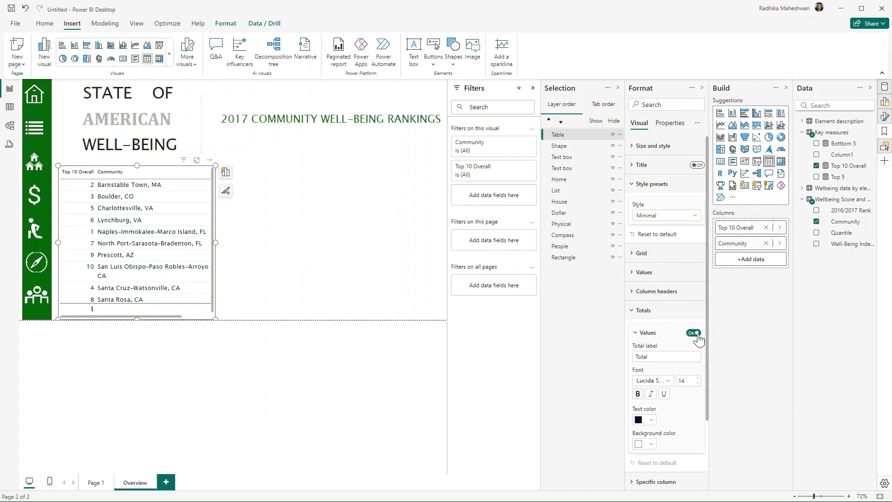
{"action": "left_click", "coordinate": [697, 333]}
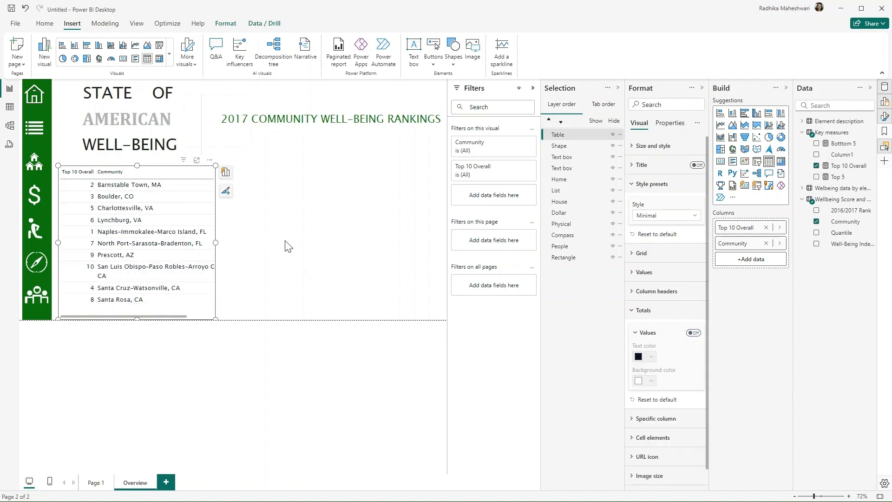
Rename the table's Top 10 Overall column as Rank
{"action": "right_click", "coordinate": [760, 224]}
{"action": "left_click", "coordinate": [785, 240]}
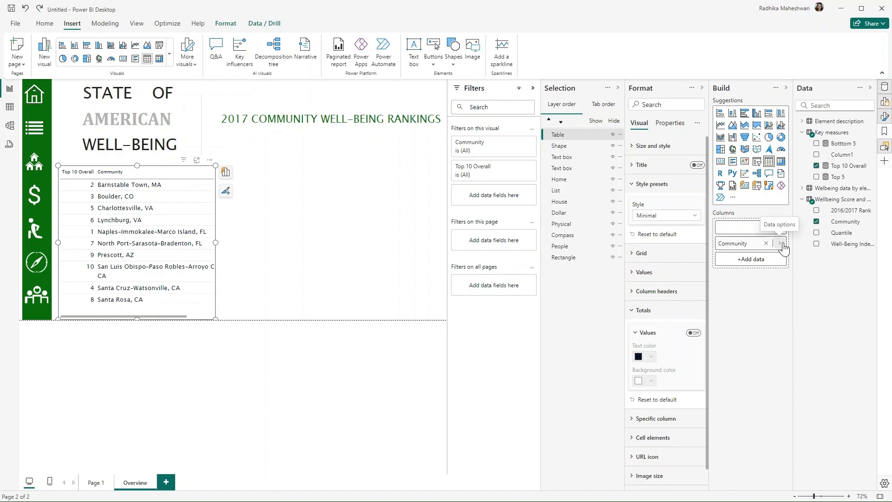
{"action": "type", "text": "Rank"}
{"action": "key", "text": "Return"}
Sort the table by Rank in ascending order and enlarge its column header text
{"action": "left_click", "coordinate": [68, 174]}
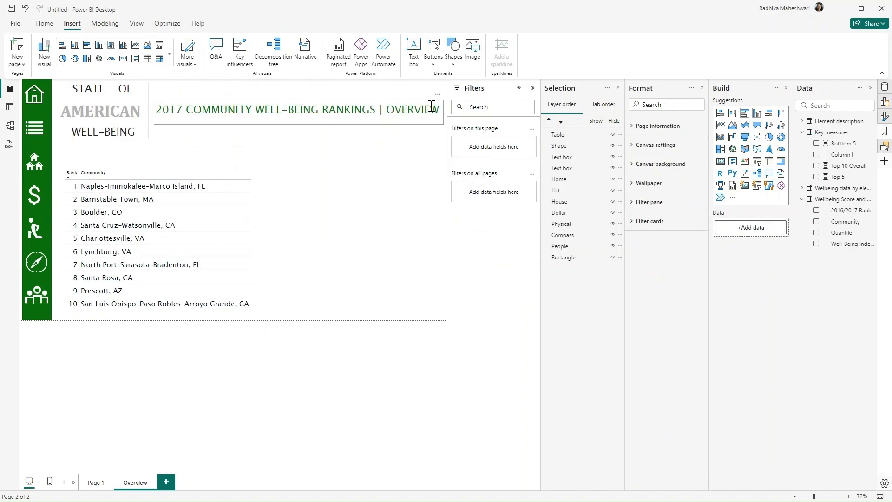
{"action": "left_click", "coordinate": [257, 209]}
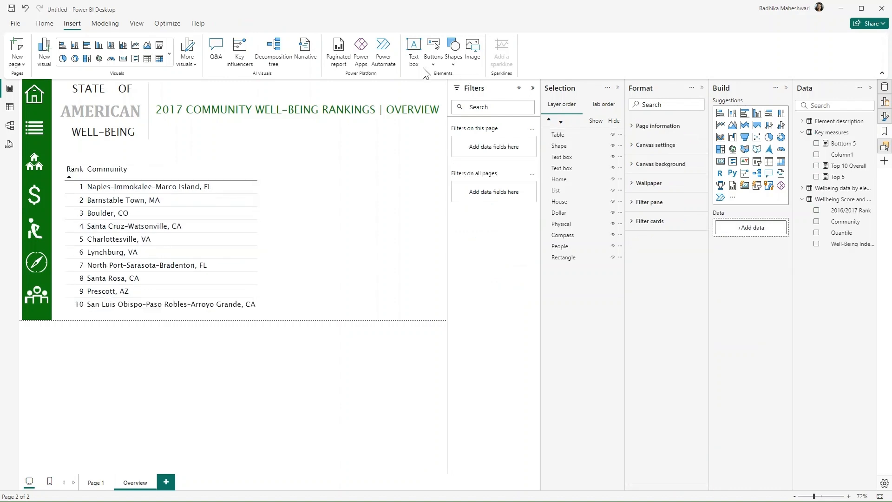
Insert a rectangle shape beside the table and turn off its border
{"action": "left_click", "coordinate": [454, 65]}
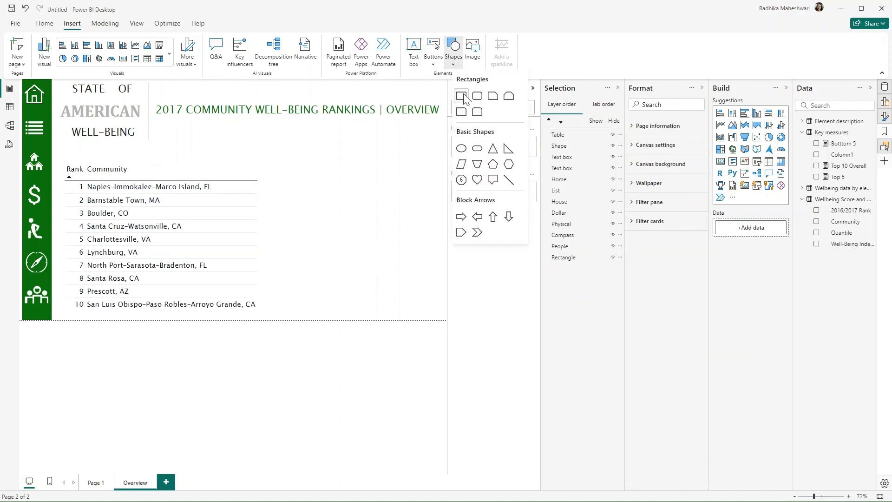
{"action": "left_click", "coordinate": [462, 96]}
{"action": "left_click", "coordinate": [642, 147]}
{"action": "left_click", "coordinate": [641, 146]}
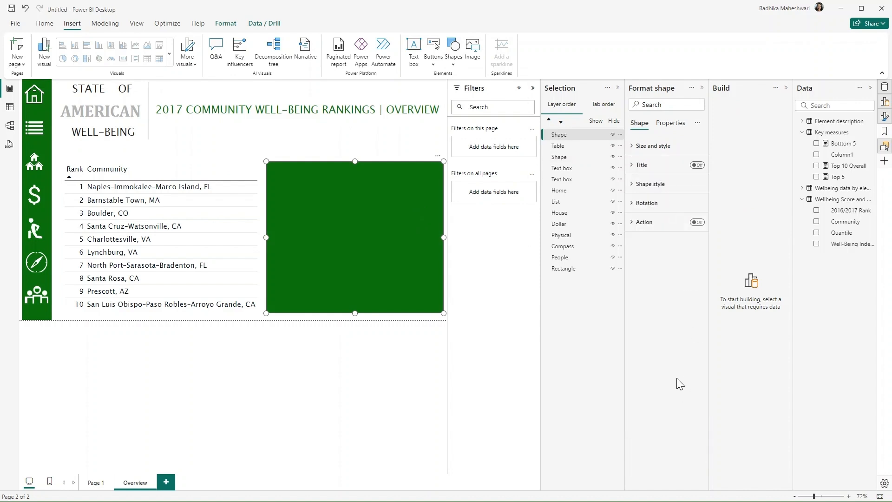
{"action": "left_click", "coordinate": [649, 184]}
{"action": "left_click", "coordinate": [694, 305]}
{"action": "left_click", "coordinate": [697, 306]}
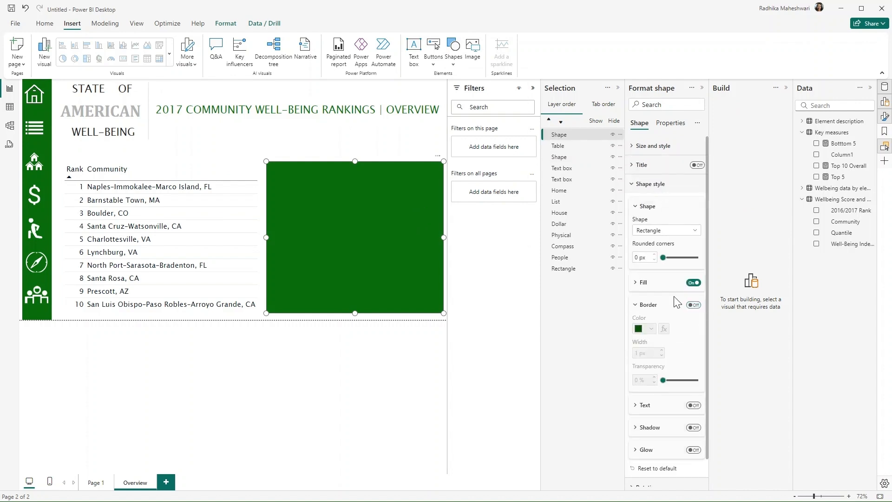
Set the new rectangle's fill to light gray with 80% transparency
{"action": "left_click", "coordinate": [676, 283]}
{"action": "left_click", "coordinate": [656, 309]}
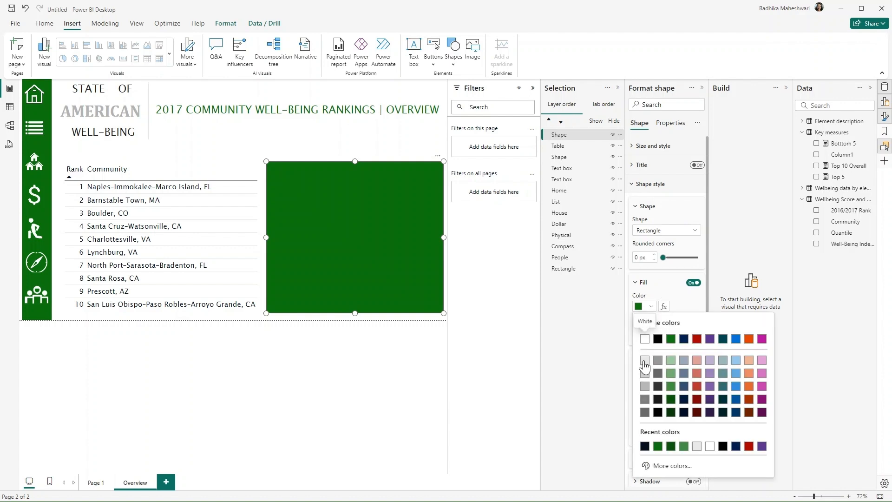
{"action": "left_click", "coordinate": [644, 366]}
{"action": "left_click_drag", "start_coordinate": [661, 334], "coordinate": [679, 334]}
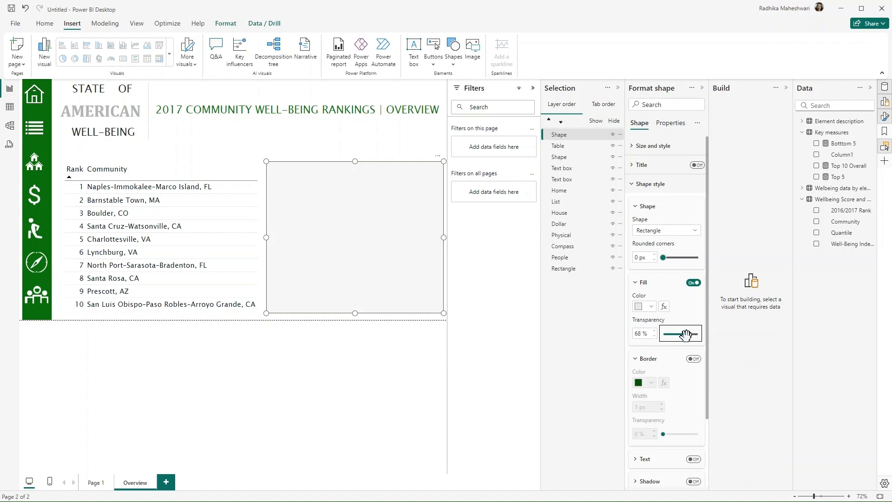
{"action": "double_click", "coordinate": [641, 333]}
{"action": "type", "text": "80"}
Place the gray rectangle over the table, resize it to about 649 wide by 471 high and send it to the back
{"action": "left_click_drag", "start_coordinate": [298, 187], "coordinate": [93, 183]}
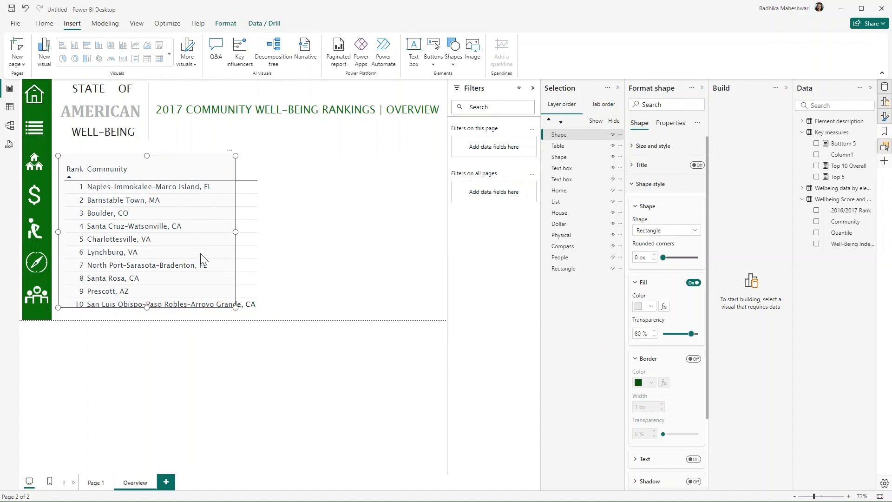
{"action": "left_click_drag", "start_coordinate": [236, 308], "coordinate": [255, 314]}
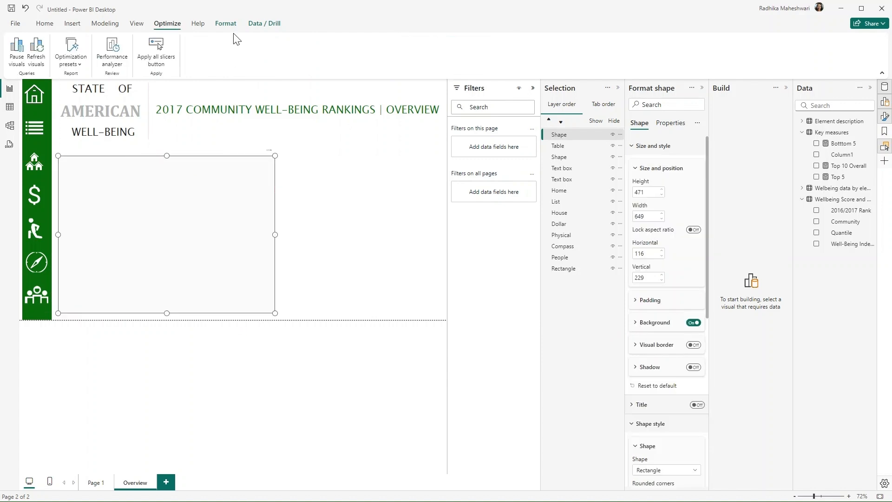
{"action": "left_click", "coordinate": [226, 25]}
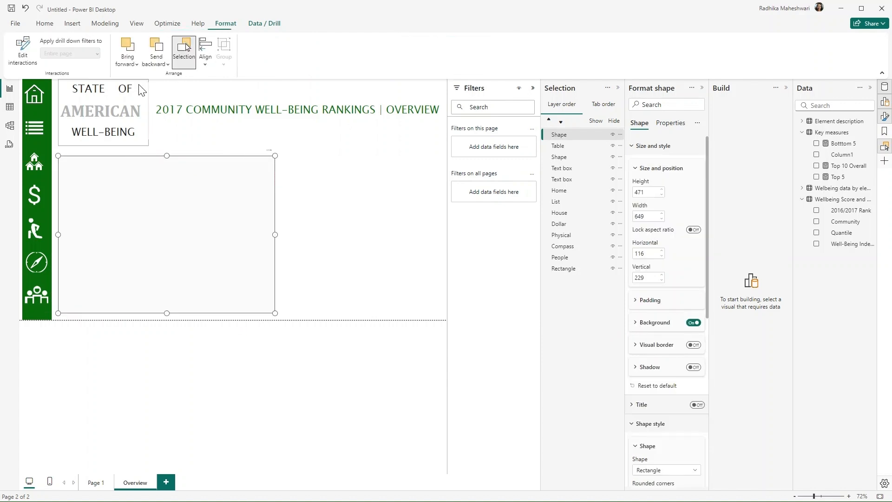
{"action": "left_click", "coordinate": [192, 95]}
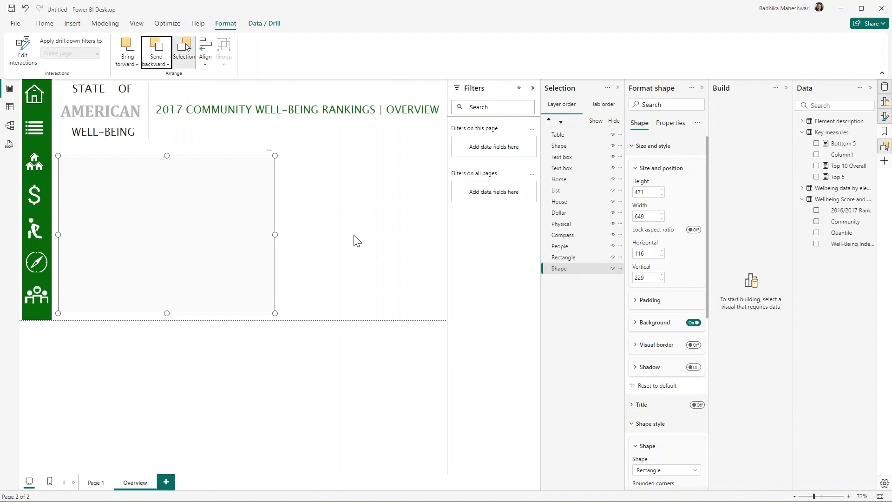
{"action": "left_click", "coordinate": [355, 241]}
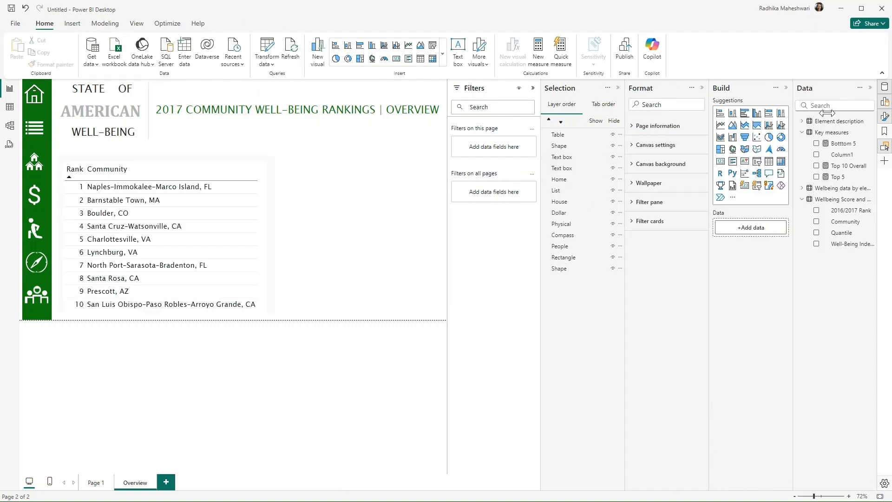
Set the Overview page canvas to a custom size 800 px high and 1350 px wide
{"action": "left_click", "coordinate": [655, 145]}
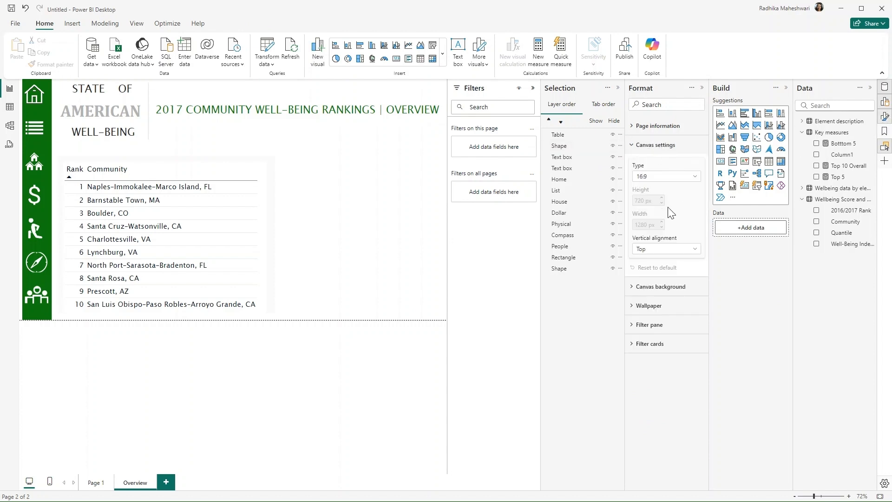
{"action": "left_click", "coordinate": [667, 177]}
{"action": "left_click", "coordinate": [658, 232]}
{"action": "left_click_drag", "start_coordinate": [645, 200], "coordinate": [625, 201]}
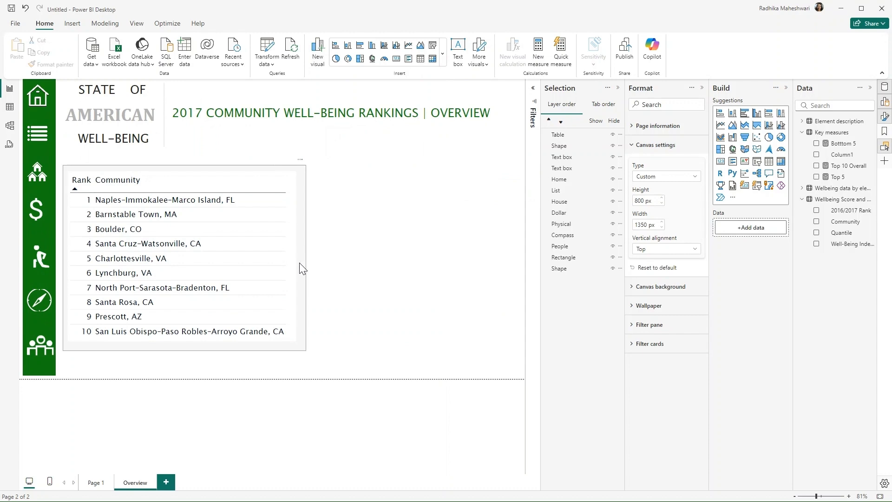
Place a narrower copy of the gray rectangle beside the table and put a new text box over it
{"action": "left_click", "coordinate": [300, 264]}
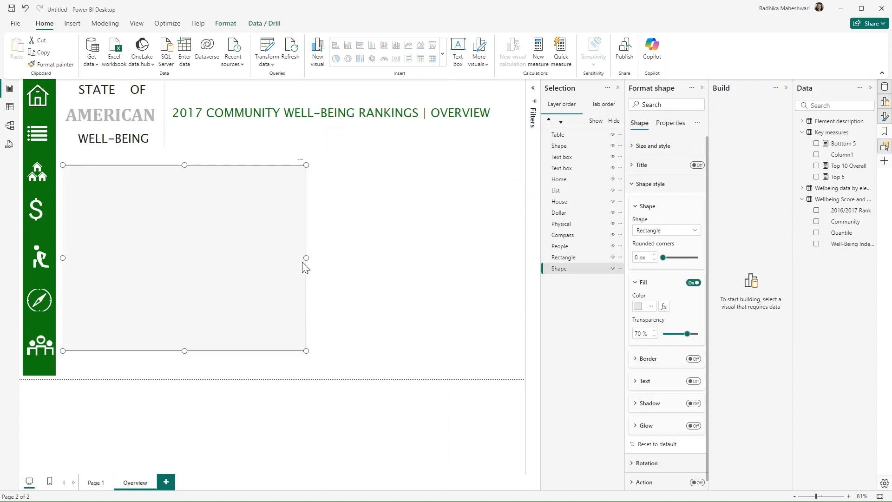
{"action": "key", "text": "ctrl+c"}
{"action": "key", "text": "ctrl+v"}
{"action": "left_click_drag", "start_coordinate": [236, 233], "coordinate": [441, 222]}
{"action": "left_click_drag", "start_coordinate": [278, 258], "coordinate": [313, 260]}
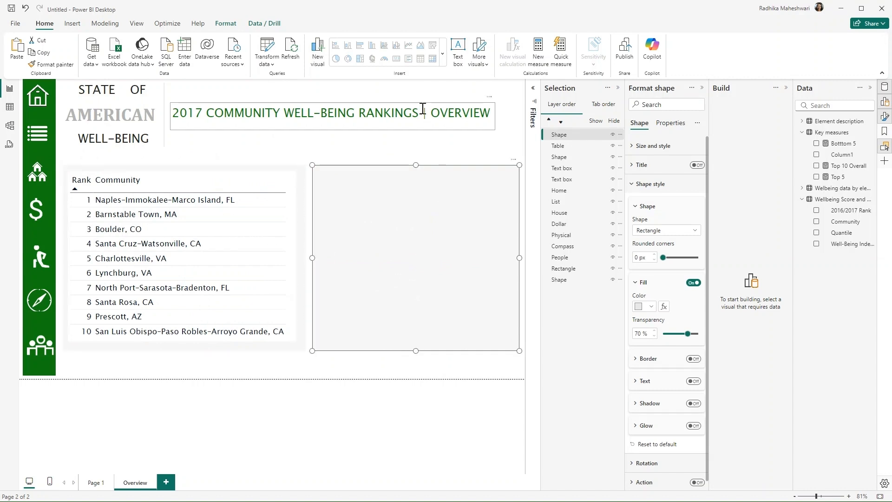
{"action": "left_click", "coordinate": [464, 54]}
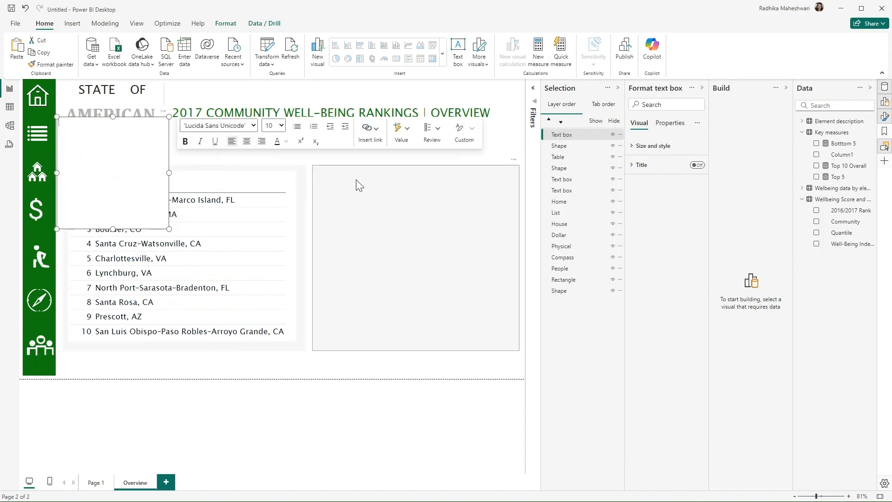
{"action": "left_click_drag", "start_coordinate": [166, 119], "coordinate": [428, 167]}
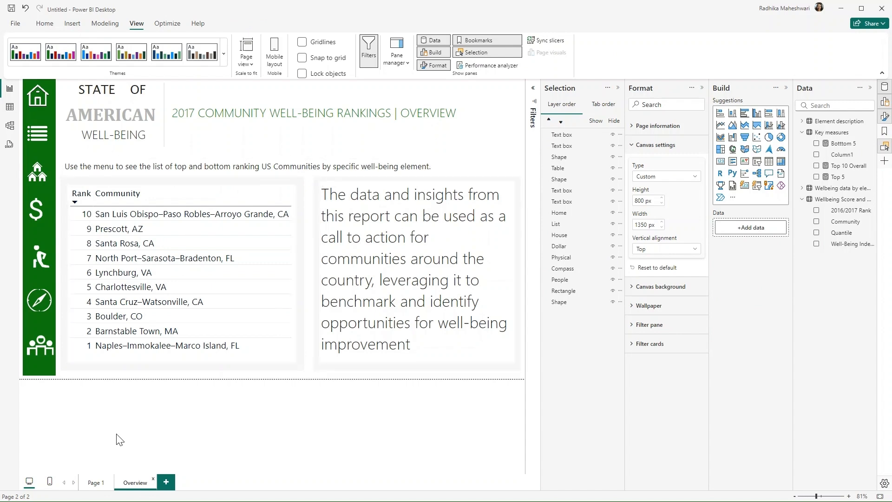
On Page 1, give the List icon a page navigation action with Overview as the destination and follow it
{"action": "left_click", "coordinate": [95, 483]}
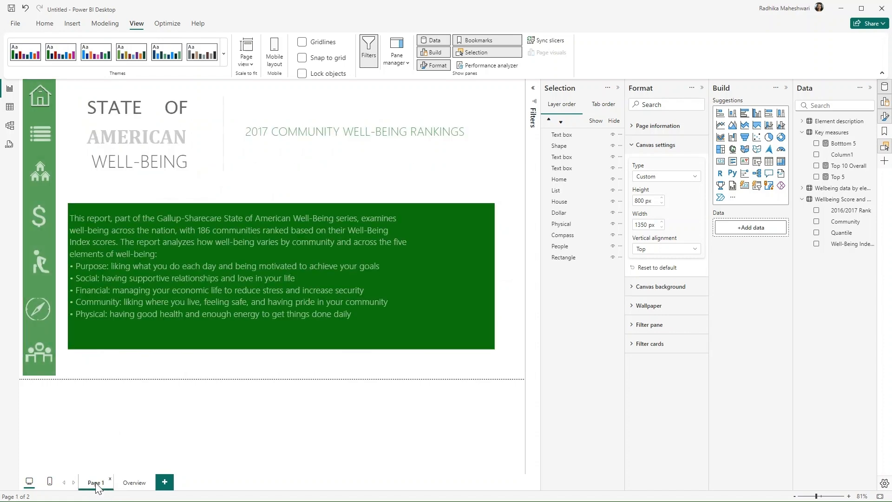
{"action": "left_click", "coordinate": [42, 133]}
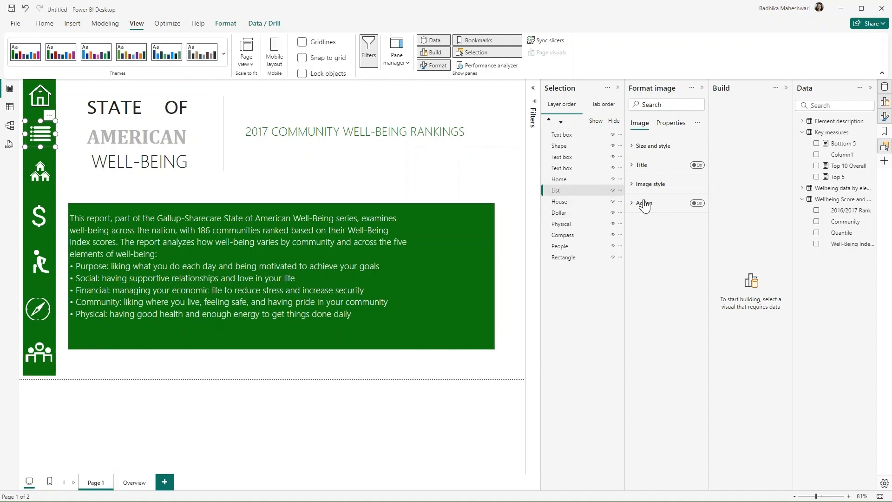
{"action": "left_click", "coordinate": [697, 203]}
{"action": "left_click", "coordinate": [649, 204]}
{"action": "left_click", "coordinate": [670, 251]}
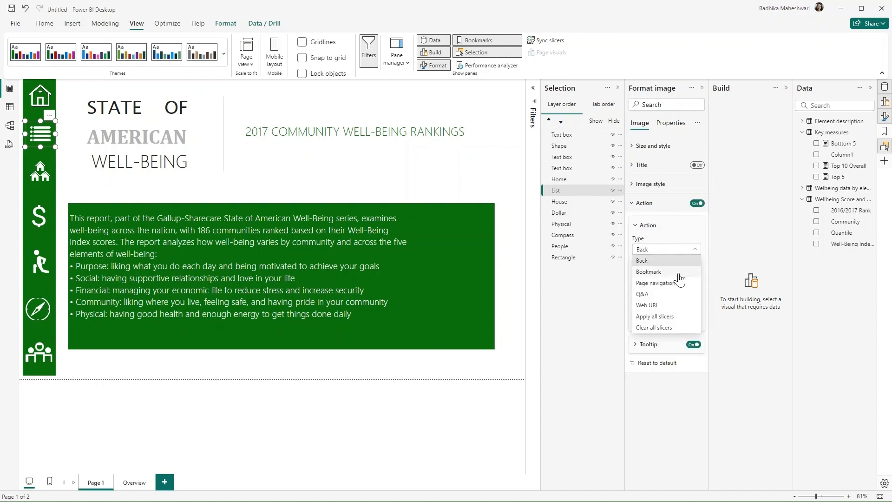
{"action": "left_click", "coordinate": [673, 292]}
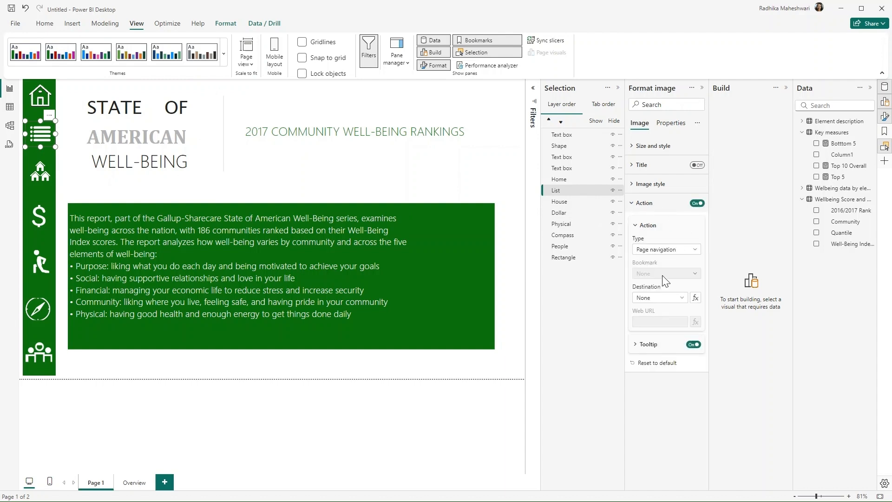
{"action": "left_click", "coordinate": [667, 301]}
{"action": "left_click", "coordinate": [671, 323]}
{"action": "left_click", "coordinate": [42, 134], "text": "ctrl"}
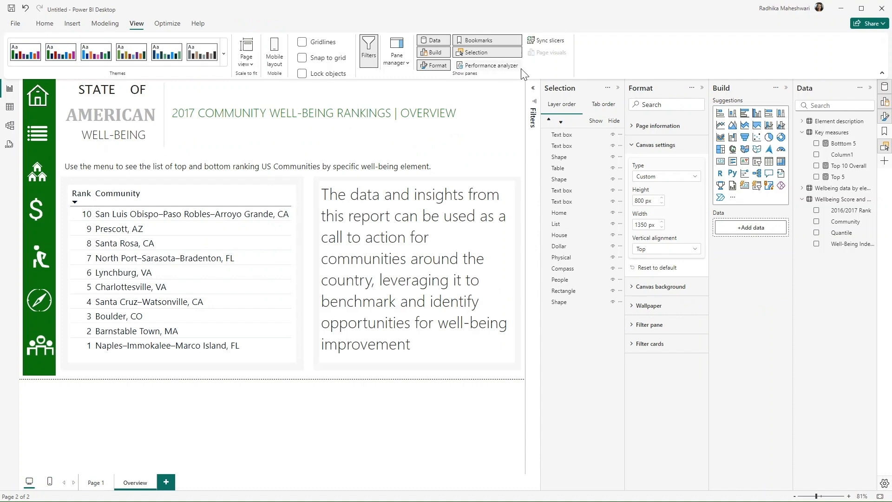
Duplicate the Overview page and rename the copy Community
{"action": "left_click", "coordinate": [617, 88]}
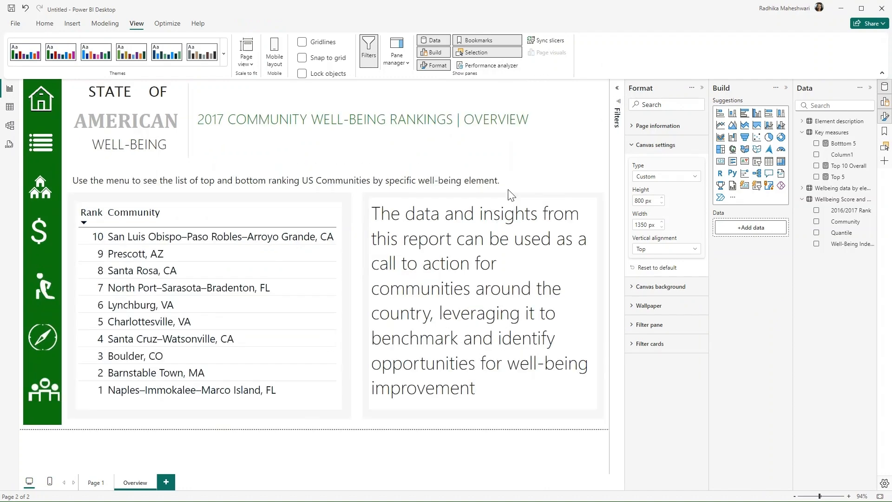
{"action": "right_click", "coordinate": [141, 486]}
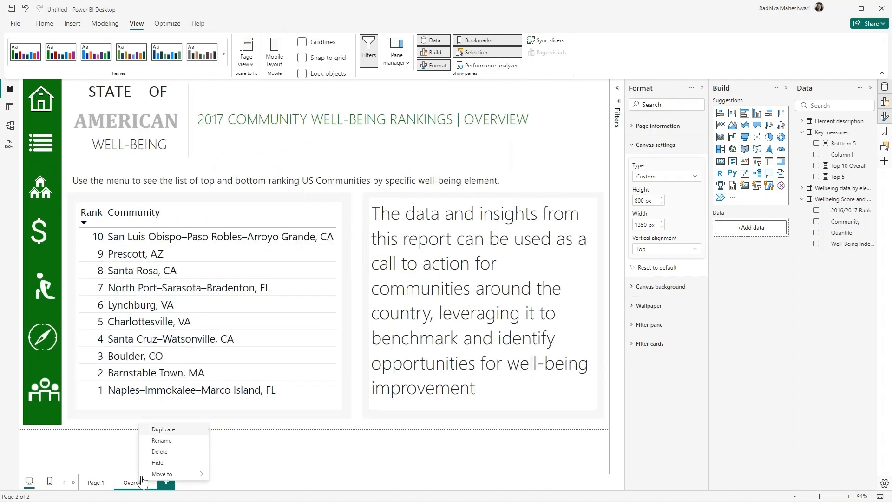
{"action": "left_click", "coordinate": [170, 433]}
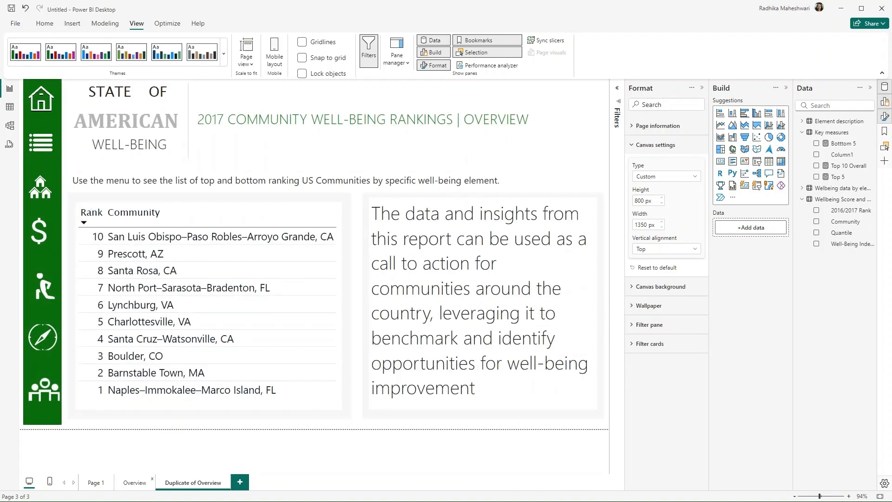
{"action": "double_click", "coordinate": [199, 483]}
{"action": "type", "text": "Community"}
{"action": "key", "text": "Return"}
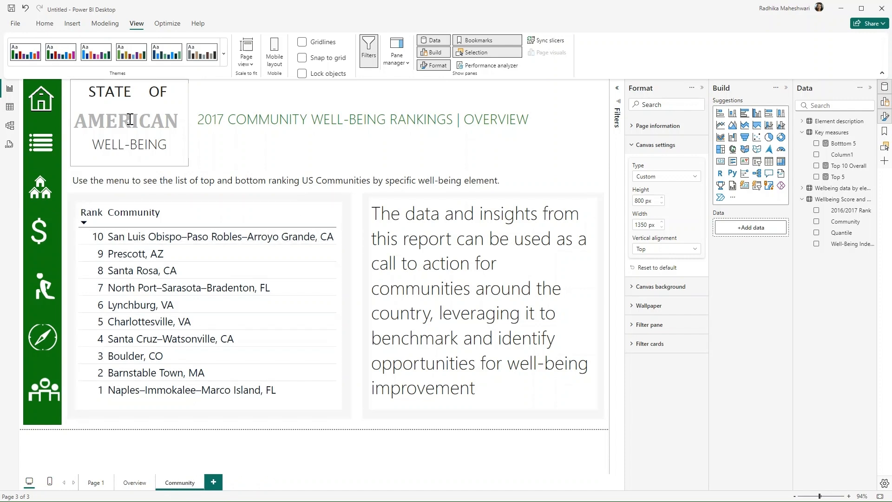
Remove the report heading, page title, vertical divider line and menu instruction text from the Community page
{"action": "left_click", "coordinate": [137, 127]}
{"action": "left_click", "coordinate": [183, 175]}
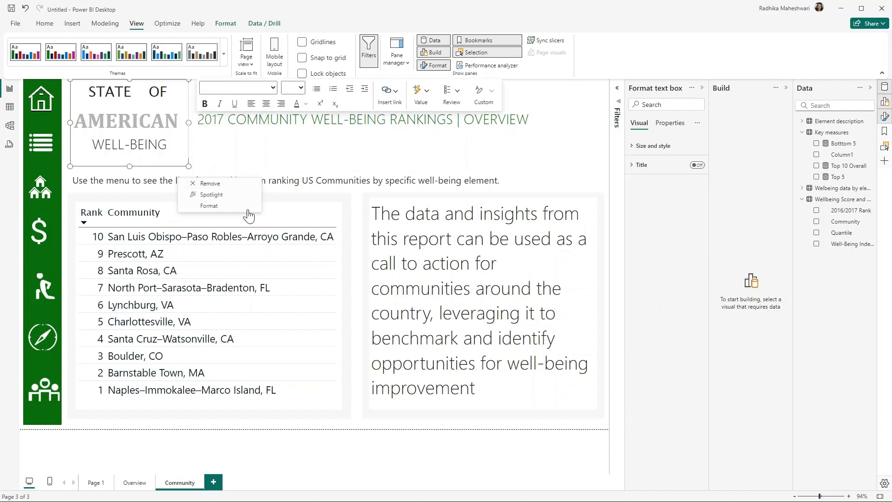
{"action": "left_click", "coordinate": [210, 184]}
{"action": "left_click", "coordinate": [568, 101]}
{"action": "left_click", "coordinate": [600, 115]}
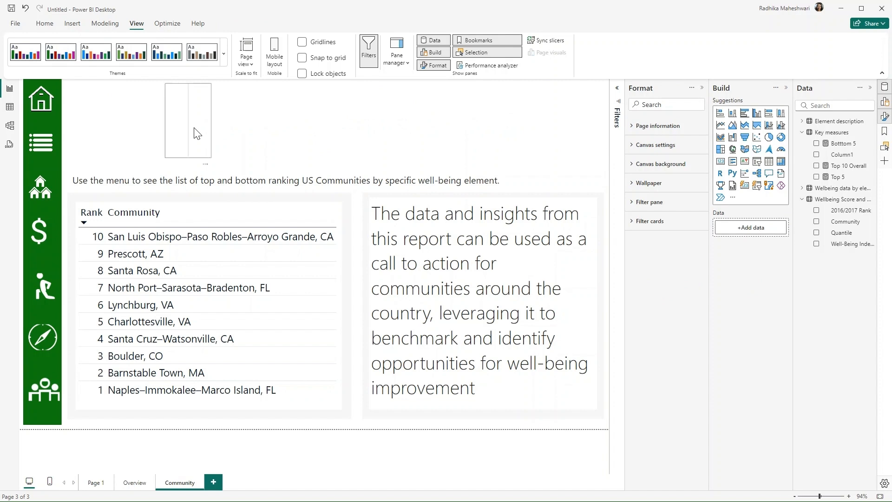
{"action": "left_click", "coordinate": [177, 136]}
{"action": "left_click", "coordinate": [210, 174]}
{"action": "left_click", "coordinate": [284, 176]}
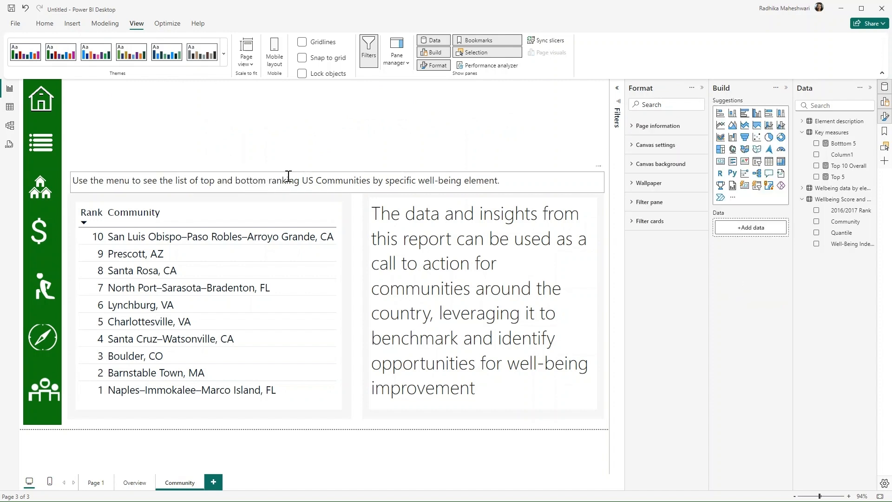
{"action": "left_click", "coordinate": [599, 167]}
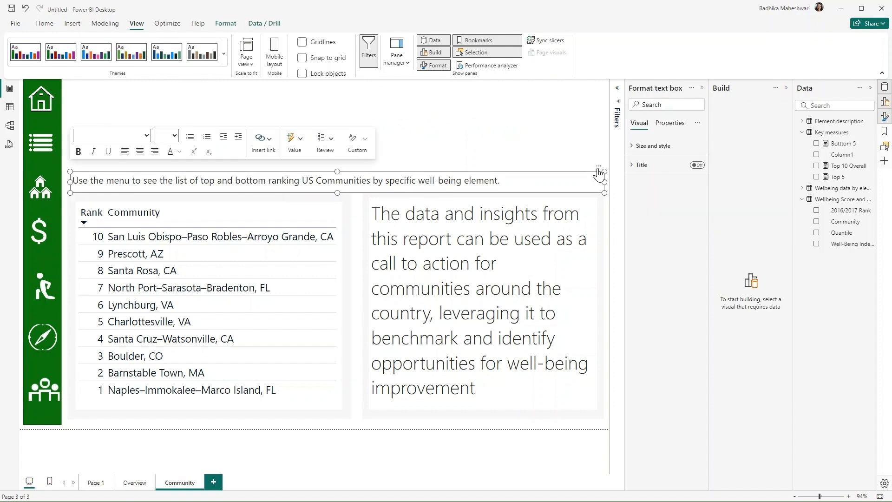
{"action": "left_click", "coordinate": [625, 177]}
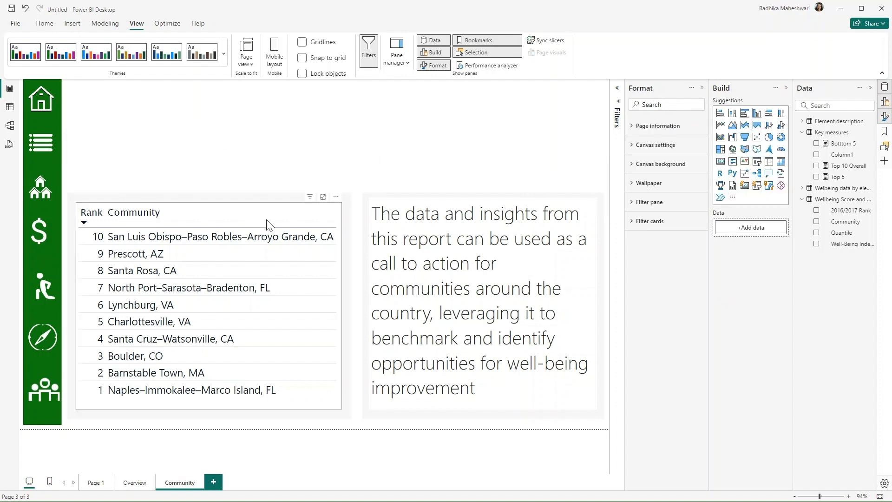
Narrow the gray rectangle behind the table and widen the one behind the insights text toward it
{"action": "left_click", "coordinate": [348, 296]}
{"action": "mouse_move", "coordinate": [351, 306]}
{"action": "left_mouse_down"}
{"action": "mouse_move", "coordinate": [329, 308]}
{"action": "mouse_move", "coordinate": [351, 314]}
{"action": "left_mouse_up"}
{"action": "left_click", "coordinate": [365, 306]}
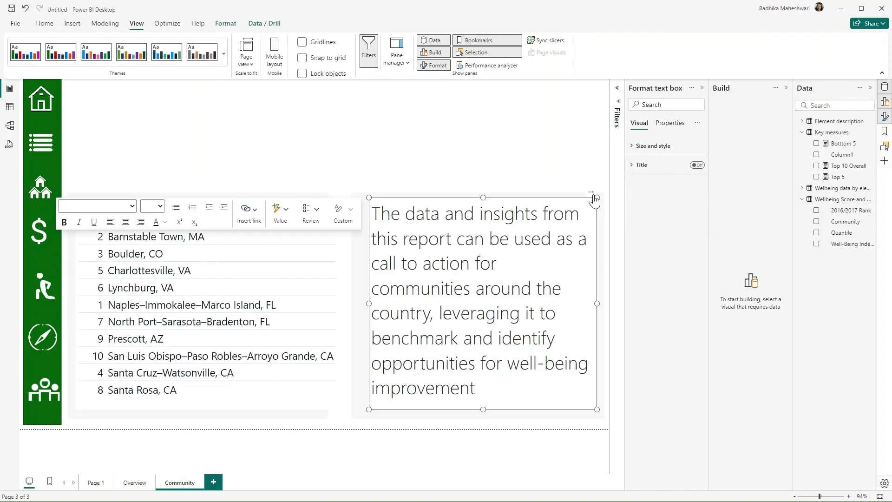
Remove the data and insights text box and fit the table inside its narrowed gray rectangle
{"action": "left_click", "coordinate": [591, 191]}
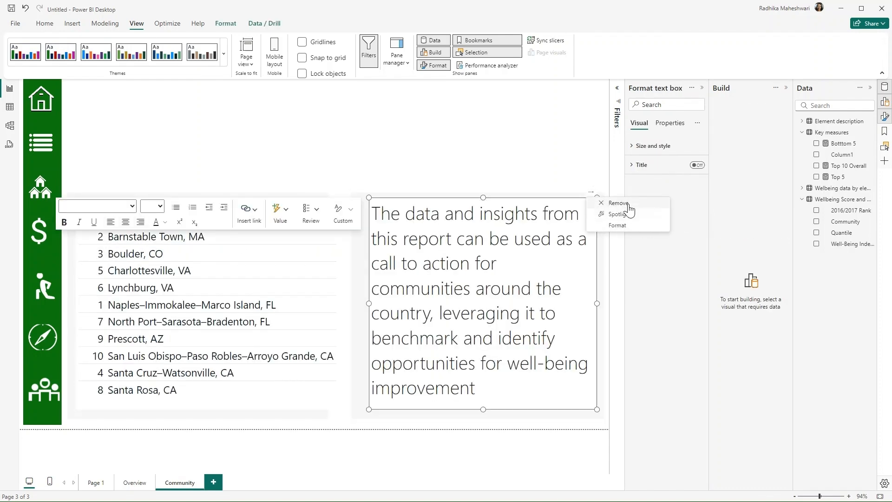
{"action": "left_click", "coordinate": [623, 205]}
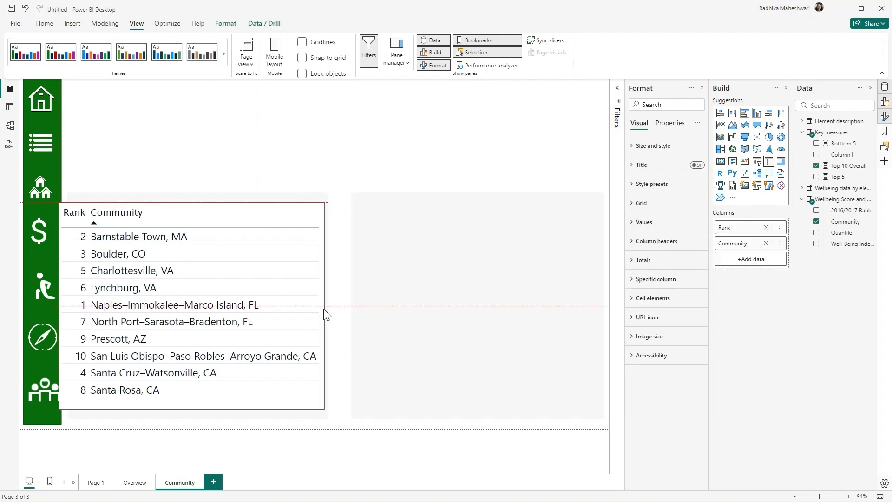
{"action": "left_click_drag", "start_coordinate": [325, 309], "coordinate": [322, 309]}
{"action": "left_click_drag", "start_coordinate": [56, 309], "coordinate": [79, 321]}
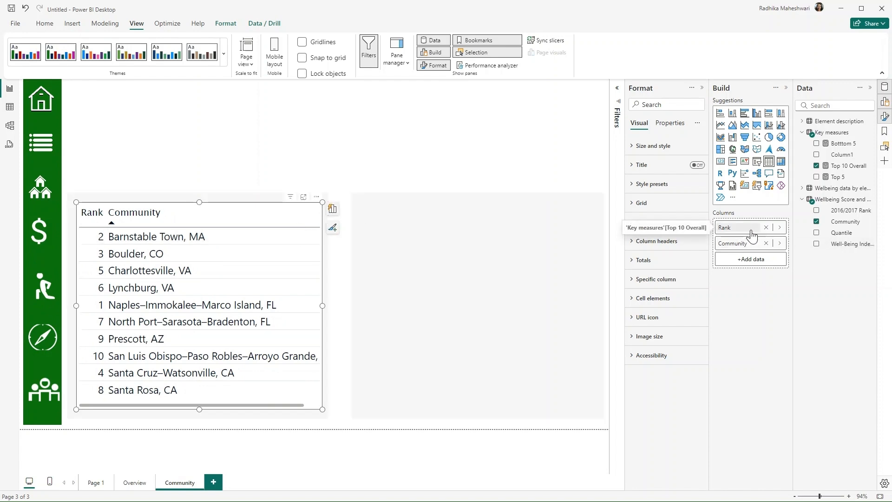
Replace the table's columns with the Top 5 measure and Community, sorted by Top 5 in descending order
{"action": "left_click", "coordinate": [766, 227]}
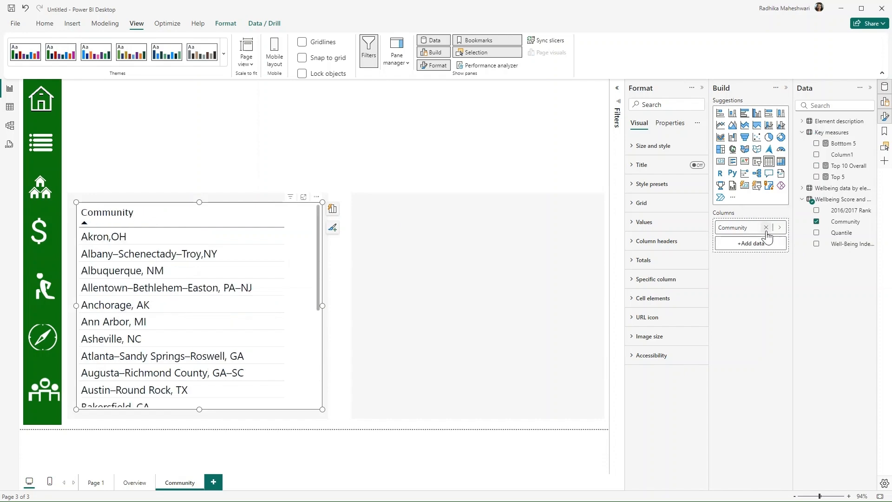
{"action": "left_click", "coordinate": [766, 227]}
{"action": "left_click", "coordinate": [817, 177]}
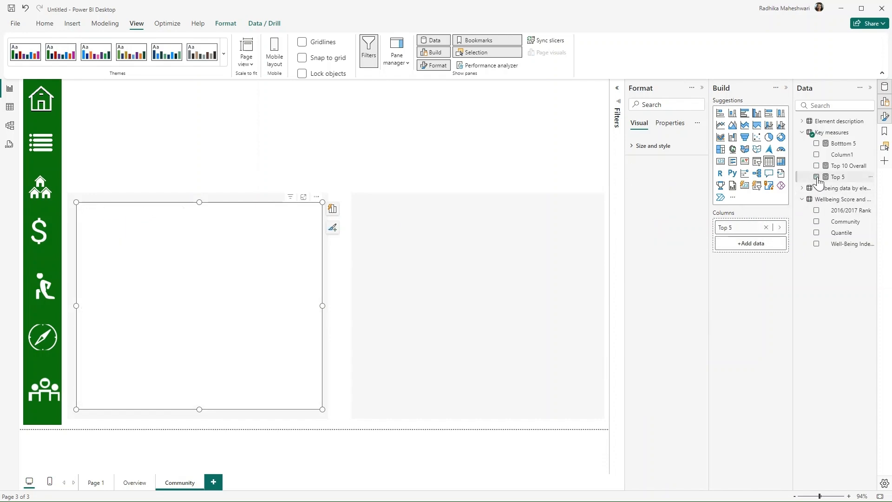
{"action": "left_click", "coordinate": [817, 223]}
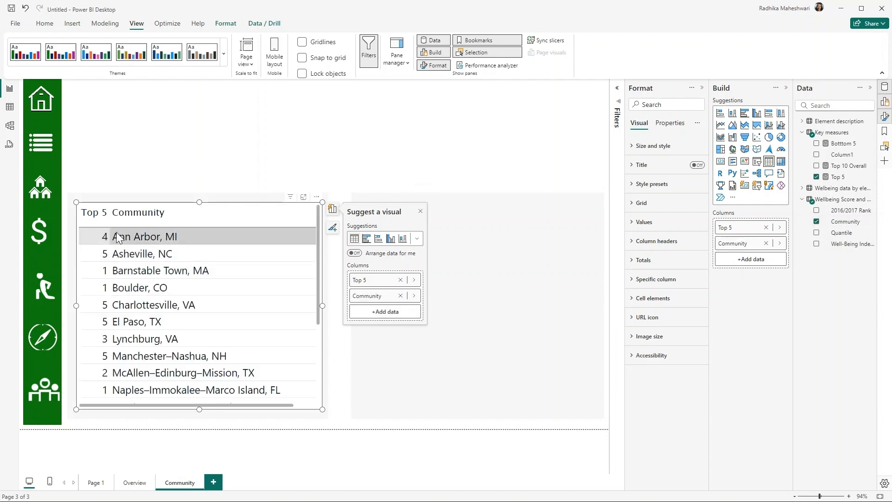
{"action": "left_click", "coordinate": [93, 213]}
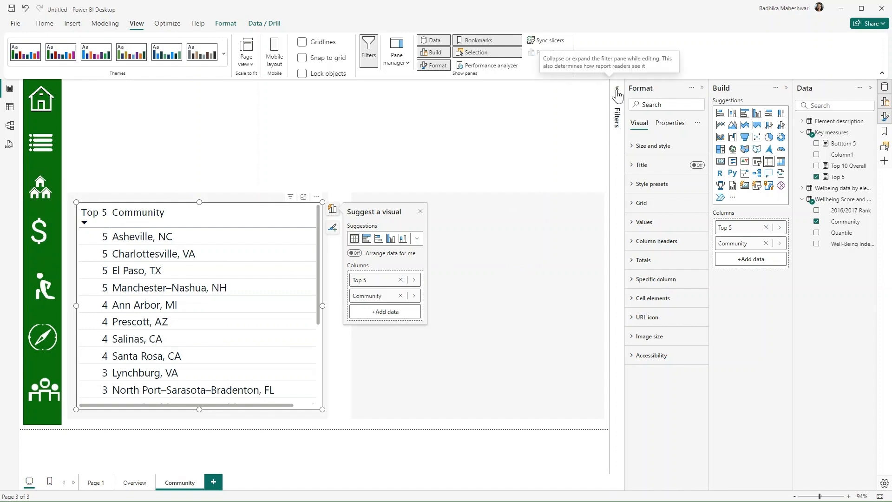
Add the Element field from Element description as a page filter limited to Community
{"action": "left_click", "coordinate": [616, 110]}
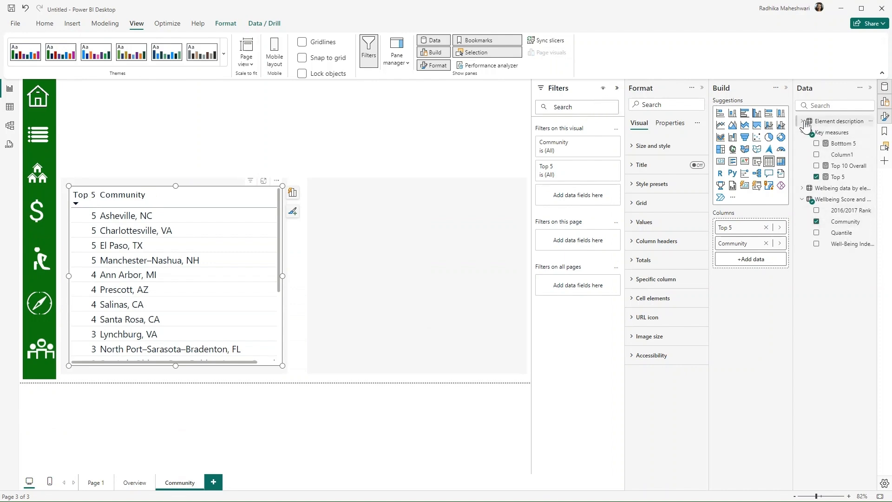
{"action": "left_click", "coordinate": [804, 121]}
{"action": "left_click_drag", "start_coordinate": [840, 150], "coordinate": [584, 249]}
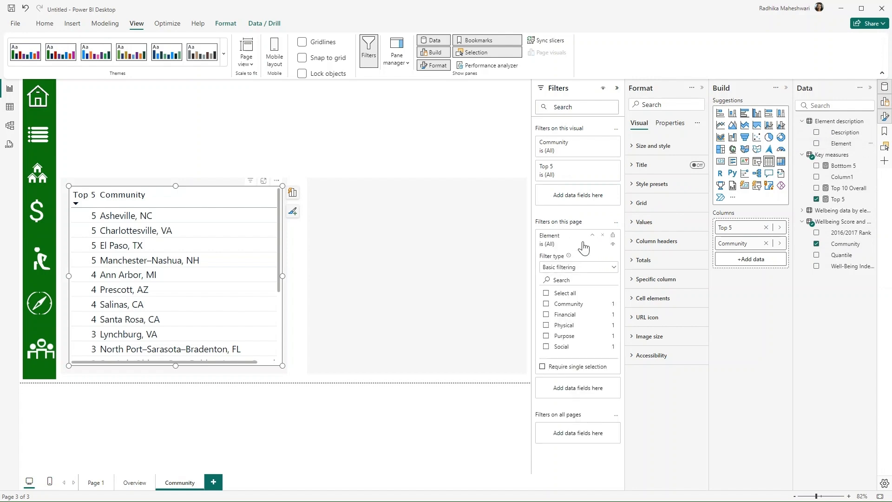
{"action": "left_click", "coordinate": [546, 305]}
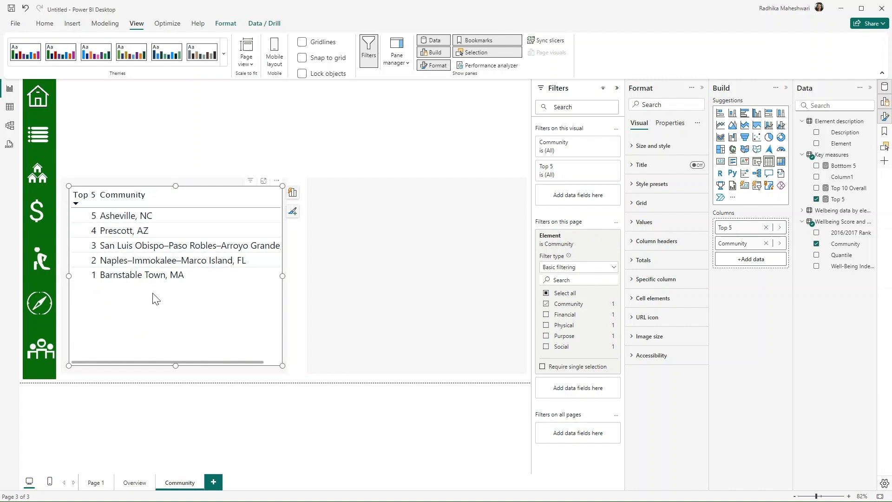
Copy the Top 5 table and place the copy over the second gray rectangle
{"action": "scroll", "coordinate": [231, 272], "scroll_direction": "right", "scroll_amount": 1}
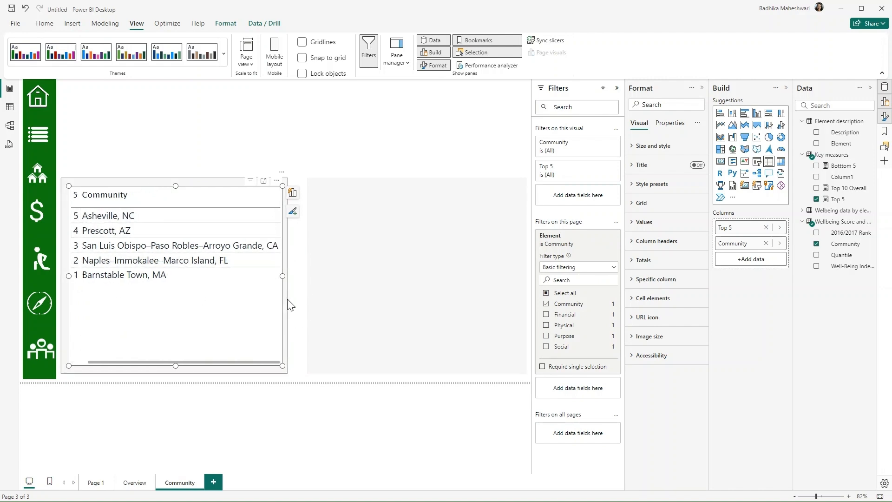
{"action": "left_click", "coordinate": [276, 181]}
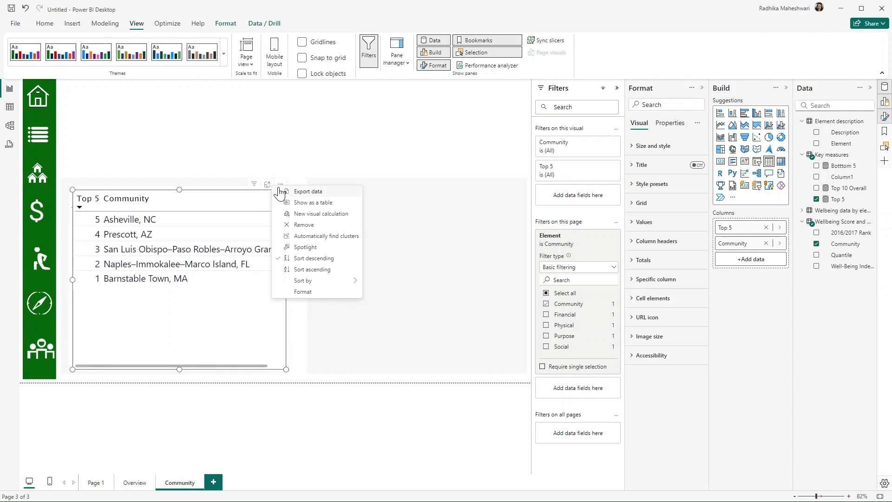
{"action": "left_click", "coordinate": [229, 194]}
{"action": "left_click_drag", "start_coordinate": [281, 184], "coordinate": [520, 183]}
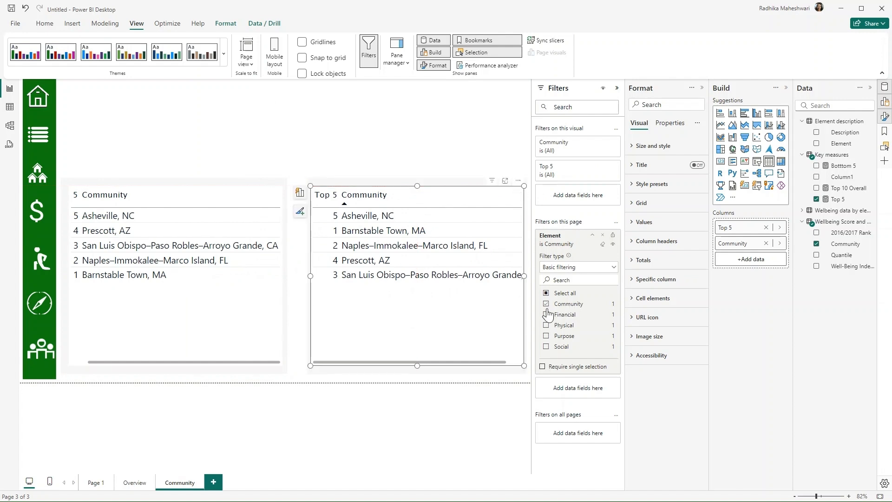
Replace Top 5 in the copied table with the Botttom 5 measure, ordered before Community
{"action": "left_click", "coordinate": [766, 228]}
{"action": "left_click", "coordinate": [816, 165]}
{"action": "left_click_drag", "start_coordinate": [733, 243], "coordinate": [745, 223]}
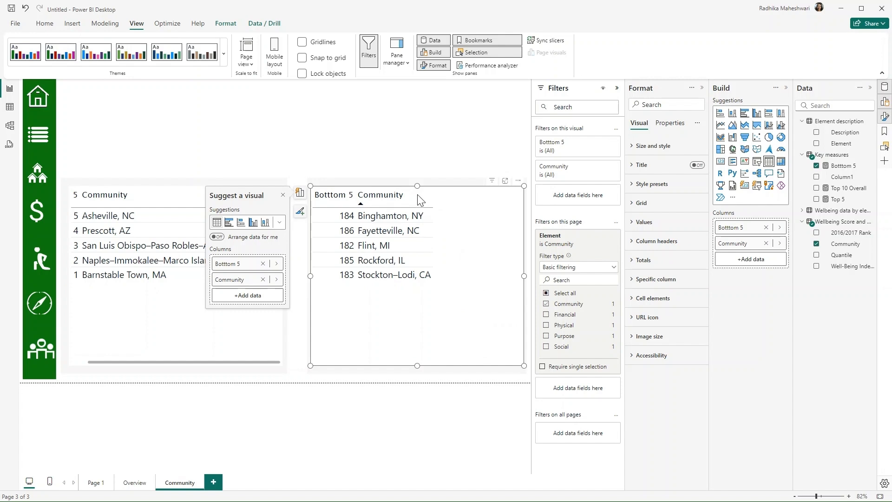
Sort the bottom-communities table by Botttom 5 in ascending order
{"action": "left_click", "coordinate": [331, 203]}
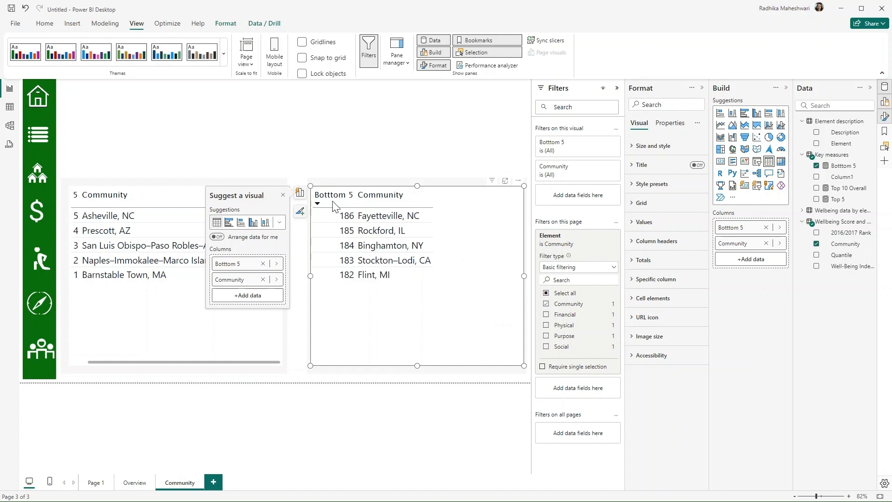
{"action": "left_click", "coordinate": [333, 205]}
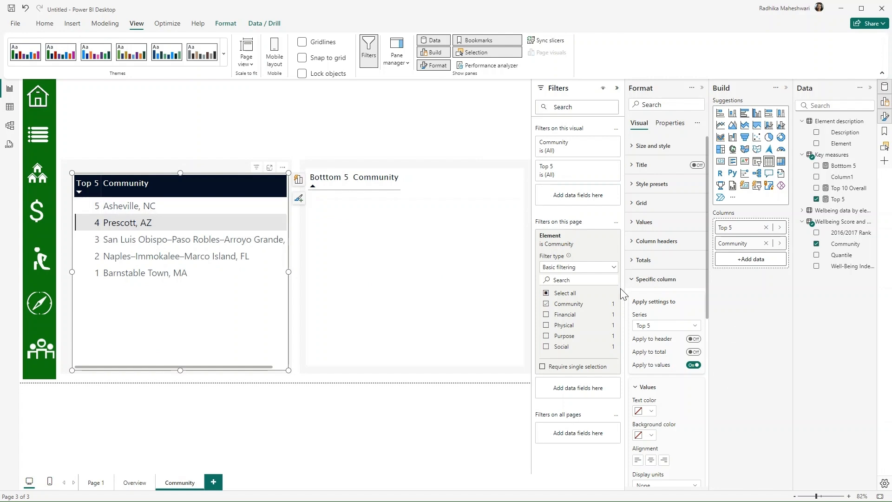
Set the row padding in the Top 5 table's grid options to 20
{"action": "left_click", "coordinate": [644, 207]}
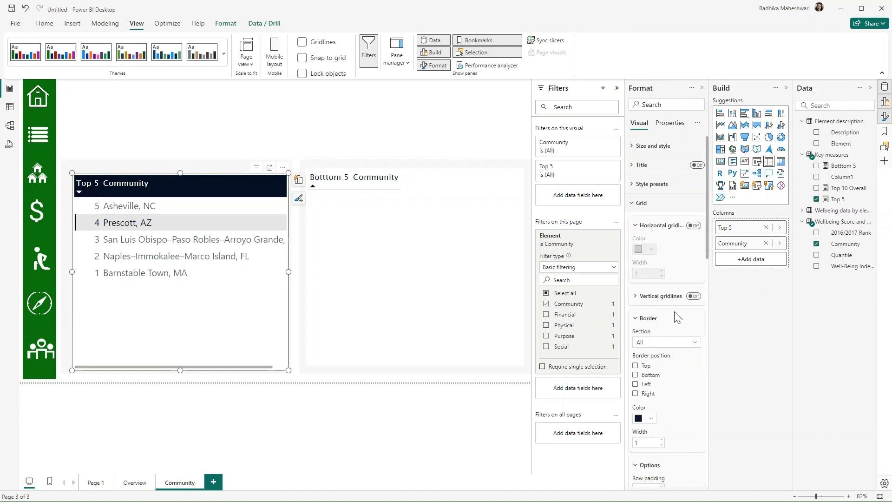
{"action": "scroll", "coordinate": [678, 317], "scroll_direction": "down", "scroll_amount": 3}
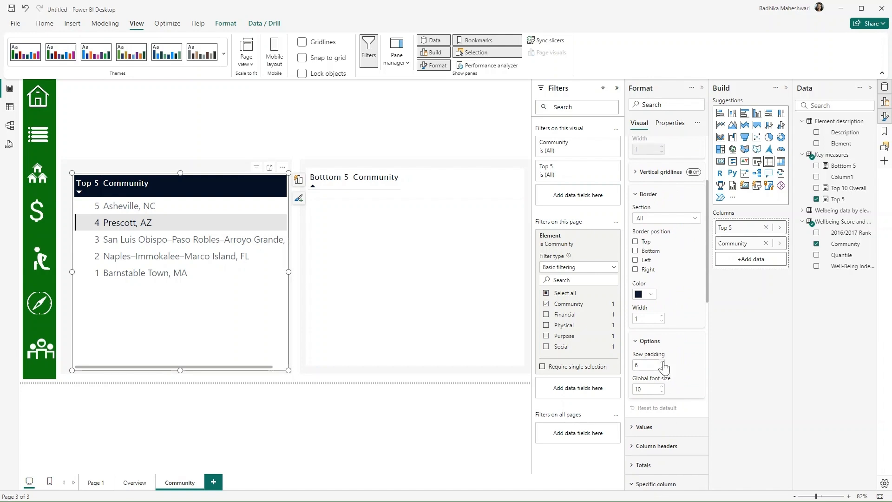
{"action": "left_click", "coordinate": [662, 362]}
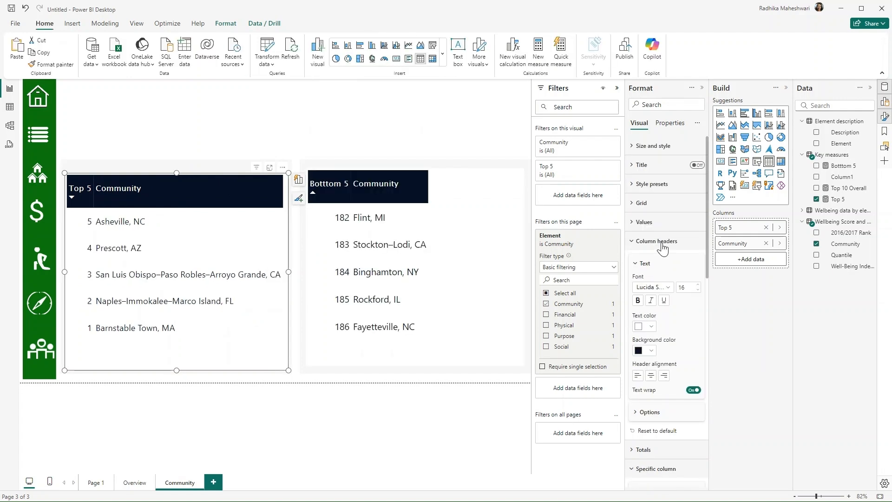
Give the Top 5 table's column headers a white background and black text
{"action": "left_click", "coordinate": [649, 352]}
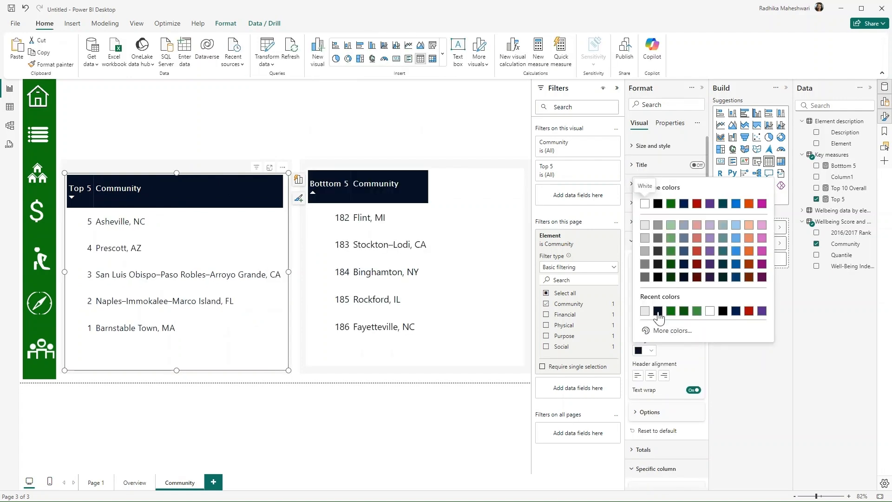
{"action": "left_click", "coordinate": [644, 208]}
{"action": "left_click", "coordinate": [646, 327]}
{"action": "left_click", "coordinate": [658, 357]}
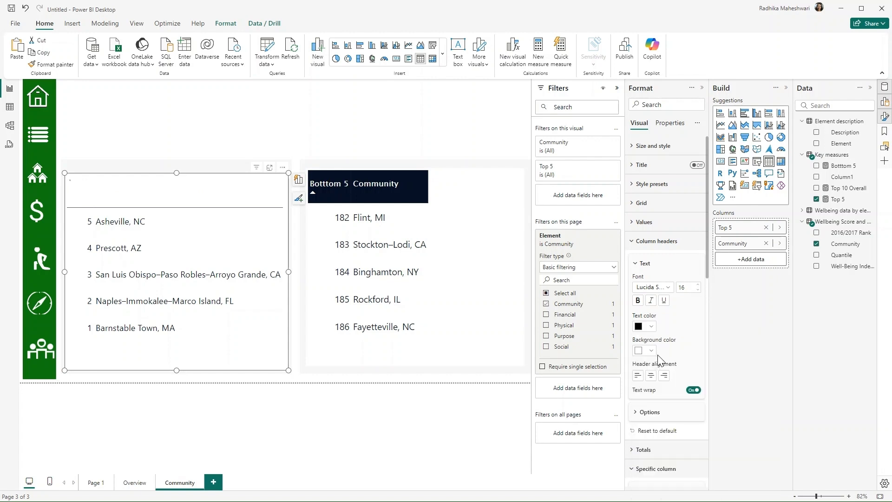
Set the grid border color of both the Botttom 5 and Top 5 tables to white
{"action": "left_click", "coordinate": [637, 205]}
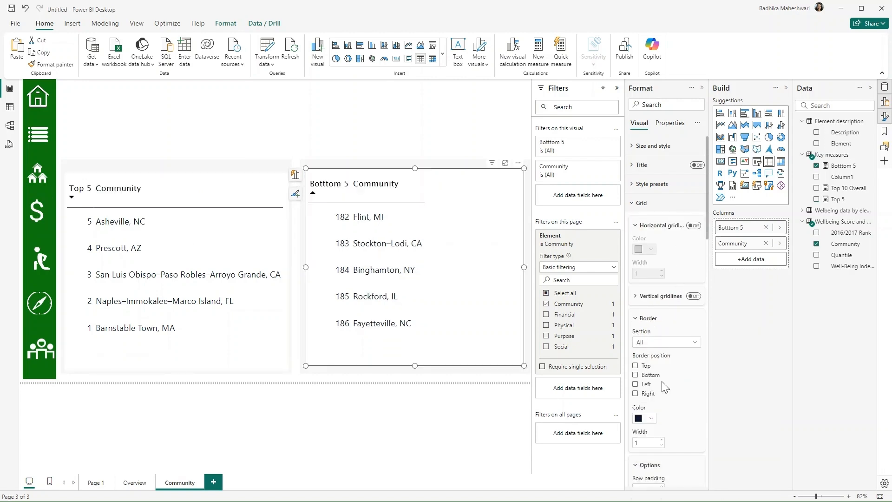
{"action": "scroll", "coordinate": [669, 355], "scroll_direction": "down", "scroll_amount": 3}
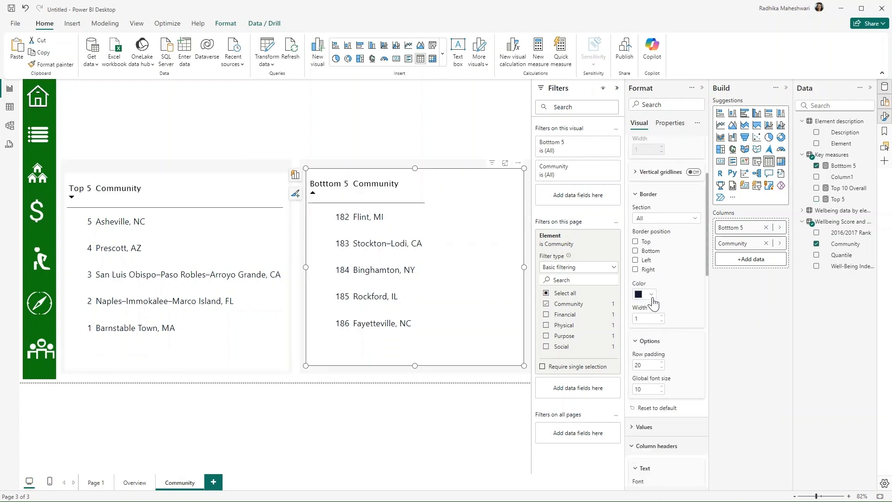
{"action": "left_click", "coordinate": [652, 297]}
{"action": "left_click", "coordinate": [642, 328]}
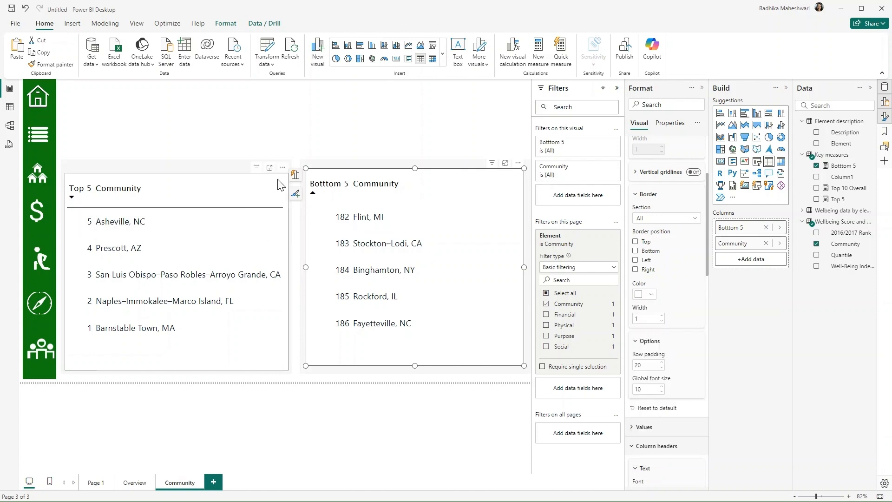
{"action": "left_click", "coordinate": [277, 360]}
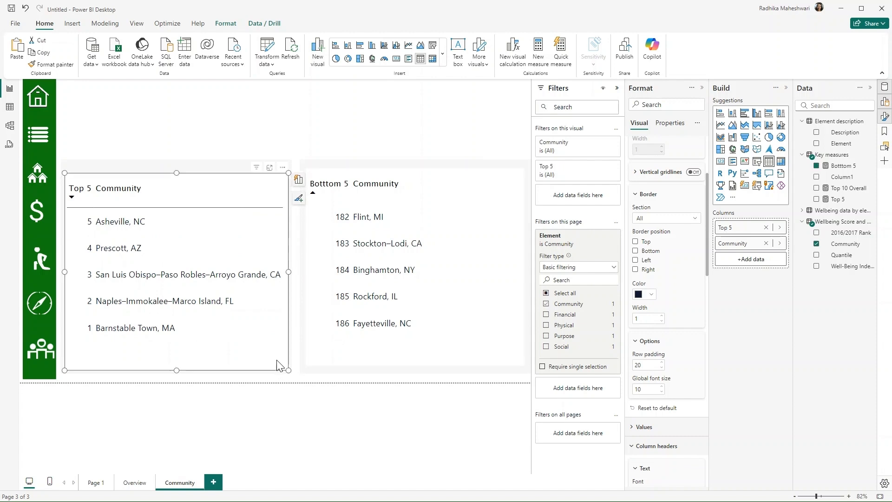
{"action": "left_click", "coordinate": [651, 295]}
{"action": "left_click", "coordinate": [642, 329]}
{"action": "left_click", "coordinate": [300, 386]}
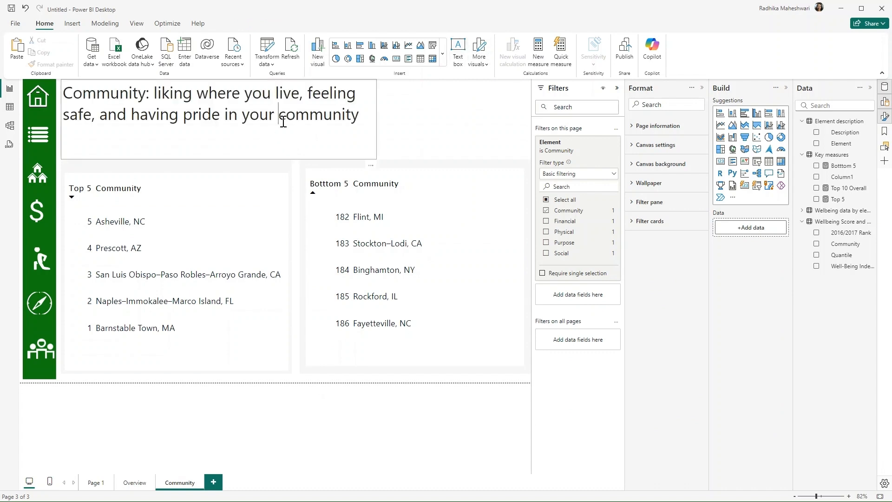
Insert a rectangle shape about 1221 wide and 211 high across the header area above the two tables
{"action": "left_click", "coordinate": [283, 121]}
{"action": "key", "text": "Escape"}
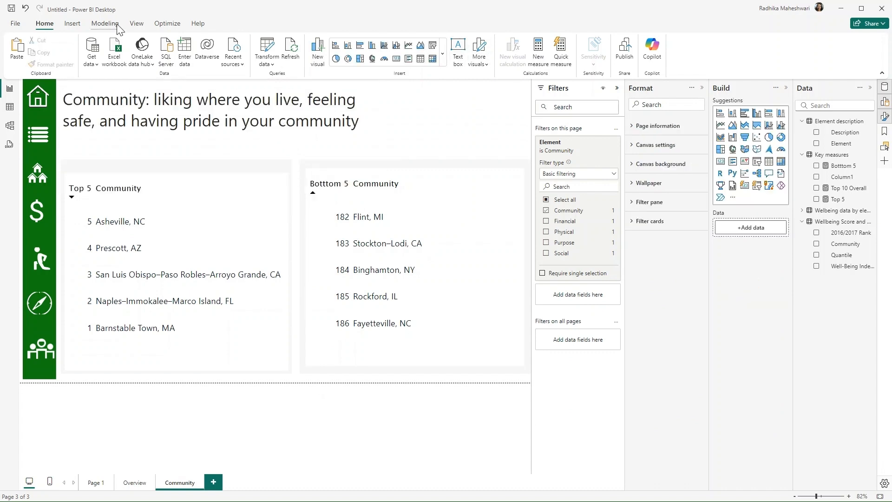
{"action": "left_click", "coordinate": [72, 23]}
{"action": "left_click", "coordinate": [454, 55]}
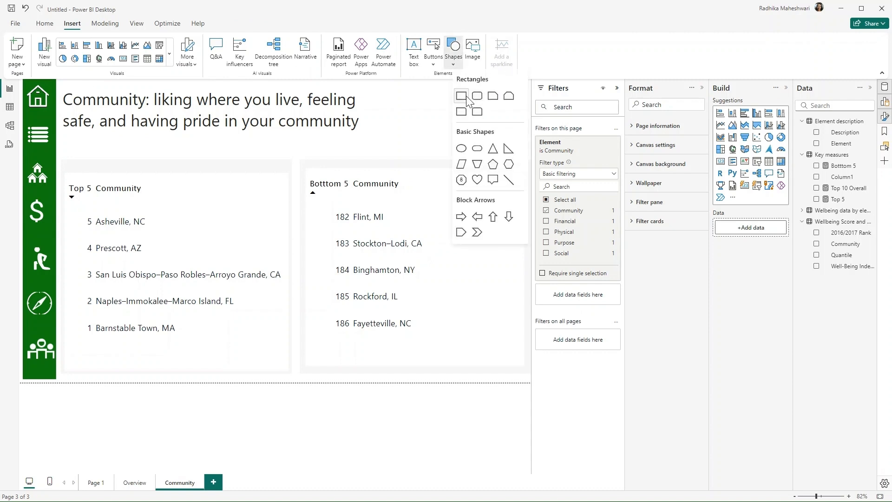
{"action": "left_click", "coordinate": [460, 98]}
{"action": "left_click_drag", "start_coordinate": [376, 119], "coordinate": [61, 123]}
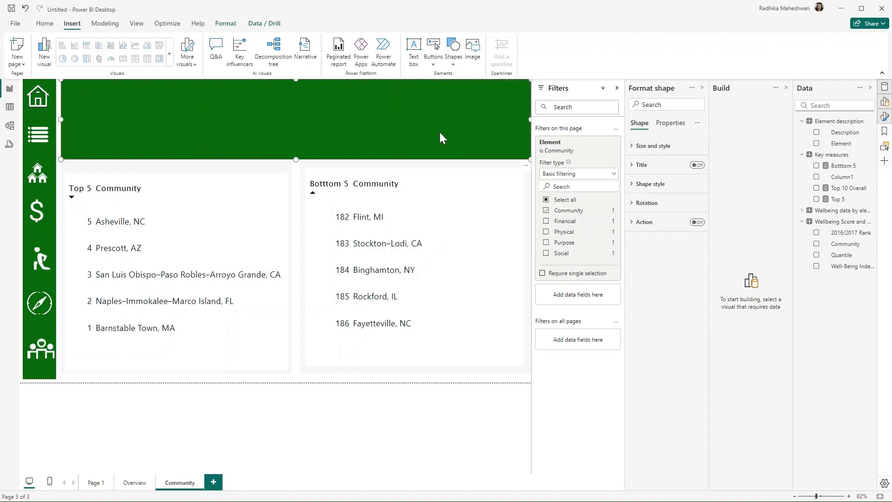
{"action": "left_click_drag", "start_coordinate": [530, 120], "coordinate": [527, 130]}
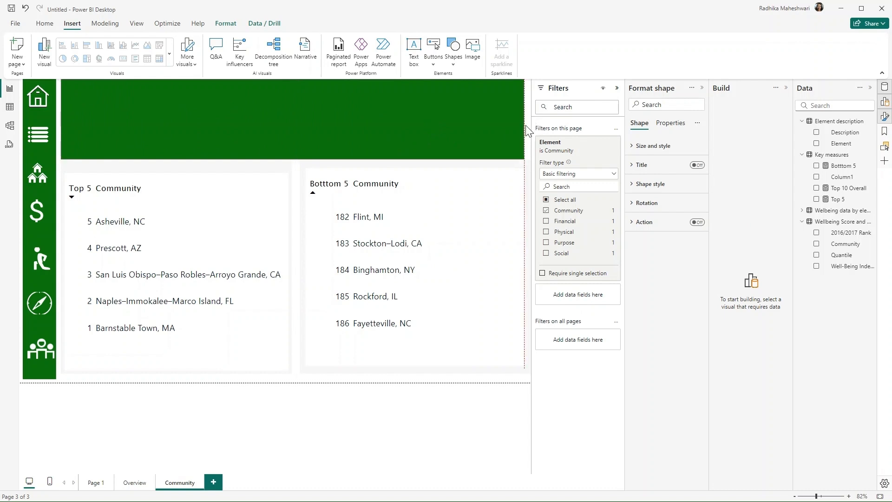
{"action": "left_click_drag", "start_coordinate": [527, 130], "coordinate": [526, 130]}
Fill the header rectangle with light gray and set its fill transparency to 70%
{"action": "left_click", "coordinate": [635, 145]}
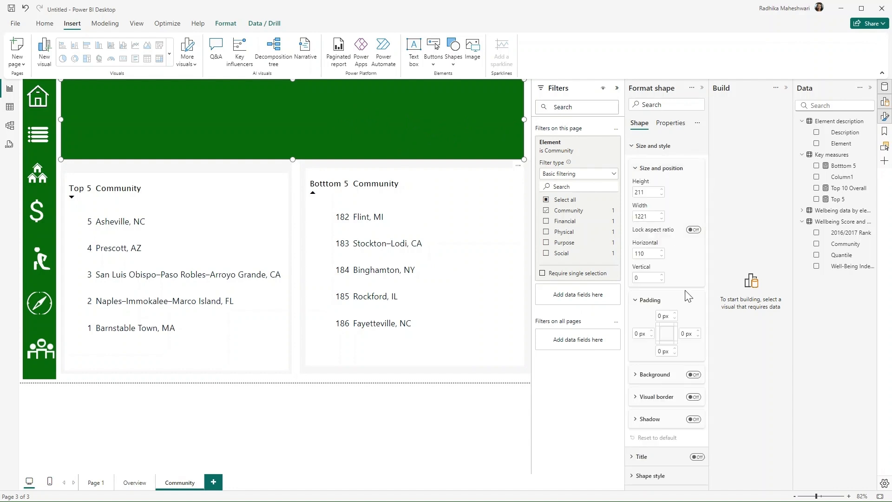
{"action": "left_click", "coordinate": [644, 145]}
{"action": "left_click", "coordinate": [649, 184]}
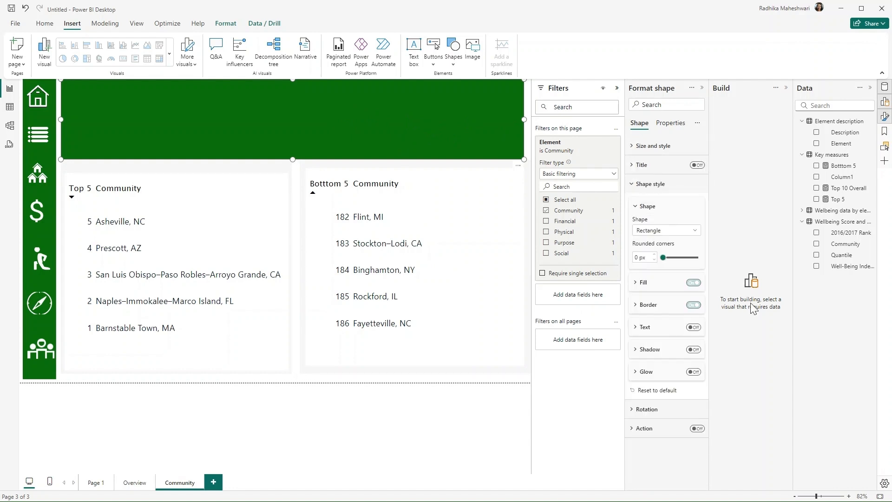
{"action": "left_click", "coordinate": [657, 283]}
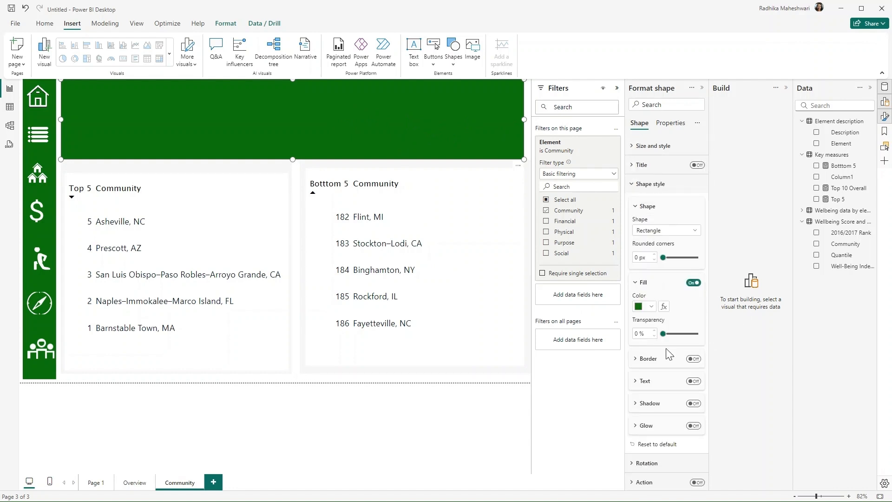
{"action": "left_click", "coordinate": [648, 307]}
{"action": "left_click", "coordinate": [646, 361]}
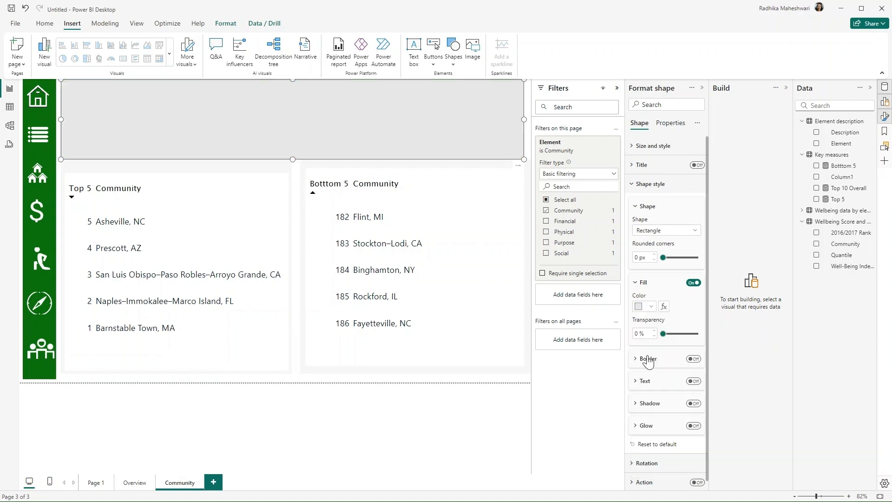
{"action": "left_click", "coordinate": [639, 331]}
{"action": "type", "text": "70"}
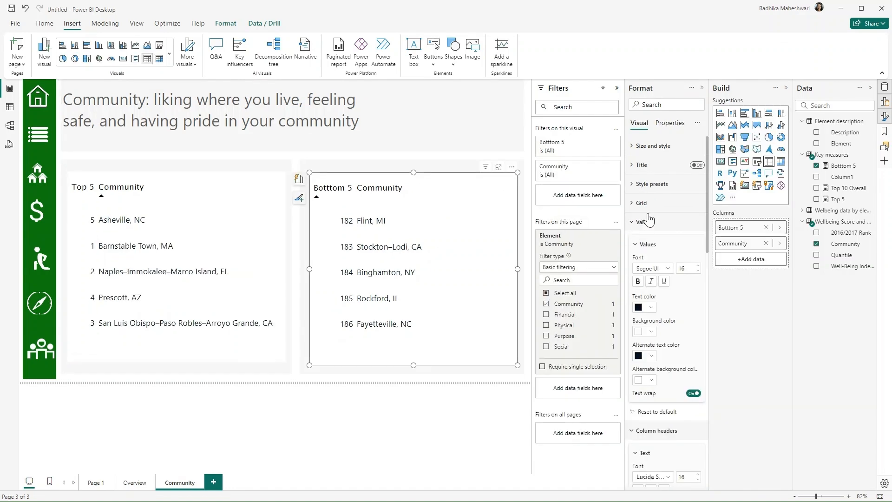
Turn on horizontal gridlines for the Botttom 5 table and widen its Community column to nearly the table's full width
{"action": "left_click", "coordinate": [646, 203]}
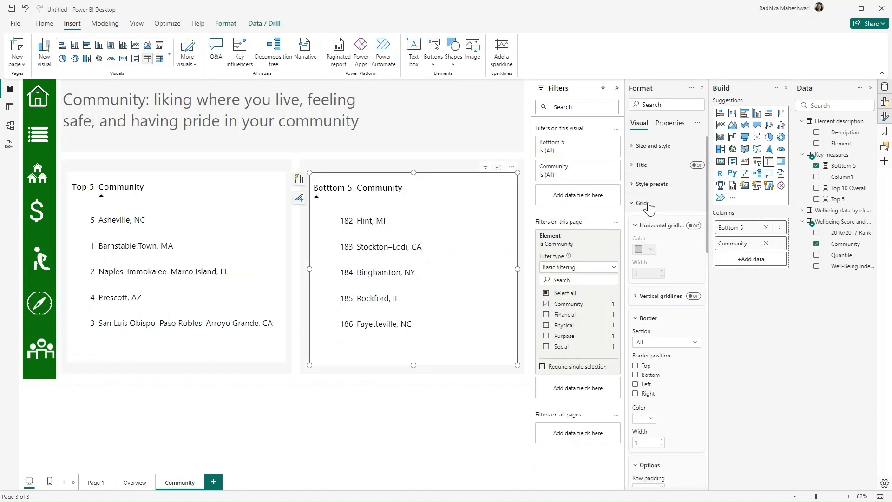
{"action": "left_click", "coordinate": [694, 226]}
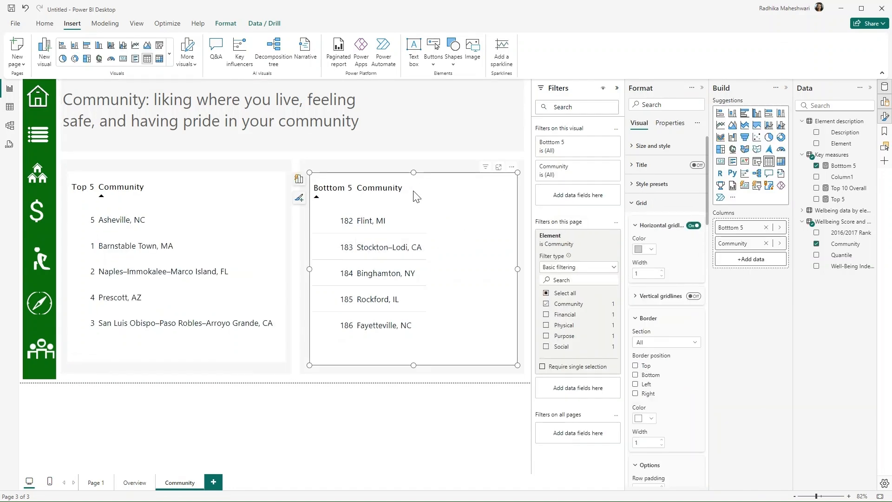
{"action": "left_click_drag", "start_coordinate": [426, 188], "coordinate": [508, 195]}
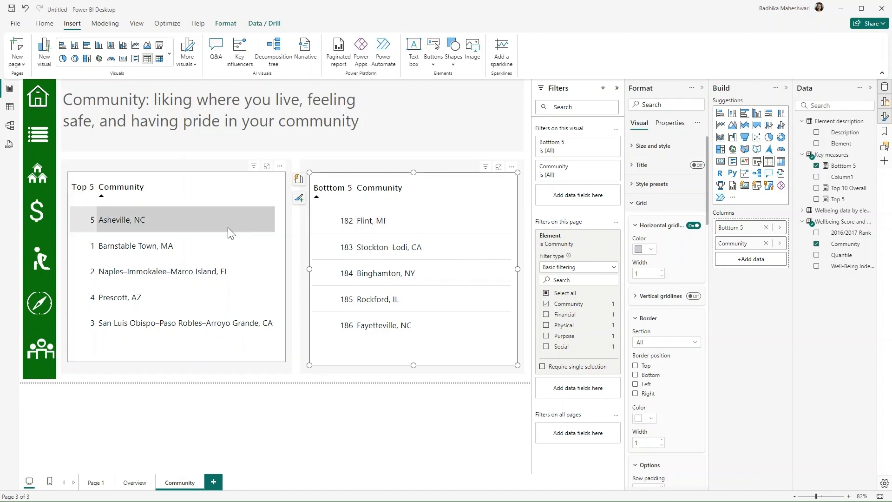
Copy the Botttom 5 table's formatting onto the Top 5 table with Format painter
{"action": "left_click", "coordinate": [45, 23]}
{"action": "left_click", "coordinate": [51, 64]}
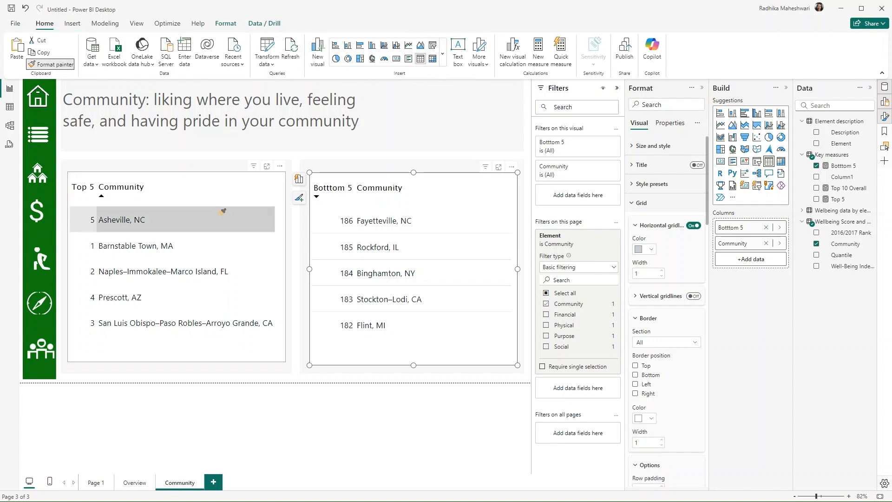
{"action": "left_click", "coordinate": [211, 183]}
{"action": "left_click", "coordinate": [279, 306]}
Insert a second rectangle shape, place it beside the Community description in the header and shrink it to the header's height
{"action": "left_click", "coordinate": [456, 65]}
{"action": "left_click", "coordinate": [462, 97]}
{"action": "left_click_drag", "start_coordinate": [136, 151], "coordinate": [492, 117]}
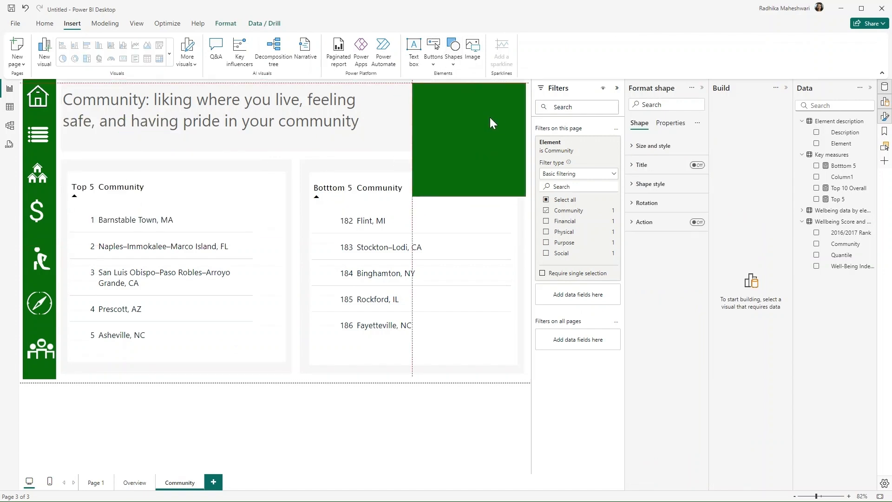
{"action": "left_click_drag", "start_coordinate": [417, 192], "coordinate": [433, 152]}
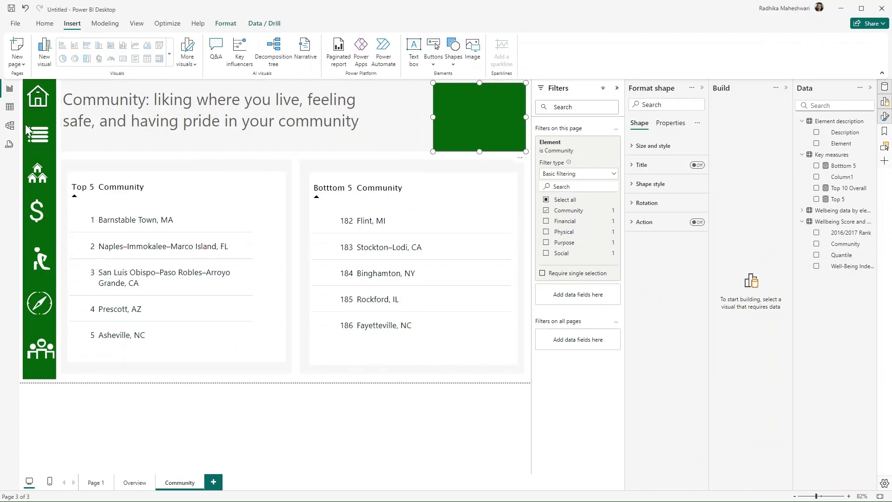
Copy the sidebar's community houses icon and place an enlarged copy on the green header rectangle
{"action": "left_click", "coordinate": [36, 173]}
{"action": "key", "text": "ctrl+c"}
{"action": "key", "text": "ctrl+v"}
{"action": "left_click_drag", "start_coordinate": [468, 115], "coordinate": [517, 145]}
{"action": "left_click", "coordinate": [529, 119]}
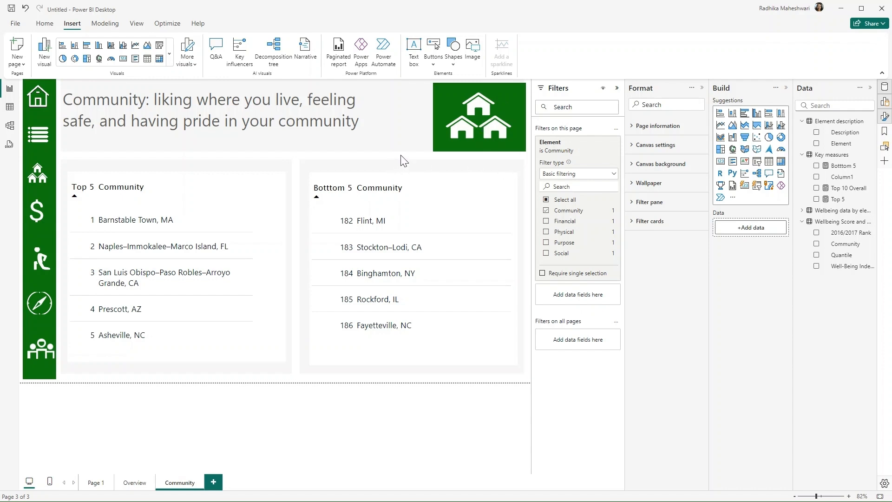
Give the community icon on Page 1 a page navigation action with Community as destination and test the link
{"action": "left_click", "coordinate": [95, 482]}
{"action": "left_click", "coordinate": [41, 182]}
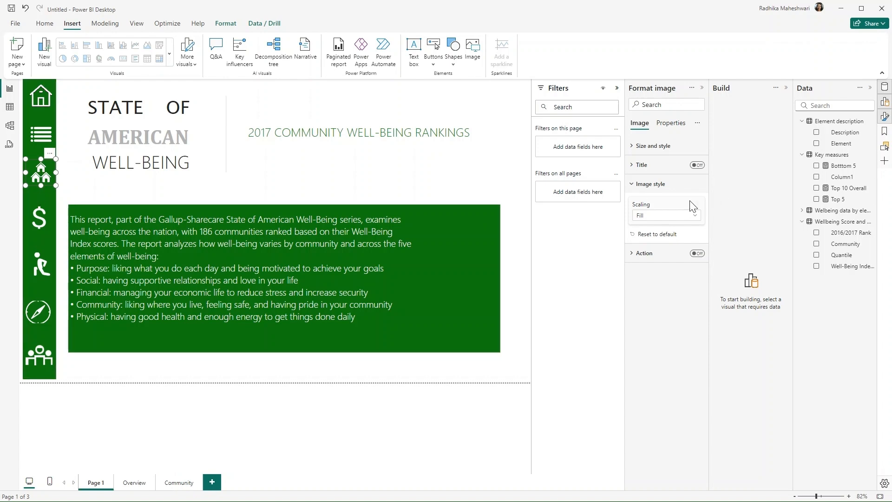
{"action": "left_click", "coordinate": [645, 253]}
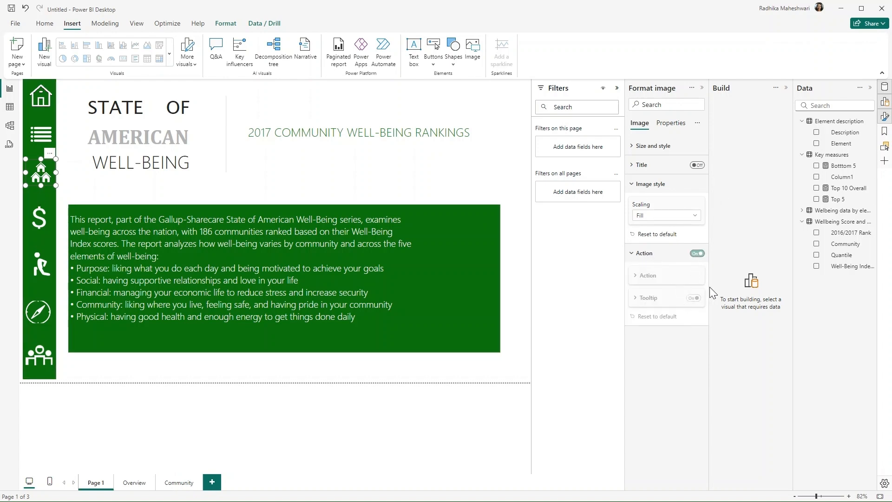
{"action": "left_click", "coordinate": [659, 300]}
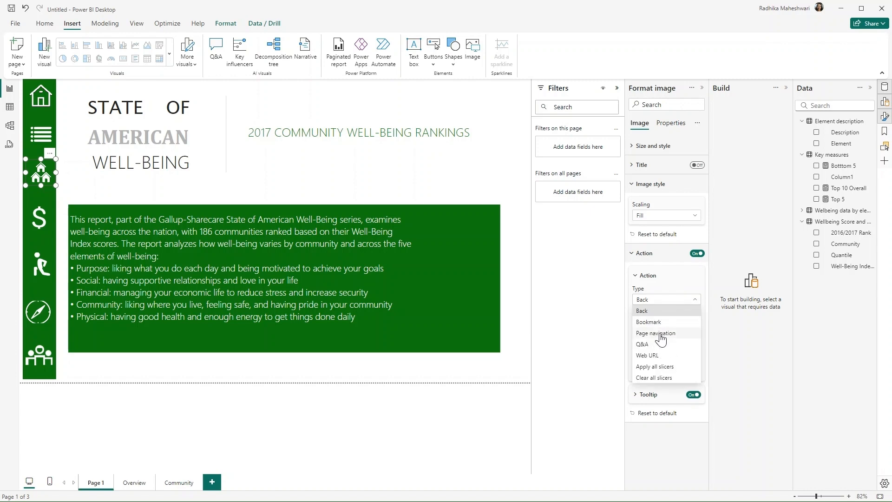
{"action": "left_click", "coordinate": [661, 333]}
{"action": "left_click", "coordinate": [667, 350]}
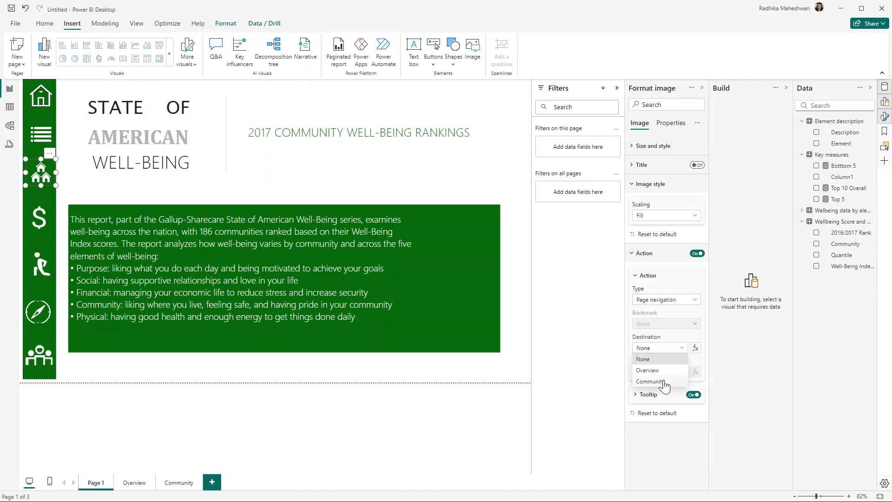
{"action": "left_click", "coordinate": [651, 381]}
{"action": "left_click", "coordinate": [158, 409]}
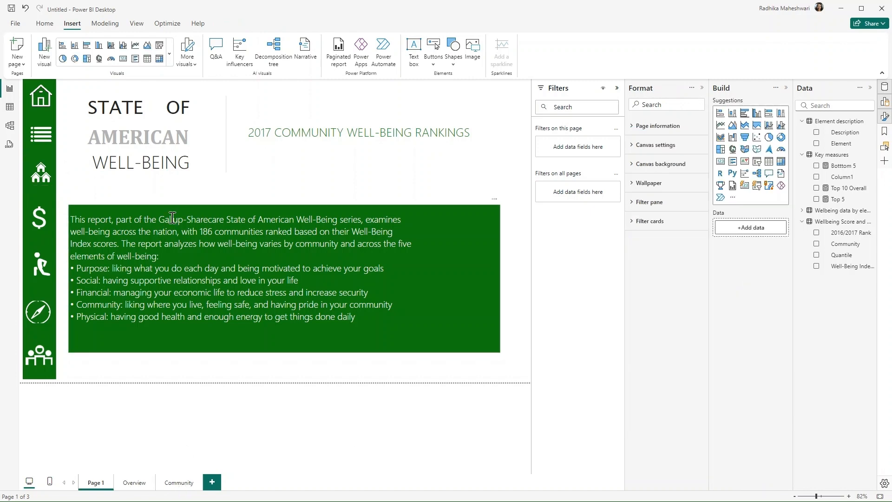
{"action": "left_click", "coordinate": [42, 175], "text": "ctrl"}
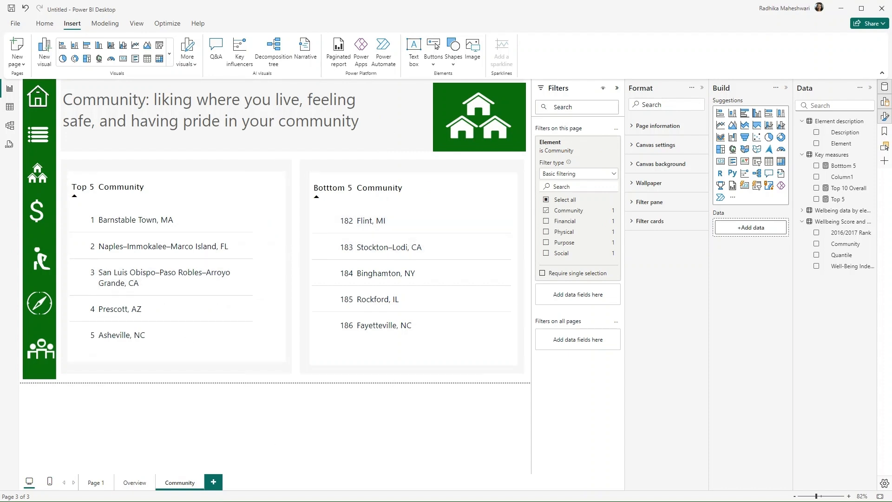
Duplicate the Community page
{"action": "right_click", "coordinate": [174, 486]}
{"action": "left_click", "coordinate": [216, 430]}
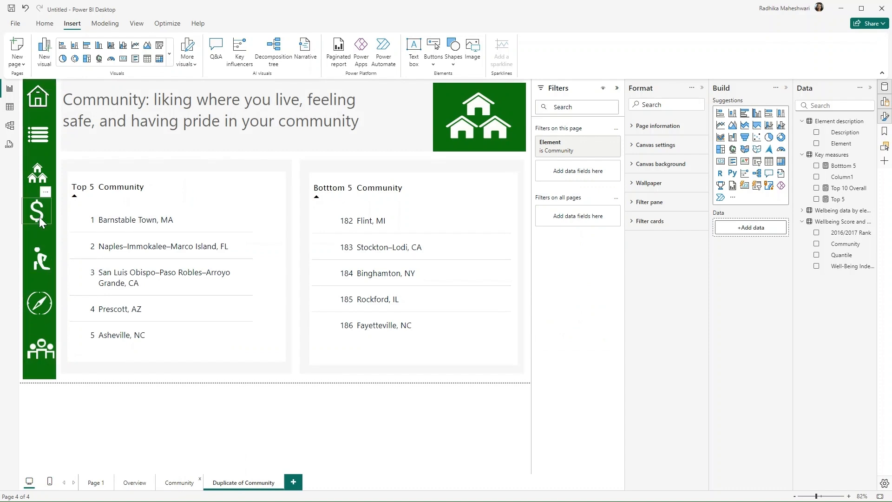
Rename the duplicated page Financial and change its header to "Financial: managing your economic life to reduce stress and increase security"
{"action": "double_click", "coordinate": [258, 485]}
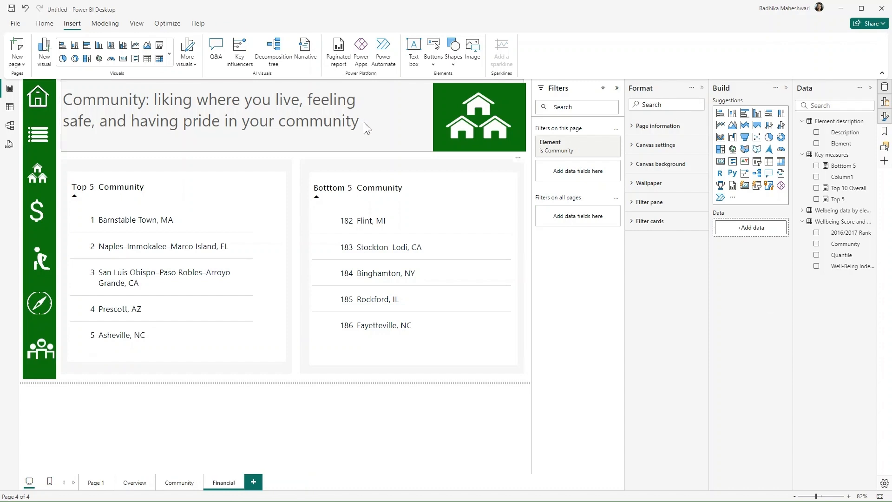
{"action": "left_click", "coordinate": [364, 122]}
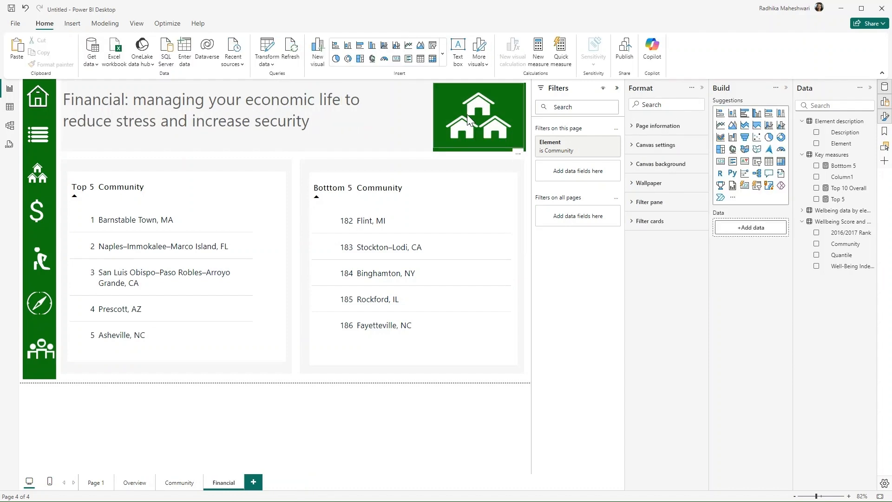
Remove the community houses icon from the header rectangle and place an enlarged copy of the sidebar's dollar icon there
{"action": "left_click", "coordinate": [478, 124]}
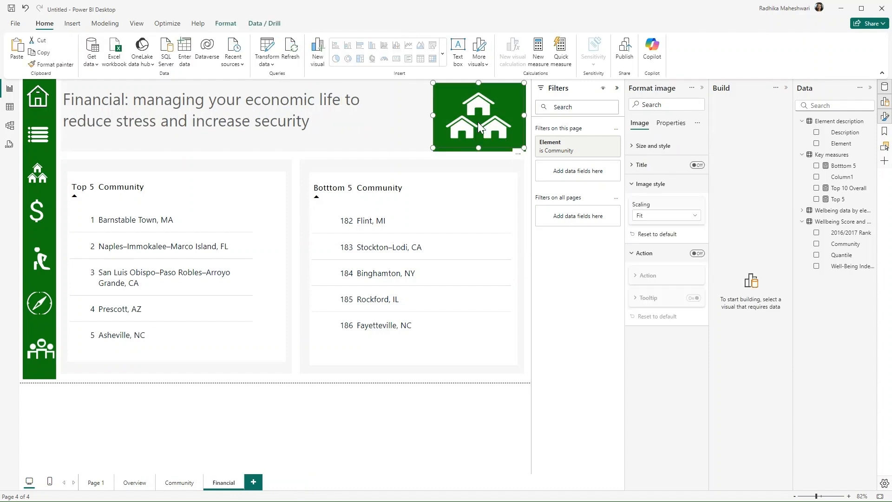
{"action": "left_click", "coordinate": [518, 153]}
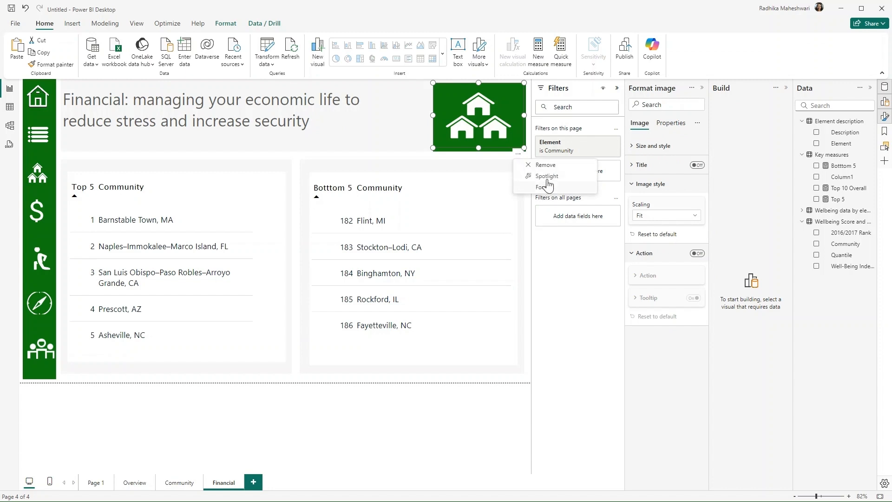
{"action": "left_click", "coordinate": [545, 166]}
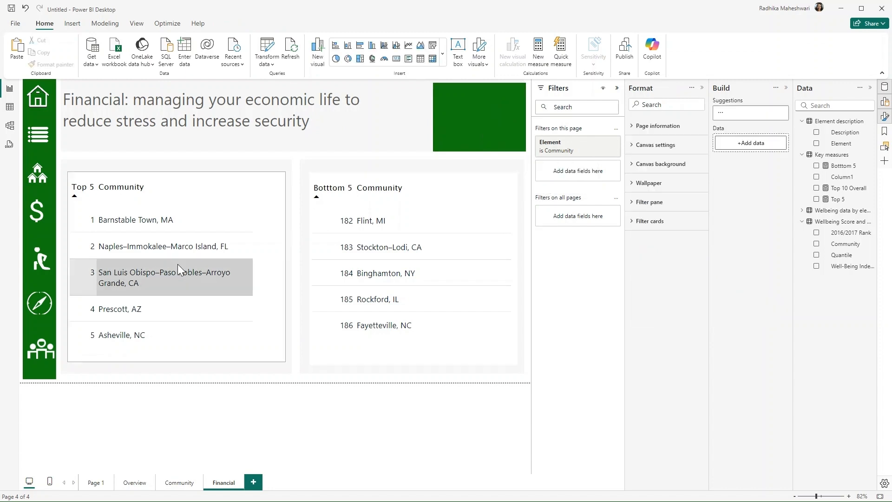
{"action": "left_click", "coordinate": [40, 213]}
{"action": "left_click_drag", "start_coordinate": [51, 217], "coordinate": [465, 105]}
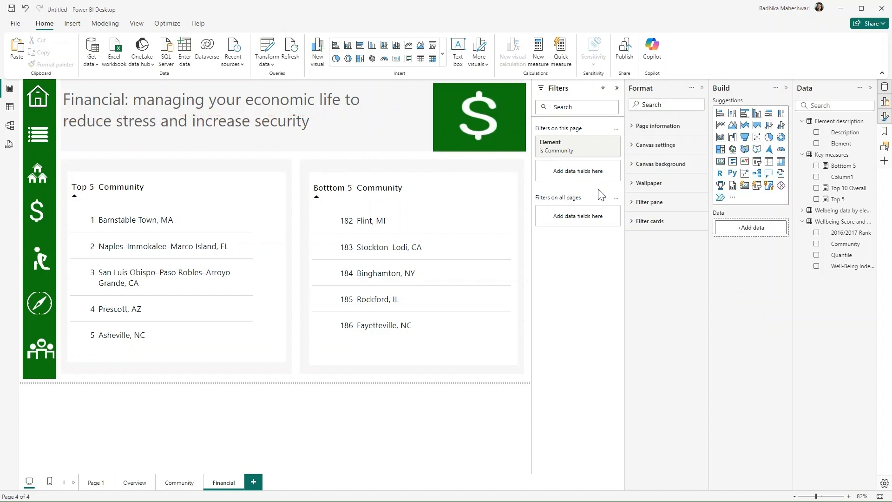
Change the Financial page's Element filter from Community to Financial
{"action": "left_click", "coordinate": [585, 151]}
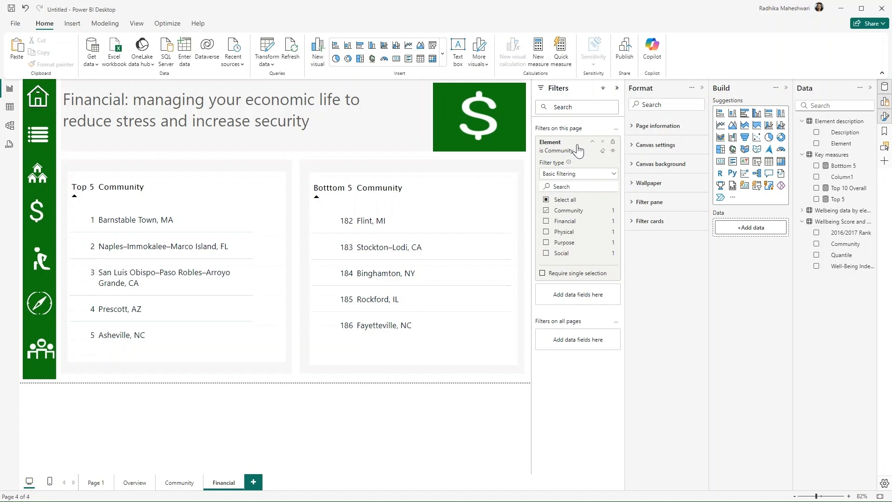
{"action": "left_click", "coordinate": [546, 210]}
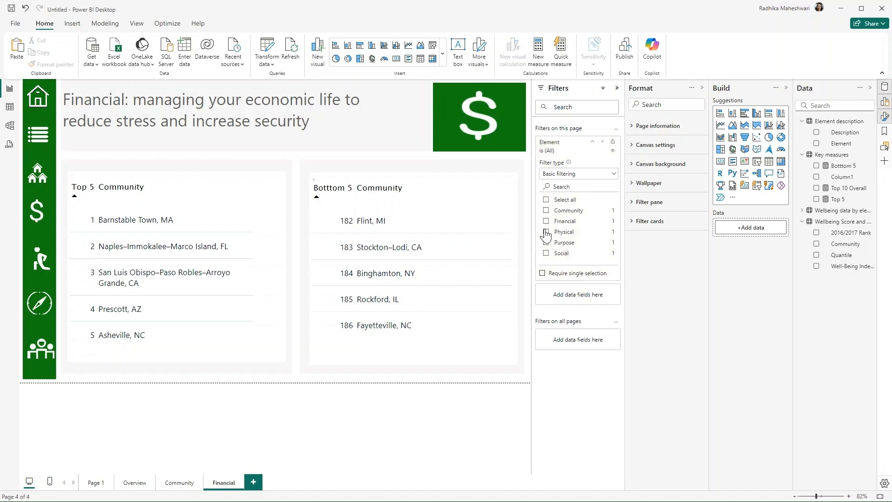
{"action": "left_click", "coordinate": [546, 221]}
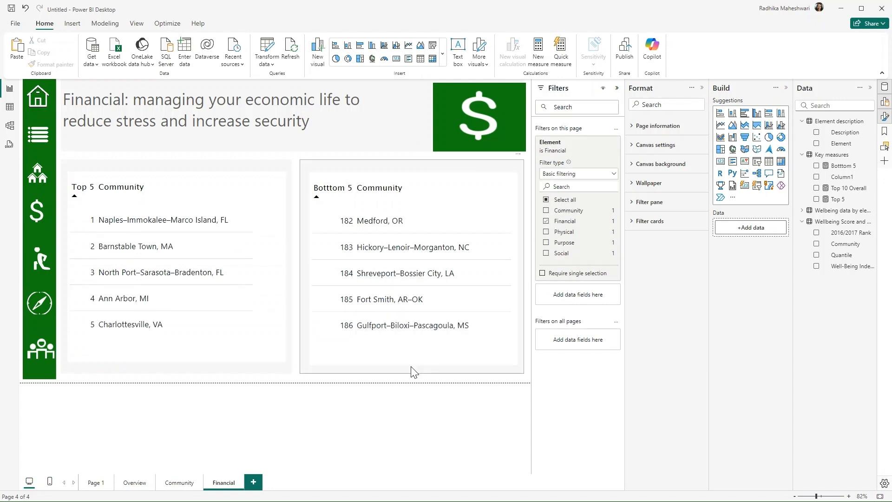
Duplicate the Financial page
{"action": "left_click", "coordinate": [224, 485]}
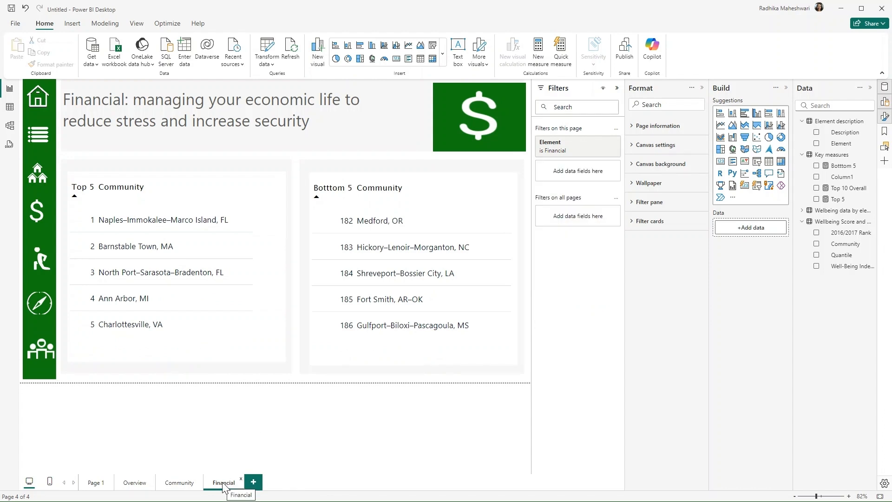
{"action": "right_click", "coordinate": [224, 486]}
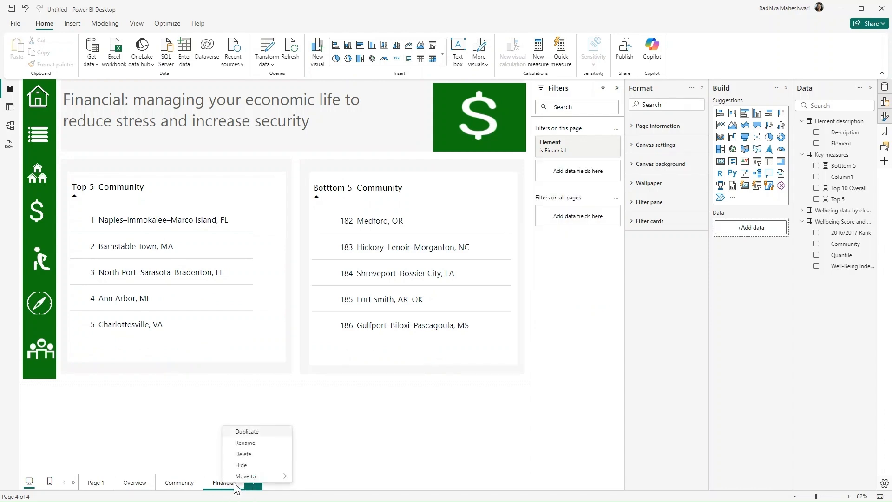
{"action": "left_click", "coordinate": [268, 436]}
Replace the header text with "Physical: having good health and enough energy to get things done daily"
{"action": "left_click", "coordinate": [205, 143]}
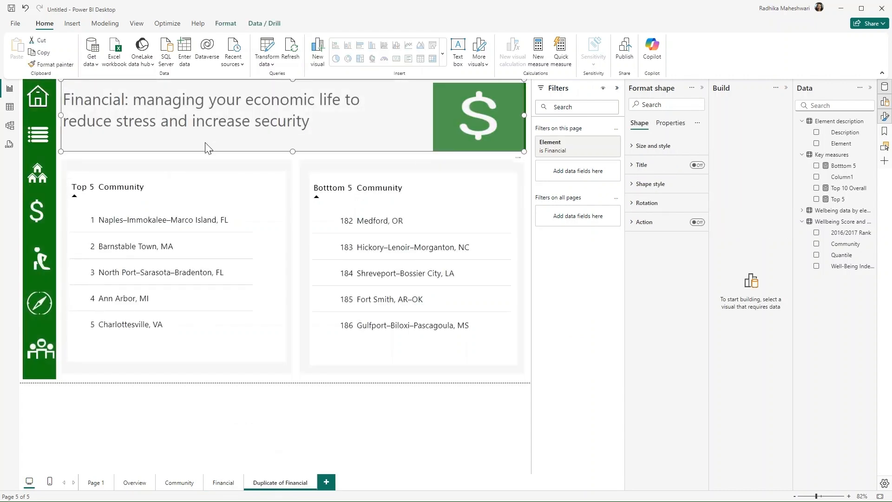
{"action": "left_click", "coordinate": [219, 158]}
{"action": "left_click_drag", "start_coordinate": [316, 123], "coordinate": [63, 102]}
{"action": "type", "text": "Physical: having good health and enough energy to get things done daily"}
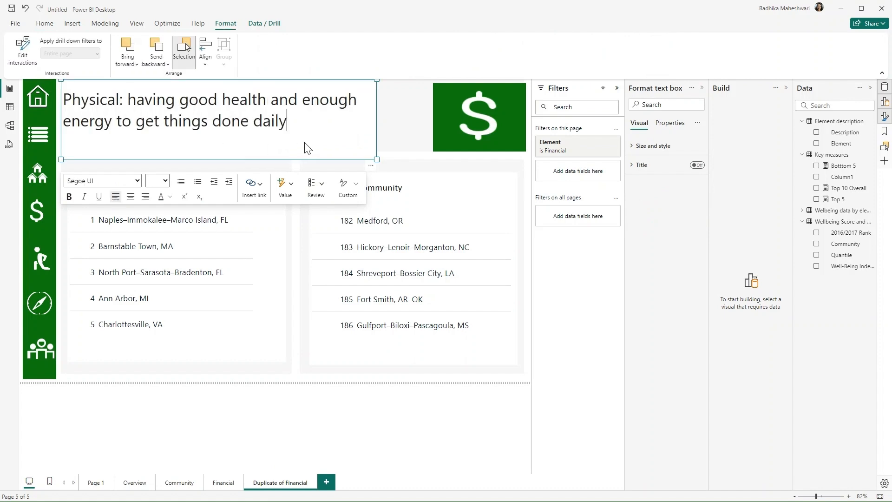
Remove the header's dollar icon and place an enlarged copy of the sidebar's exercising figure icon on the green rectangle
{"action": "left_click", "coordinate": [477, 130]}
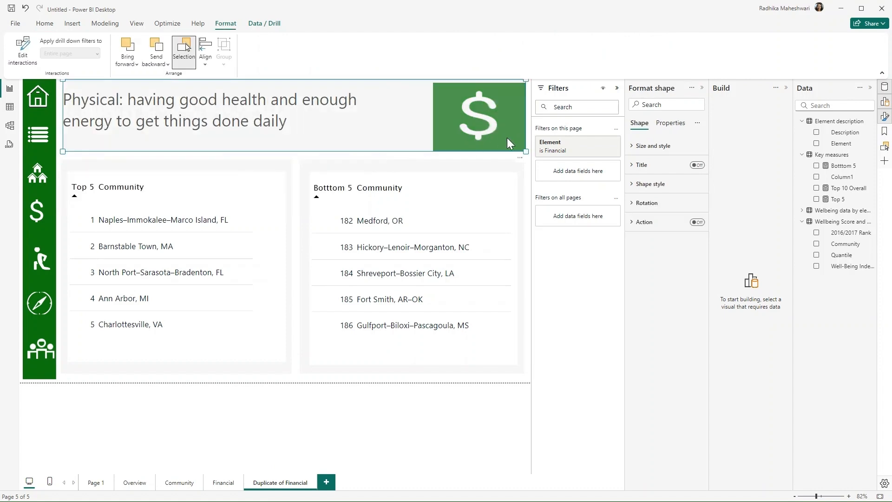
{"action": "left_click", "coordinate": [482, 117]}
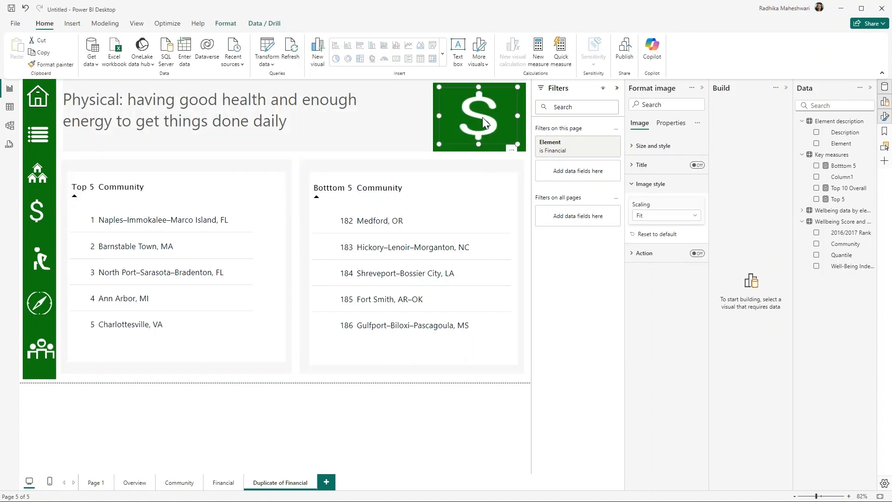
{"action": "left_click", "coordinate": [511, 150]}
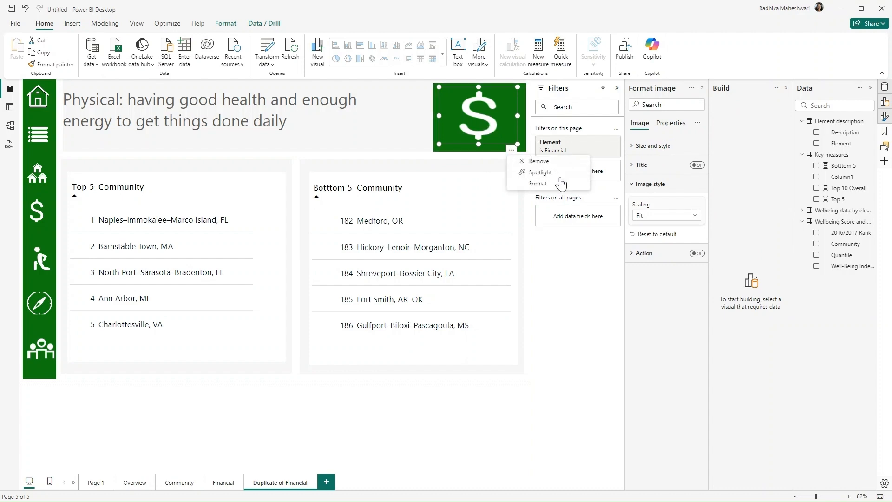
{"action": "left_click", "coordinate": [539, 161]}
{"action": "left_click", "coordinate": [38, 266]}
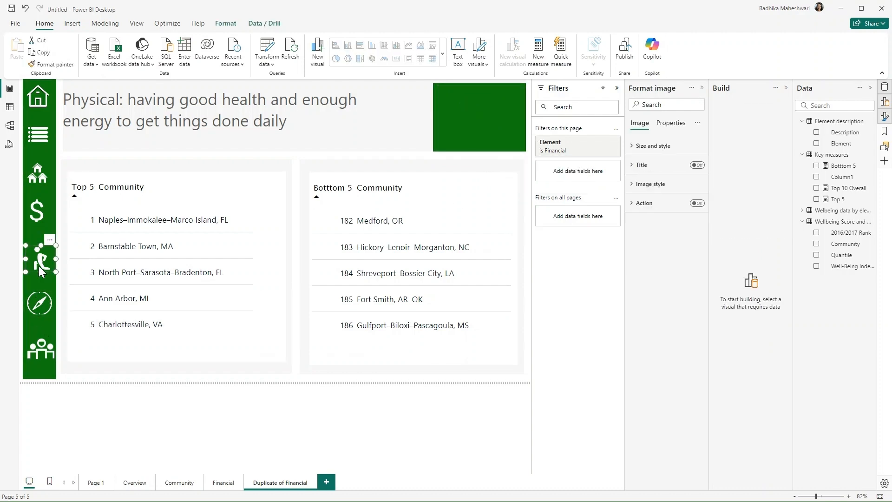
{"action": "key", "text": "ctrl+c"}
{"action": "key", "text": "ctrl+v"}
{"action": "left_click_drag", "start_coordinate": [40, 266], "coordinate": [514, 143]}
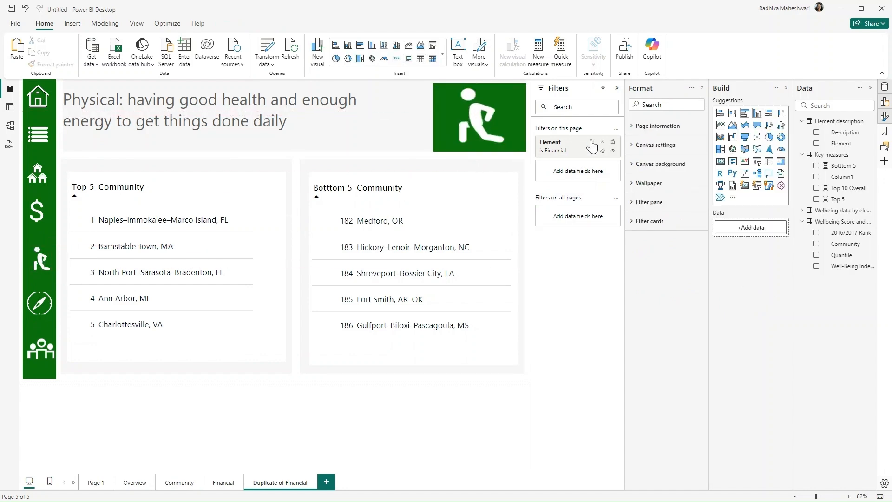
Change the duplicated page's Element filter from Financial to Physical
{"action": "left_click", "coordinate": [592, 148]}
{"action": "left_click", "coordinate": [546, 221]}
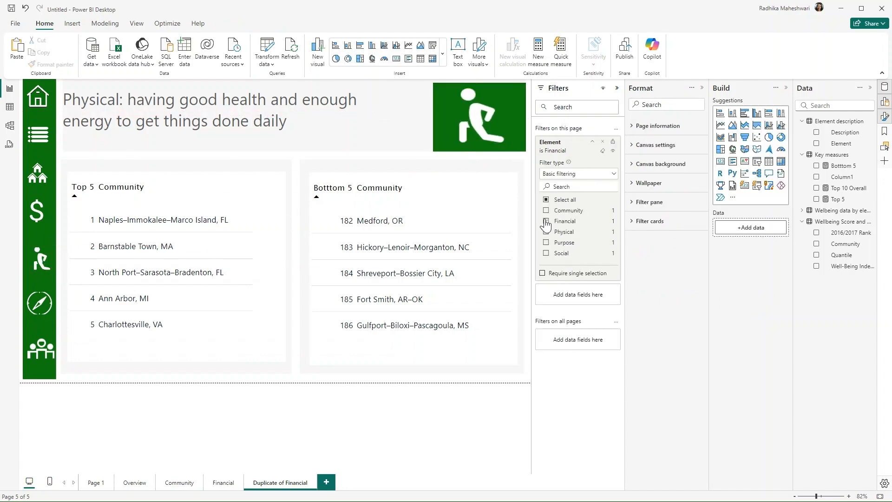
{"action": "left_click", "coordinate": [546, 232]}
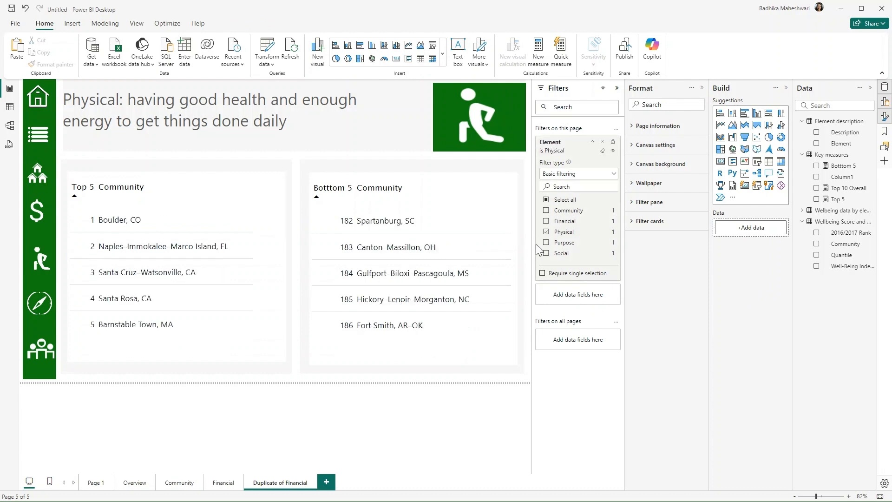
Rename the copied Financial page Physical and duplicate it
{"action": "double_click", "coordinate": [292, 483]}
{"action": "key", "text": "ctrl+a"}
{"action": "type", "text": "Physical"}
{"action": "key", "text": "Return"}
{"action": "right_click", "coordinate": [269, 486]}
{"action": "left_click", "coordinate": [298, 446]}
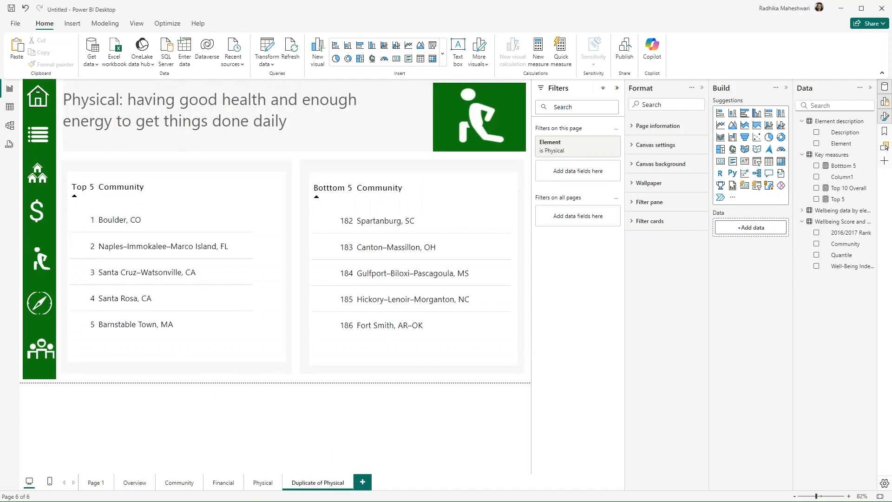
Replace the header text with "Purpose: liking what you do each day and being motivated to achieve your goals"
{"action": "left_click", "coordinate": [293, 122]}
{"action": "left_click", "coordinate": [293, 121]}
{"action": "left_click_drag", "start_coordinate": [293, 122], "coordinate": [66, 99]}
{"action": "type", "text": "Purpos"}
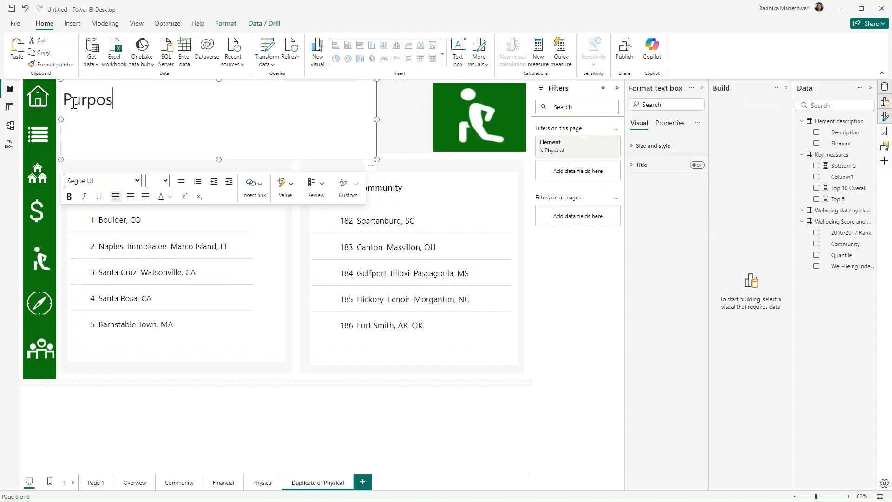
{"action": "type", "text": "e: liking what you do each day and being motivated to achieve your goals"}
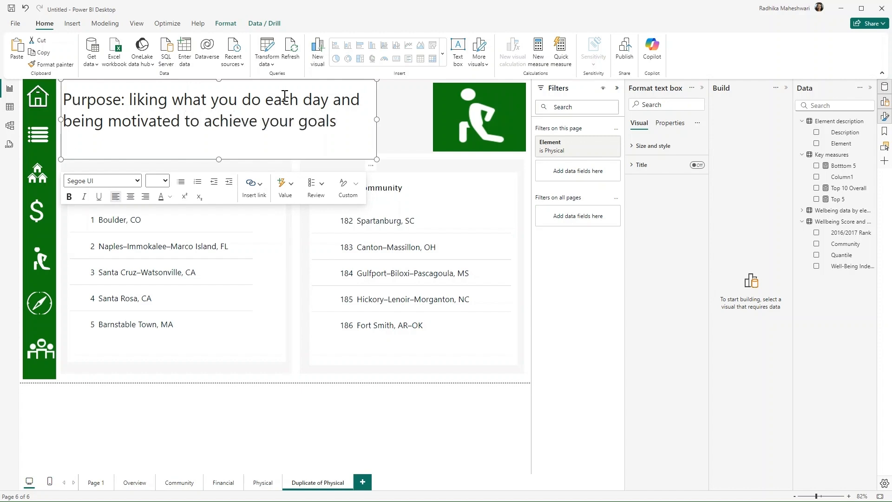
Replace the header's exercising figure with a copy of the sidebar's compass icon, scaled to Fit and enlarged on the green rectangle
{"action": "left_click", "coordinate": [464, 124]}
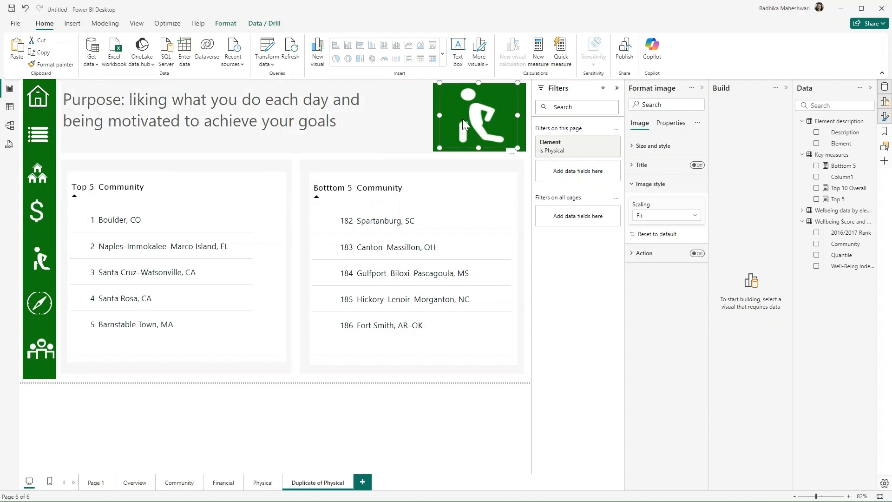
{"action": "left_click", "coordinate": [512, 160]}
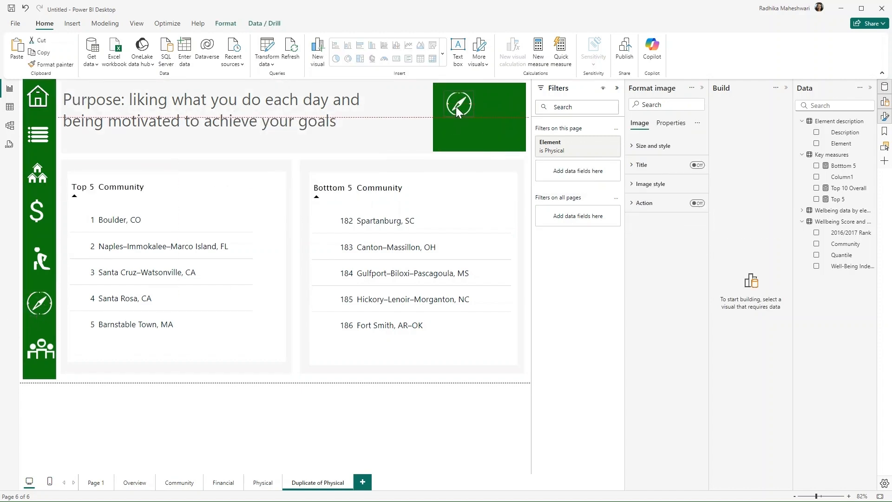
{"action": "left_click", "coordinate": [650, 184]}
{"action": "left_click", "coordinate": [666, 215]}
{"action": "left_click", "coordinate": [644, 237]}
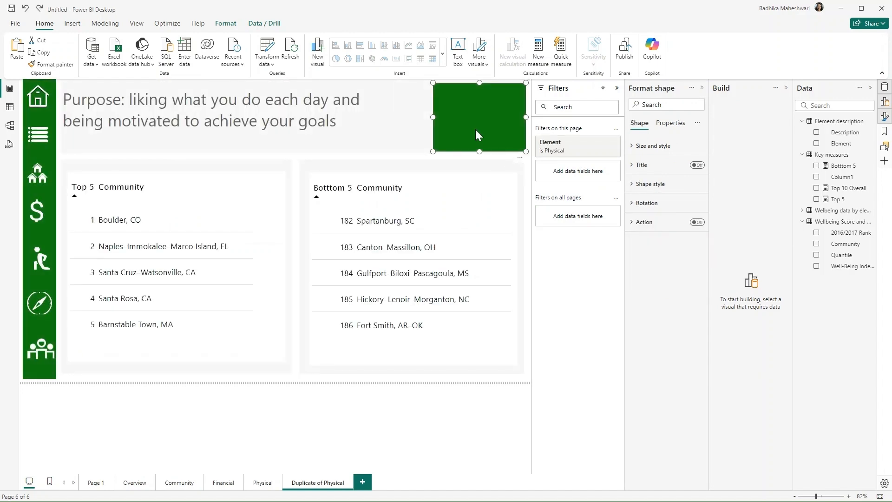
{"action": "left_click", "coordinate": [37, 308]}
{"action": "left_click", "coordinate": [442, 160]}
{"action": "left_click", "coordinate": [146, 132]}
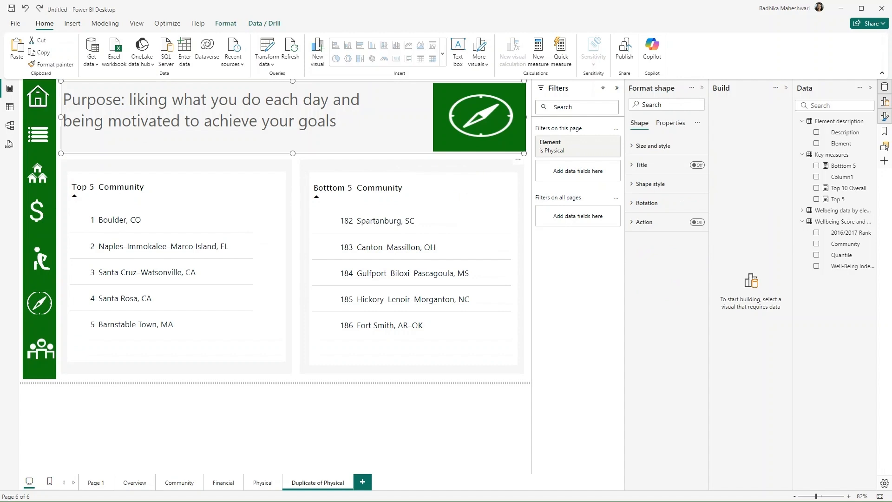
Switch the page's Element filter to Purpose and rename the page Purpose
{"action": "left_click", "coordinate": [562, 146]}
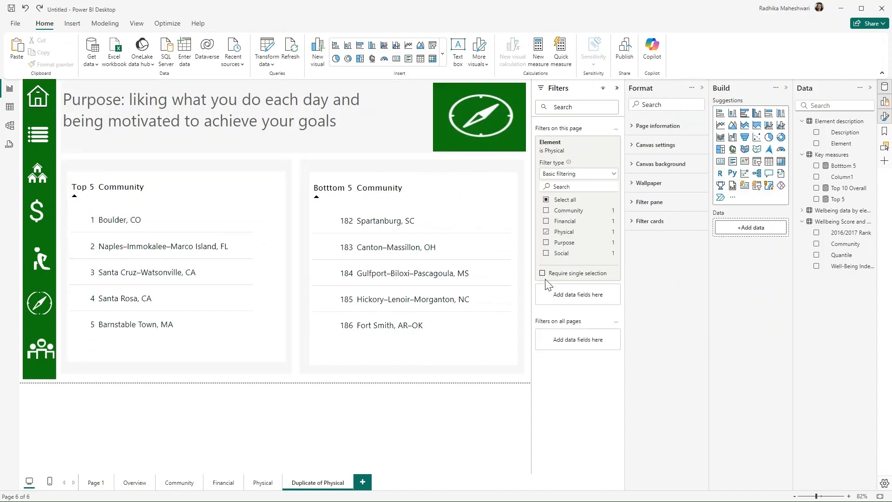
{"action": "left_click", "coordinate": [547, 242]}
{"action": "right_click", "coordinate": [318, 482]}
{"action": "left_click", "coordinate": [338, 451]}
{"action": "type", "text": "Purpose"}
{"action": "key", "text": "Return"}
Duplicate the Purpose page and rename the copy Social
{"action": "right_click", "coordinate": [294, 483]}
{"action": "left_click", "coordinate": [316, 431]}
{"action": "double_click", "coordinate": [351, 483]}
{"action": "key", "text": "Return"}
{"action": "double_click", "coordinate": [361, 482]}
{"action": "type", "text": "Social"}
{"action": "key", "text": "Return"}
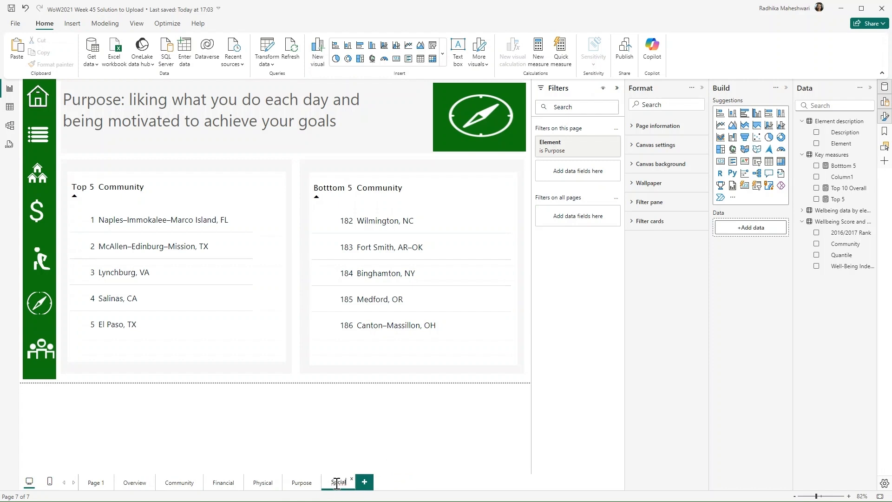
Replace the header text with "Social: having supportive relationships and love in your life"
{"action": "left_click", "coordinate": [157, 122]}
{"action": "left_click", "coordinate": [194, 158]}
{"action": "left_click_drag", "start_coordinate": [260, 150], "coordinate": [73, 107]}
{"action": "key", "text": "BackSpace"}
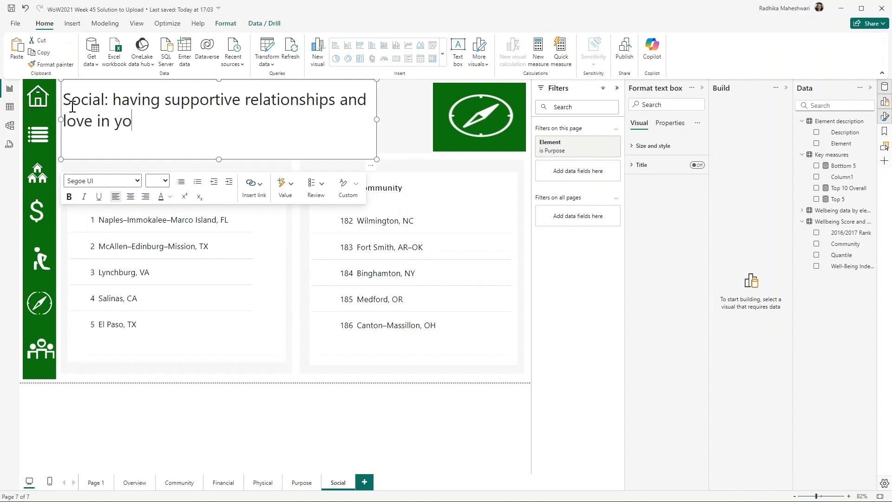
Replace the header's compass with a copy of the sidebar's people icon on the green rectangle, with image scaling set to Fit
{"action": "left_click", "coordinate": [490, 130]}
{"action": "left_click", "coordinate": [516, 89]}
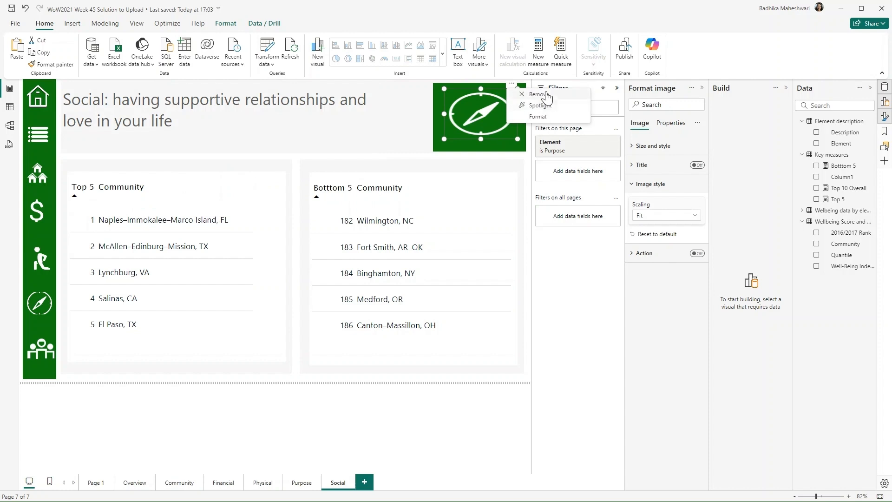
{"action": "left_click", "coordinate": [547, 95]}
{"action": "left_click", "coordinate": [44, 351]}
{"action": "key", "text": "ctrl+c"}
{"action": "key", "text": "ctrl+v"}
{"action": "left_click_drag", "start_coordinate": [41, 351], "coordinate": [490, 136]}
{"action": "left_click", "coordinate": [650, 184]}
{"action": "left_click", "coordinate": [687, 216]}
{"action": "left_click", "coordinate": [648, 238]}
Change the Social page's Element filter from Purpose to Social
{"action": "left_click", "coordinate": [578, 146]}
{"action": "left_click", "coordinate": [544, 250]}
{"action": "left_click", "coordinate": [543, 242]}
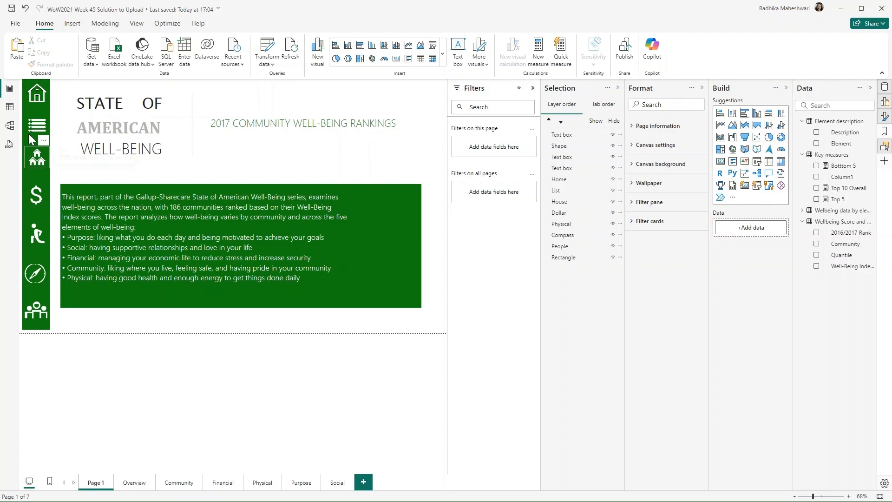
Turn on the action of Page 1's dollar icon and set it to page navigation with Financial as the destination
{"action": "left_click", "coordinate": [37, 160]}
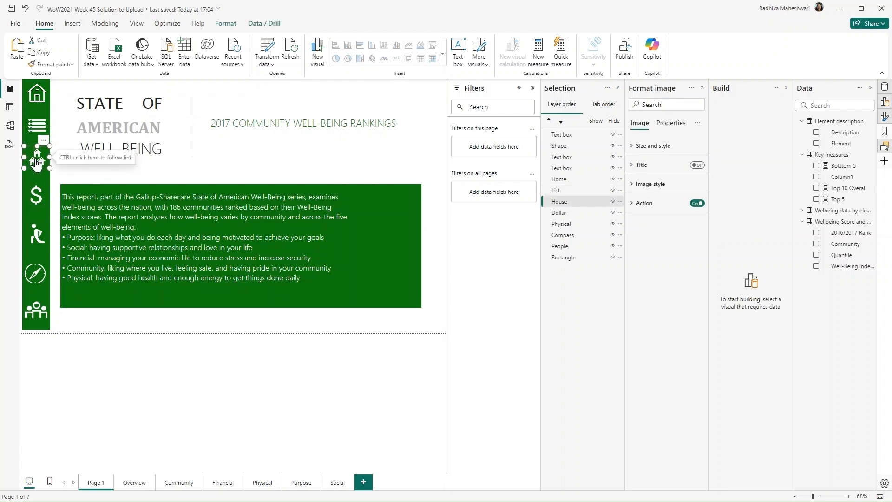
{"action": "left_click", "coordinate": [29, 197]}
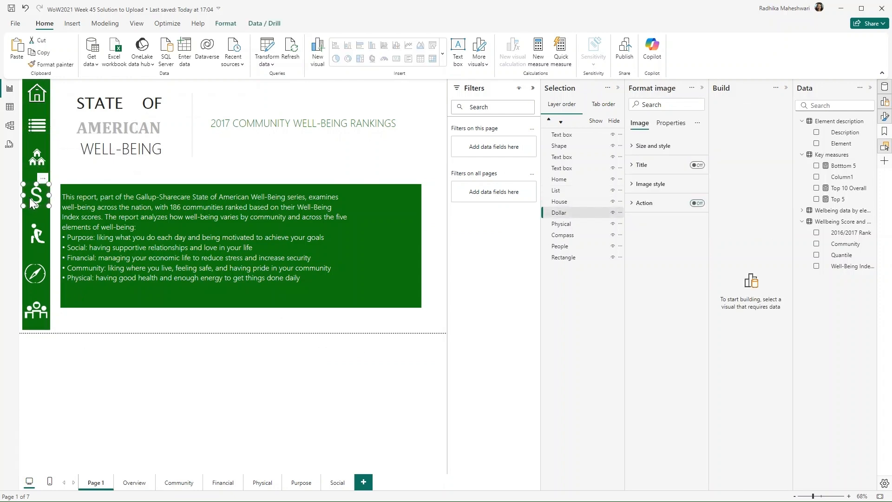
{"action": "left_click", "coordinate": [646, 205]}
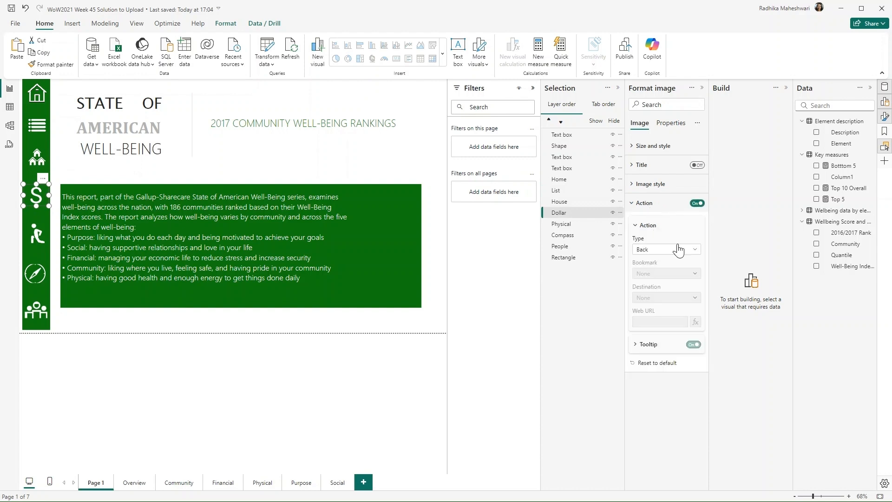
{"action": "left_click", "coordinate": [661, 254]}
{"action": "left_click", "coordinate": [665, 291]}
{"action": "left_click", "coordinate": [665, 301]}
{"action": "left_click", "coordinate": [666, 345]}
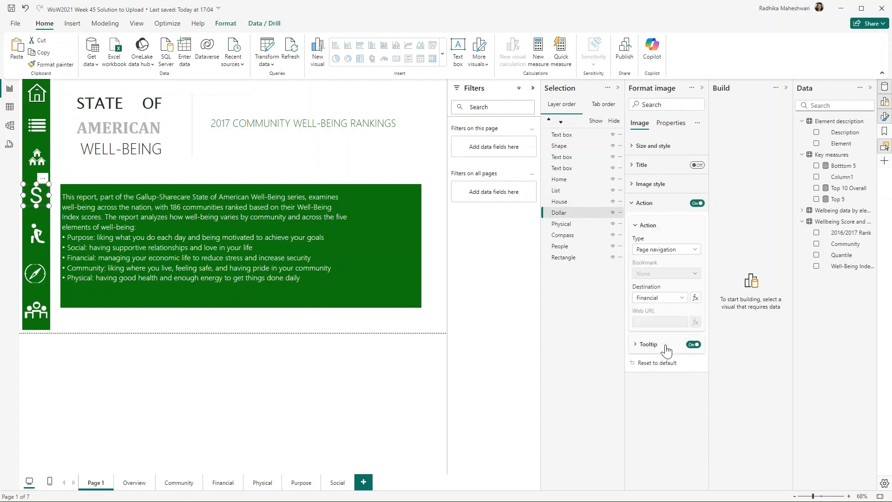
Turn on the action of Page 1's walking-person icon and set it to page navigation with Physical as the destination
{"action": "left_click", "coordinate": [38, 242]}
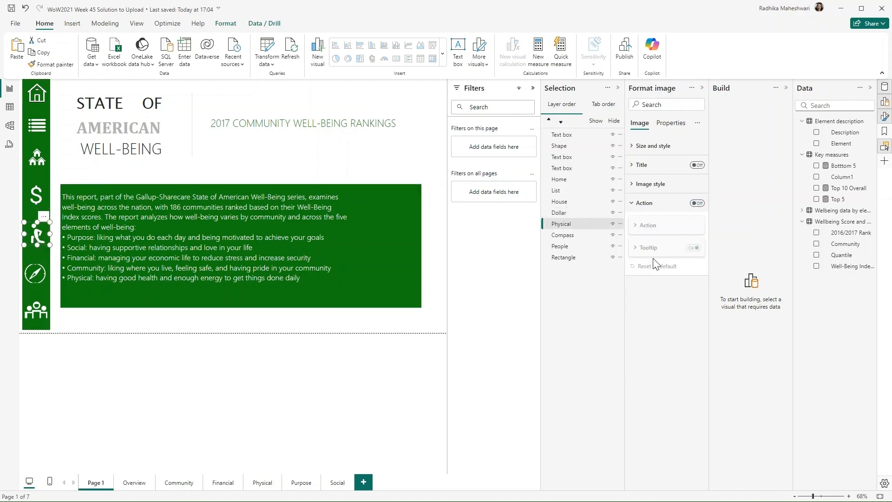
{"action": "left_click", "coordinate": [667, 251]}
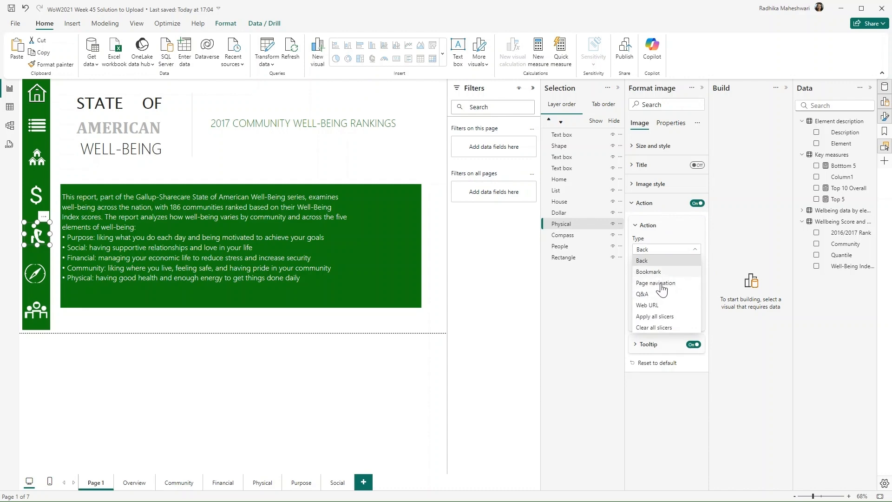
{"action": "left_click", "coordinate": [656, 283]}
{"action": "left_click", "coordinate": [657, 298]}
{"action": "left_click", "coordinate": [658, 365]}
Turn on the action of Page 1's compass icon and set it to page navigation with Purpose as the destination
{"action": "left_click", "coordinate": [37, 274]}
{"action": "left_click", "coordinate": [667, 249]}
{"action": "left_click", "coordinate": [656, 283]}
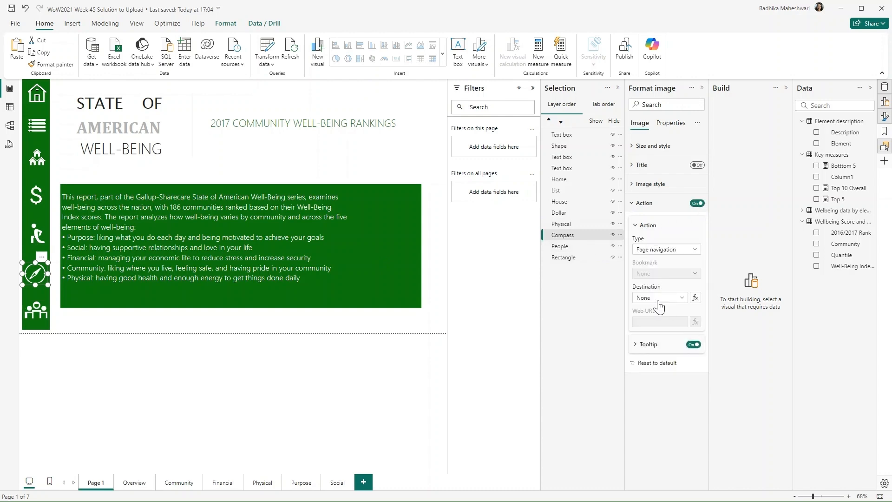
{"action": "left_click", "coordinate": [658, 298]}
{"action": "left_click", "coordinate": [650, 365]}
Turn on the action of Page 1's people icon and set it to page navigation with Social as the destination
{"action": "left_click", "coordinate": [37, 310]}
{"action": "left_click", "coordinate": [697, 203]}
{"action": "left_click", "coordinate": [666, 250]}
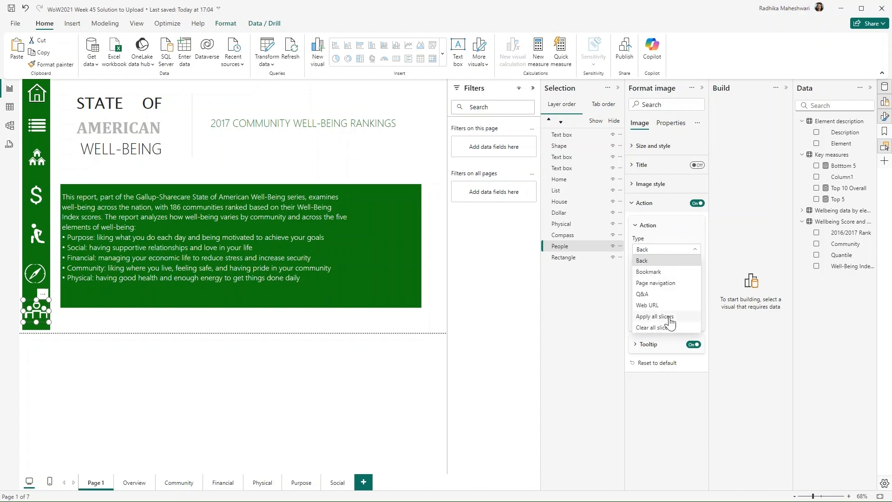
{"action": "key", "text": "Escape"}
{"action": "left_click", "coordinate": [669, 298]}
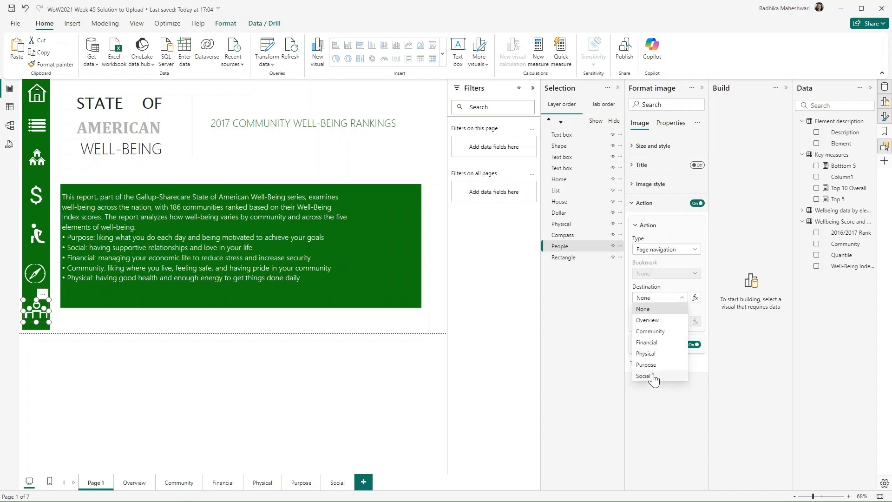
{"action": "left_click", "coordinate": [651, 376]}
Test the link of Page 1's walking-person icon and return to Page 1
{"action": "left_click", "coordinate": [78, 334]}
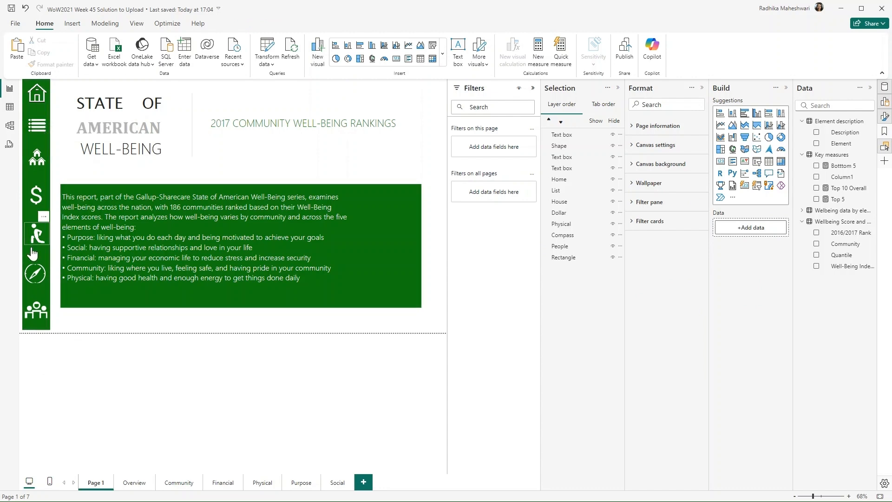
{"action": "left_click", "coordinate": [46, 242], "text": "ctrl"}
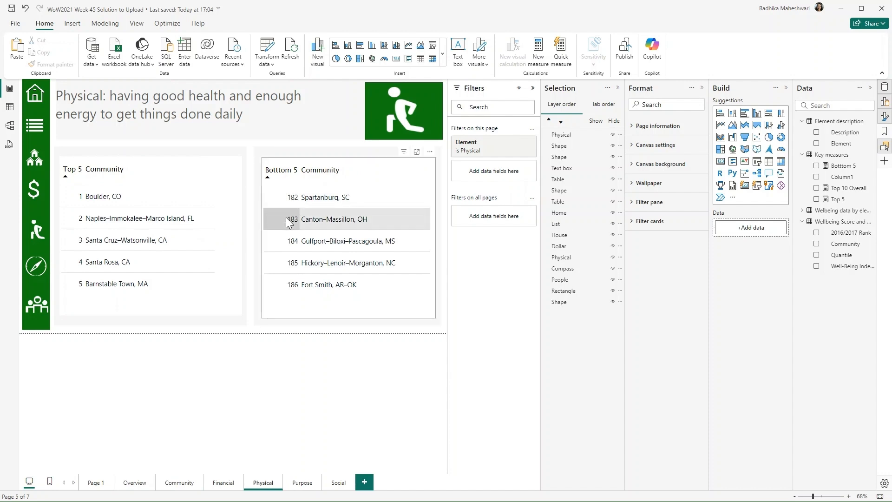
{"action": "left_click", "coordinate": [97, 488]}
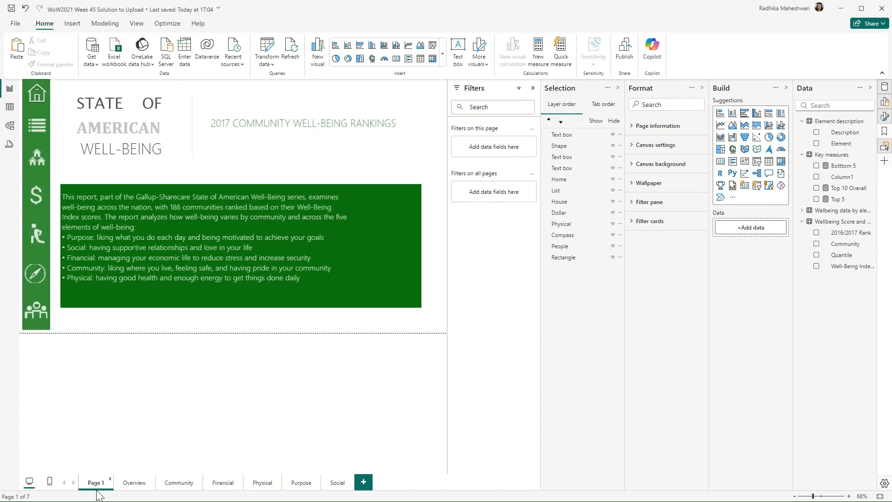
Replace the Overview page's home icon with a copy of Page 1's and set its action to page navigation to Page 1
{"action": "left_click", "coordinate": [32, 103]}
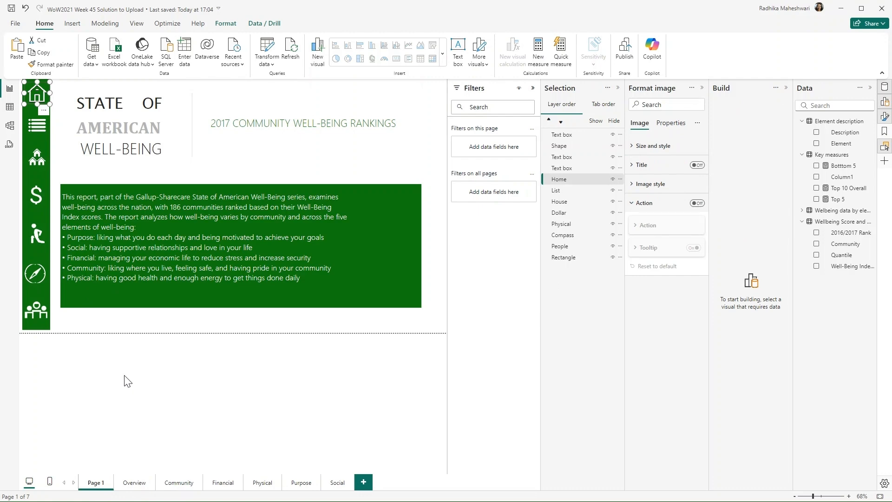
{"action": "left_click", "coordinate": [127, 483]}
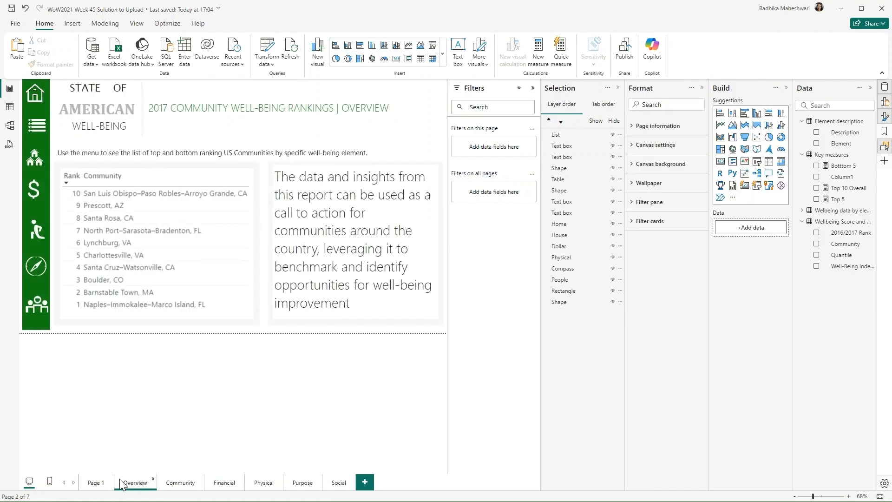
{"action": "left_click", "coordinate": [94, 486]}
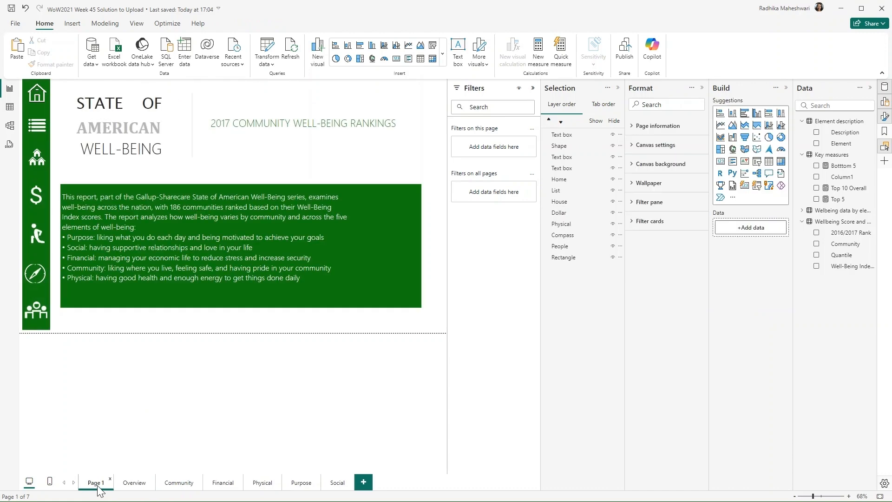
{"action": "left_click", "coordinate": [34, 99]}
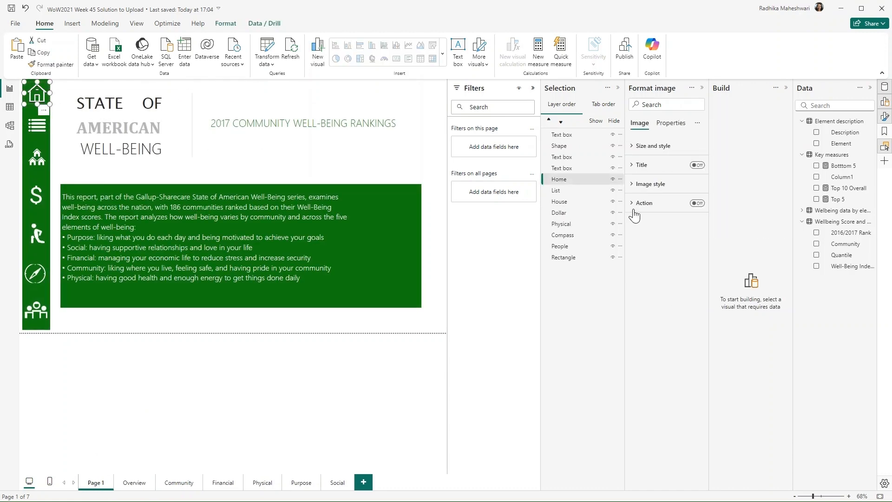
{"action": "left_click", "coordinate": [697, 203]}
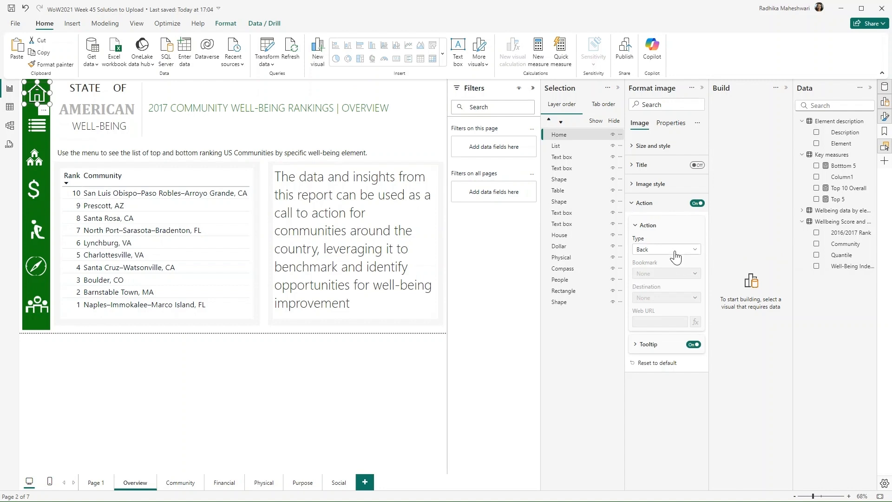
{"action": "left_click", "coordinate": [656, 254]}
{"action": "left_click", "coordinate": [668, 290]}
{"action": "left_click", "coordinate": [662, 300]}
{"action": "left_click", "coordinate": [668, 327]}
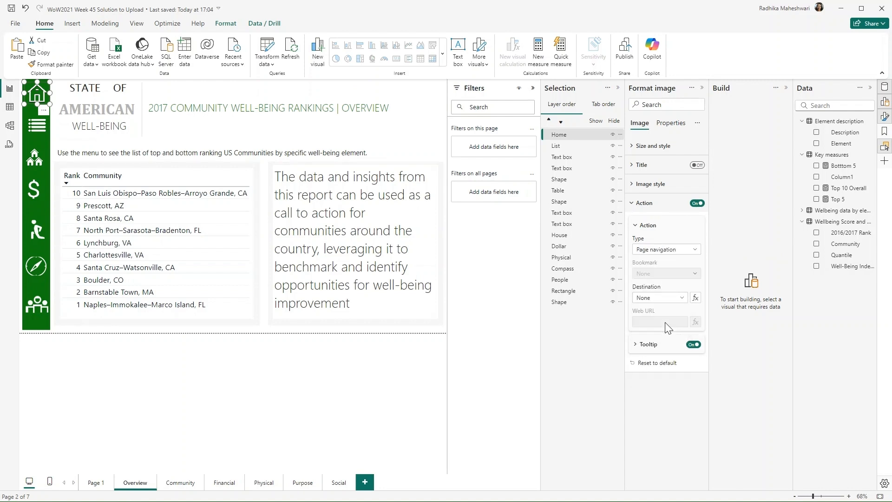
Replace the home icons on the Community, Financial and Physical pages with the linked home icon from the Overview page
{"action": "left_click", "coordinate": [180, 484]}
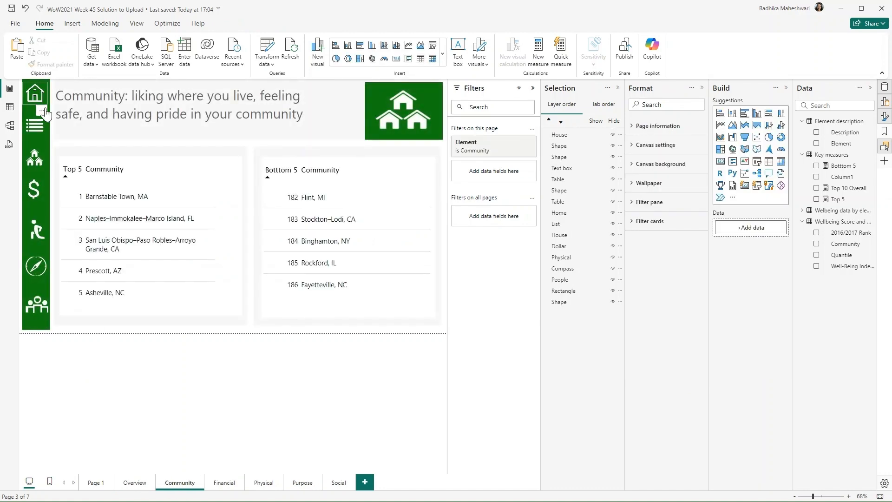
{"action": "left_click", "coordinate": [38, 105]}
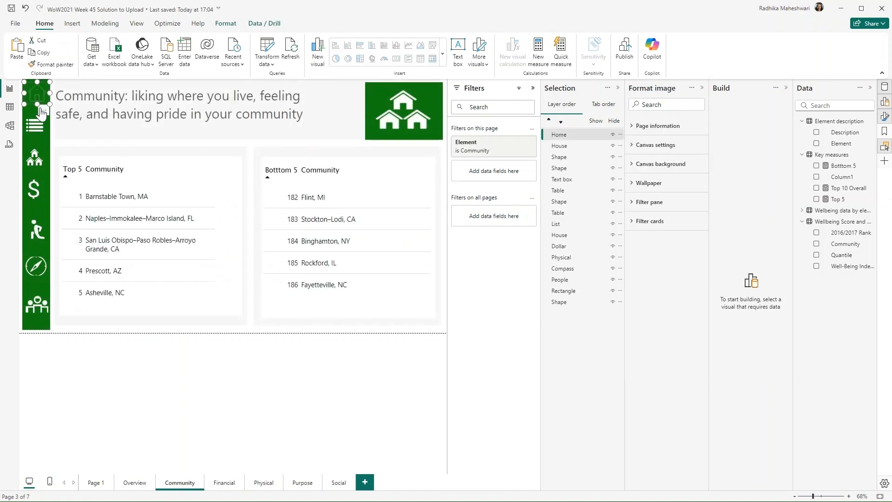
{"action": "left_click", "coordinate": [224, 484]}
{"action": "left_click", "coordinate": [39, 107]}
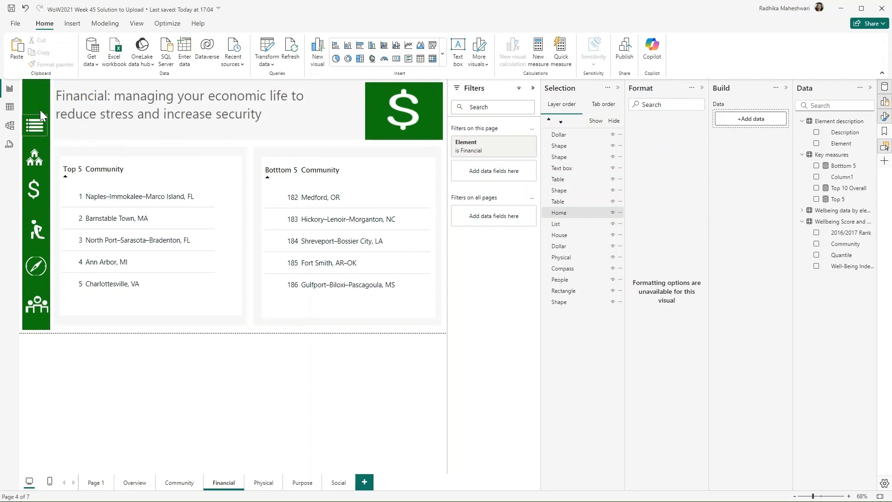
{"action": "left_click", "coordinate": [268, 486]}
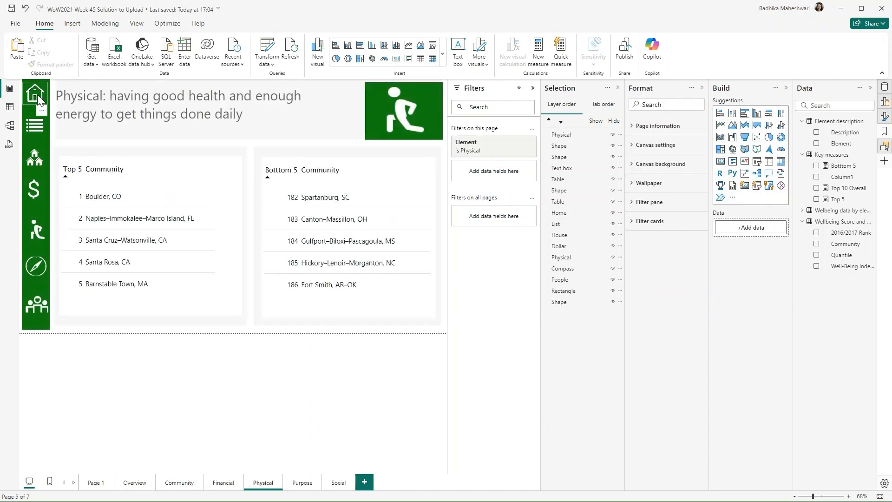
{"action": "left_click", "coordinate": [43, 111]}
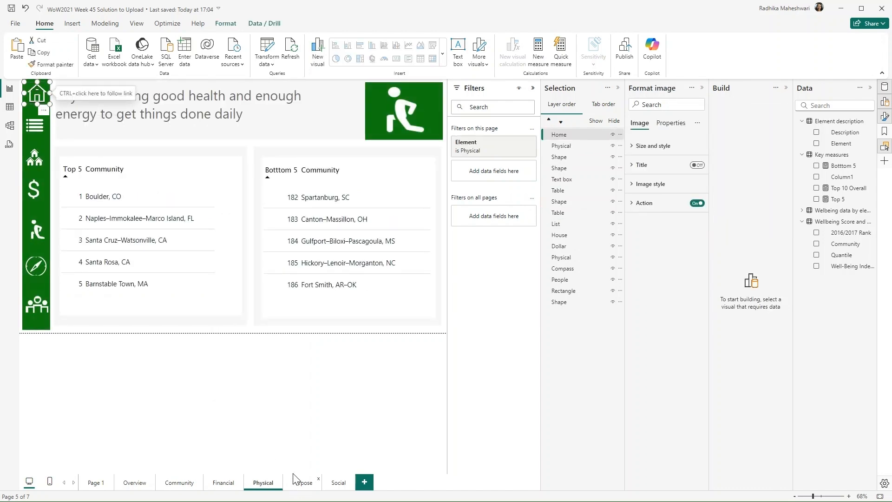
Replace the home icons on the Purpose and Social pages with the linked home icon
{"action": "left_click", "coordinate": [302, 483]}
{"action": "left_click", "coordinate": [41, 106]}
{"action": "left_click", "coordinate": [41, 110]}
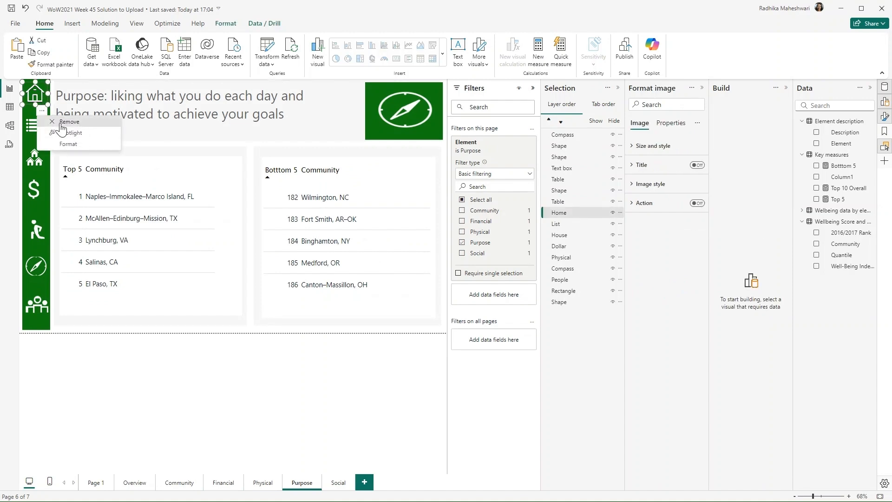
{"action": "left_click", "coordinate": [61, 121]}
{"action": "key", "text": "ctrl+v"}
{"action": "left_click", "coordinate": [338, 483]}
{"action": "left_click", "coordinate": [42, 104]}
{"action": "left_click", "coordinate": [44, 110]}
{"action": "left_click", "coordinate": [61, 122]}
{"action": "key", "text": "ctrl+v"}
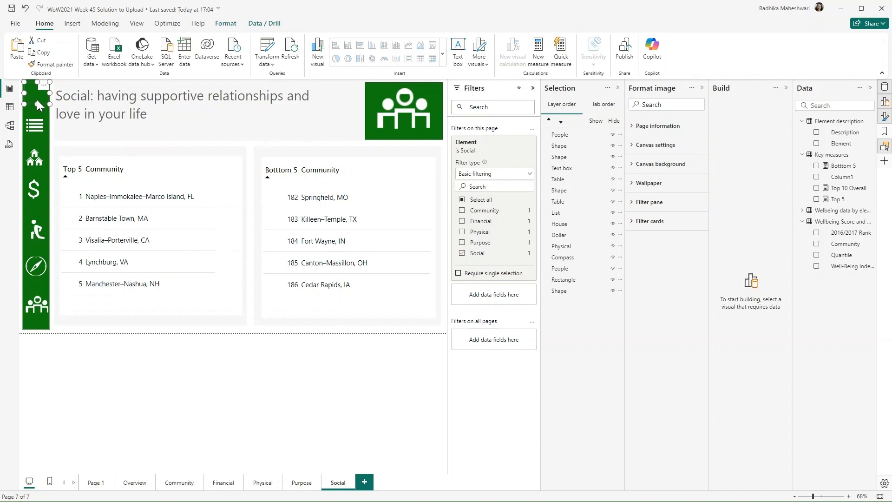
Select and copy the linked List, House, Dollar, Physical, Compass and People icons on Page 1
{"action": "left_click", "coordinate": [100, 484]}
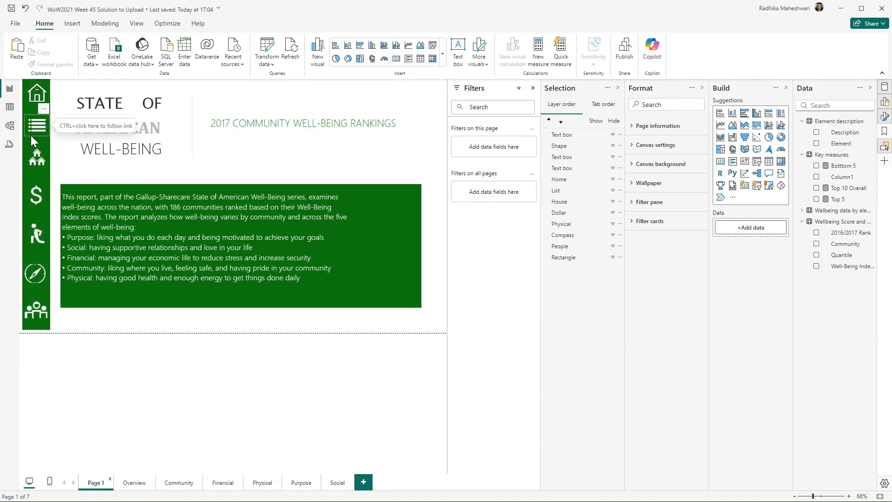
{"action": "left_click", "coordinate": [31, 135]}
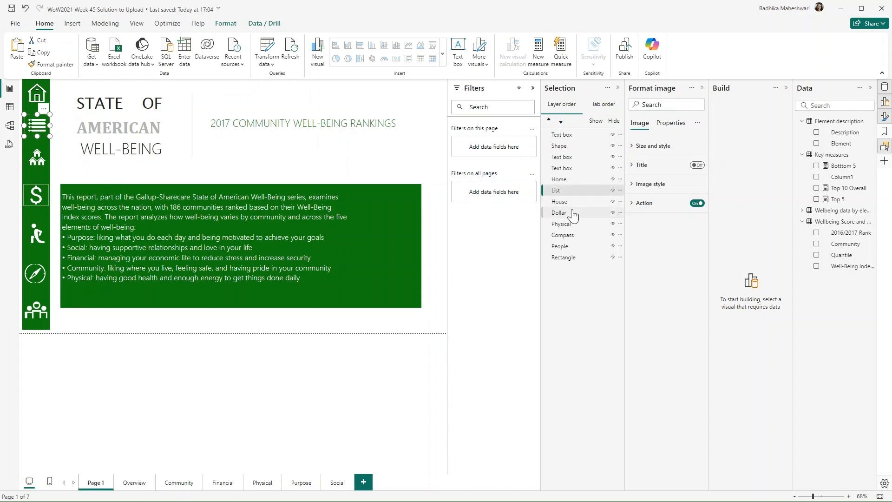
{"action": "left_click", "coordinate": [572, 213], "text": "ctrl"}
{"action": "left_click", "coordinate": [580, 214]}
{"action": "left_click", "coordinate": [575, 203], "text": "ctrl"}
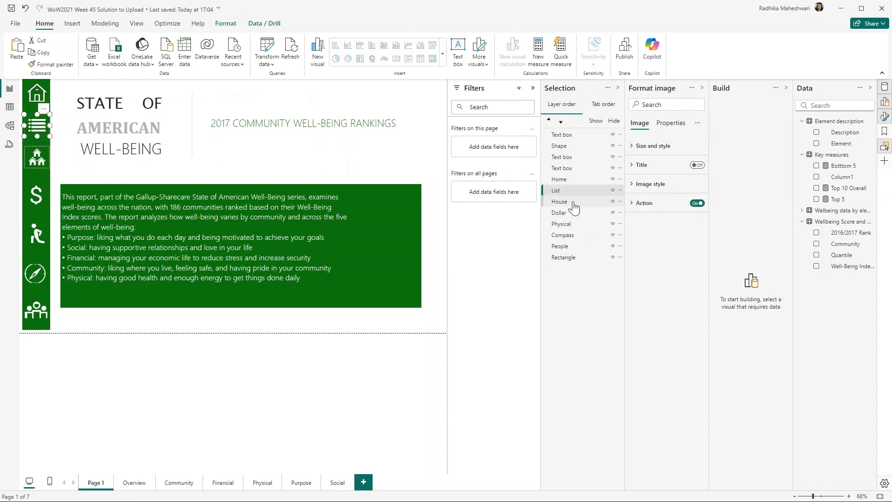
{"action": "left_click", "coordinate": [574, 214], "text": "ctrl"}
{"action": "left_click", "coordinate": [575, 224], "text": "ctrl"}
{"action": "left_click", "coordinate": [575, 235], "text": "ctrl"}
{"action": "left_click", "coordinate": [569, 247], "text": "ctrl"}
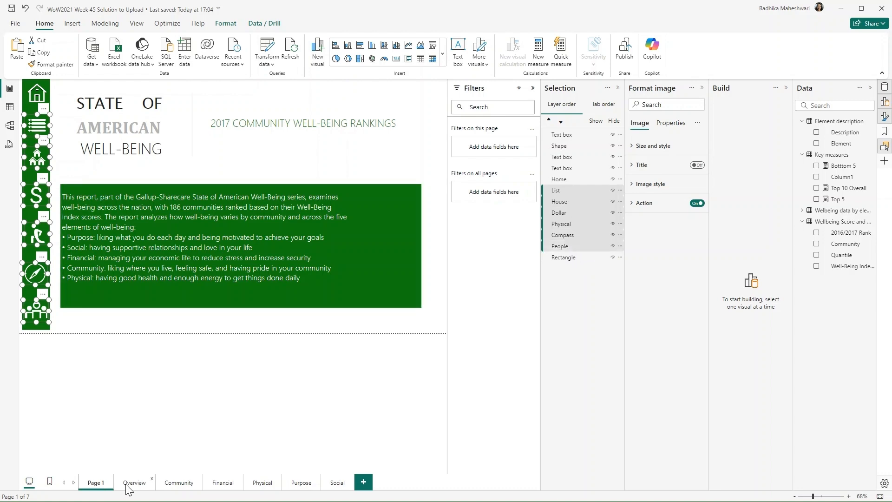
Remove the six unlinked sidebar icons below the home icon on the Overview page and paste the linked icons in their place
{"action": "left_click", "coordinate": [48, 202], "text": "ctrl"}
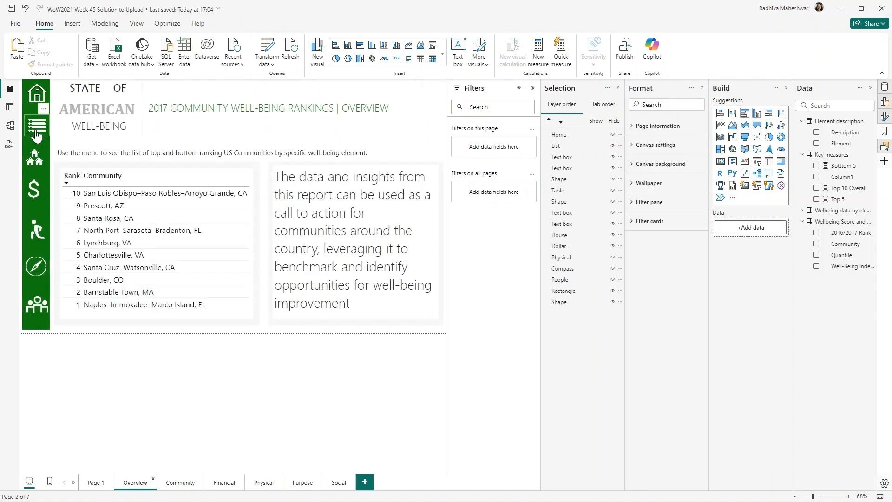
{"action": "left_click", "coordinate": [41, 131]}
{"action": "left_click", "coordinate": [43, 108]}
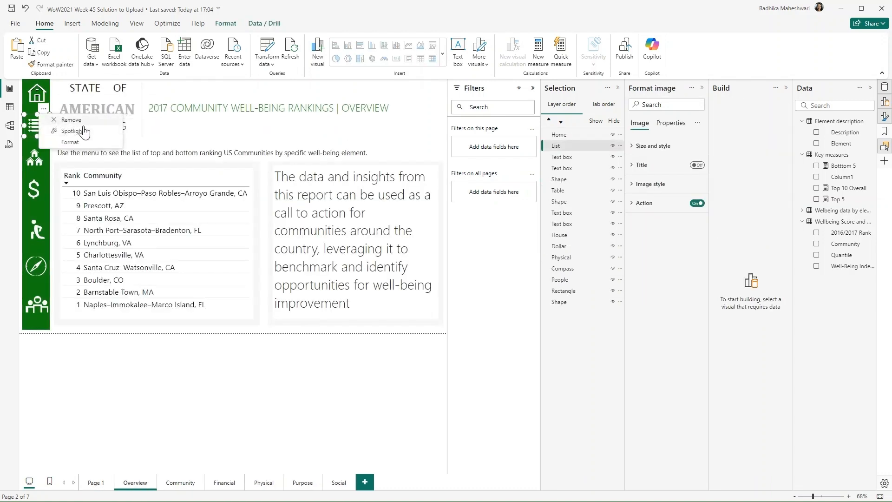
{"action": "left_click", "coordinate": [71, 119]}
{"action": "left_click", "coordinate": [37, 152]}
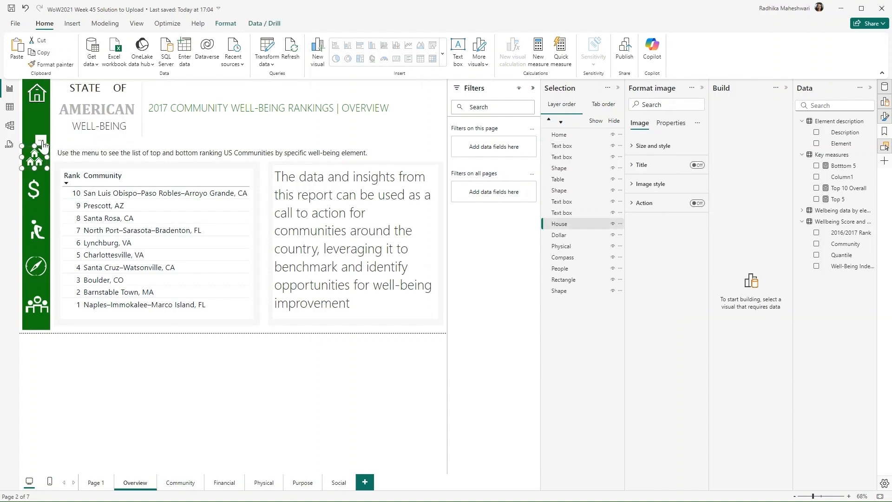
{"action": "left_click", "coordinate": [41, 140]}
{"action": "left_click", "coordinate": [70, 152]}
{"action": "left_click", "coordinate": [43, 190]}
{"action": "left_click", "coordinate": [45, 172]}
{"action": "left_click", "coordinate": [69, 185]}
{"action": "left_click", "coordinate": [45, 226]}
{"action": "left_click", "coordinate": [46, 214]}
{"action": "left_click", "coordinate": [70, 226]}
{"action": "left_click", "coordinate": [37, 262]}
{"action": "left_click", "coordinate": [45, 288]}
{"action": "left_click", "coordinate": [69, 299]}
{"action": "key", "text": "ctrl+v"}
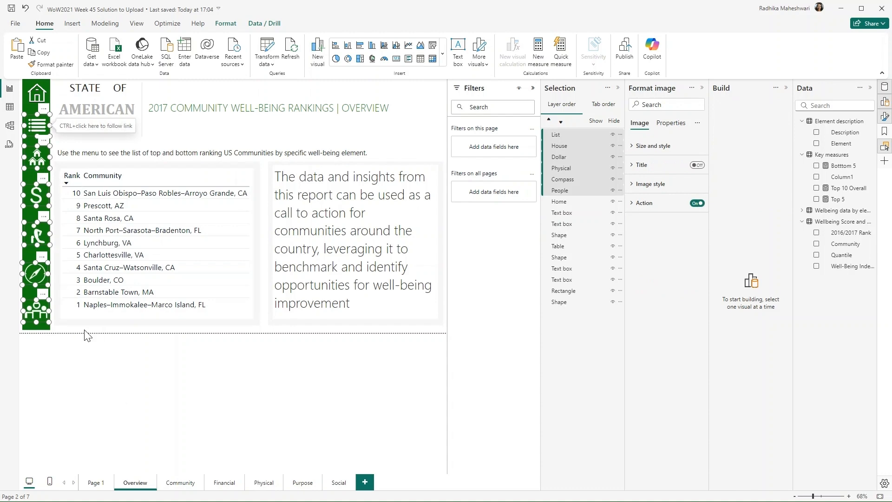
Remove the Community page's six old sidebar icons below the home icon and paste the linked icons in their place
{"action": "left_click", "coordinate": [175, 484]}
{"action": "left_click", "coordinate": [42, 109]}
{"action": "left_click", "coordinate": [69, 120]}
{"action": "left_click", "coordinate": [41, 140]}
{"action": "left_click", "coordinate": [70, 152]}
{"action": "left_click", "coordinate": [41, 174]}
{"action": "left_click", "coordinate": [70, 184]}
{"action": "left_click", "coordinate": [46, 214]}
{"action": "left_click", "coordinate": [70, 226]}
{"action": "left_click", "coordinate": [45, 251]}
{"action": "left_click", "coordinate": [70, 262]}
{"action": "left_click", "coordinate": [44, 288]}
{"action": "left_click", "coordinate": [70, 300]}
{"action": "key", "text": "ctrl+v"}
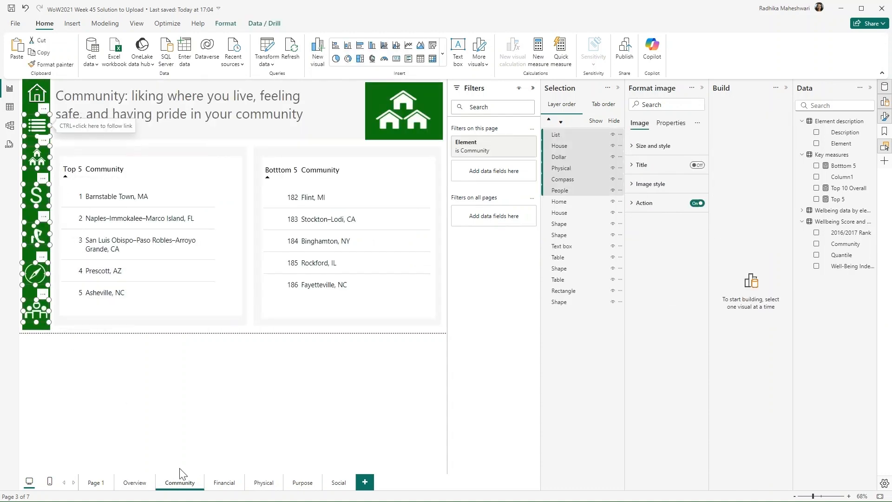
Remove the Financial page's six old sidebar icons below the home icon and paste the linked icons in their place
{"action": "left_click", "coordinate": [223, 482]}
{"action": "left_click", "coordinate": [42, 109]}
{"action": "left_click", "coordinate": [69, 120]}
{"action": "left_click", "coordinate": [40, 140]}
{"action": "left_click", "coordinate": [70, 152]}
{"action": "left_click", "coordinate": [42, 173]}
{"action": "left_click", "coordinate": [70, 184]}
{"action": "left_click", "coordinate": [45, 214]}
{"action": "left_click", "coordinate": [70, 226]}
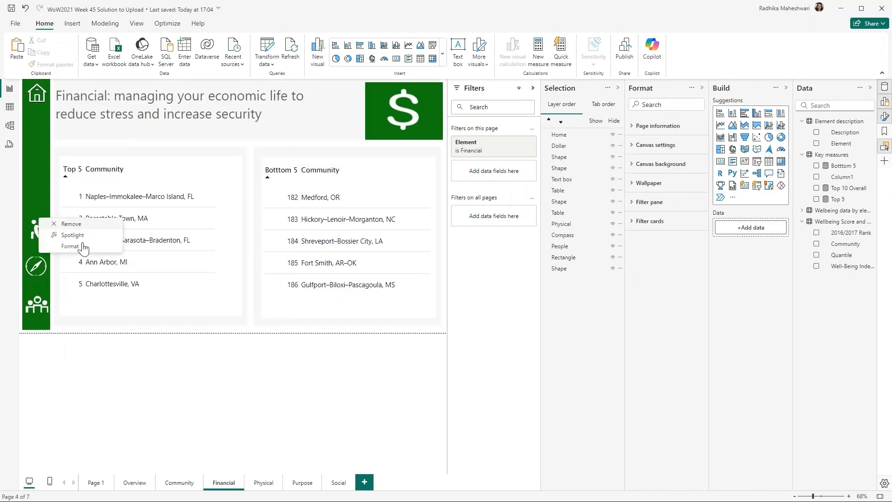
{"action": "left_click", "coordinate": [42, 249]}
{"action": "left_click", "coordinate": [70, 262]}
{"action": "left_click", "coordinate": [45, 288]}
{"action": "left_click", "coordinate": [71, 300]}
{"action": "key", "text": "ctrl+v"}
Remove the Physical page's six old sidebar icons below the home icon and paste the linked icons in their place
{"action": "left_click", "coordinate": [264, 483]}
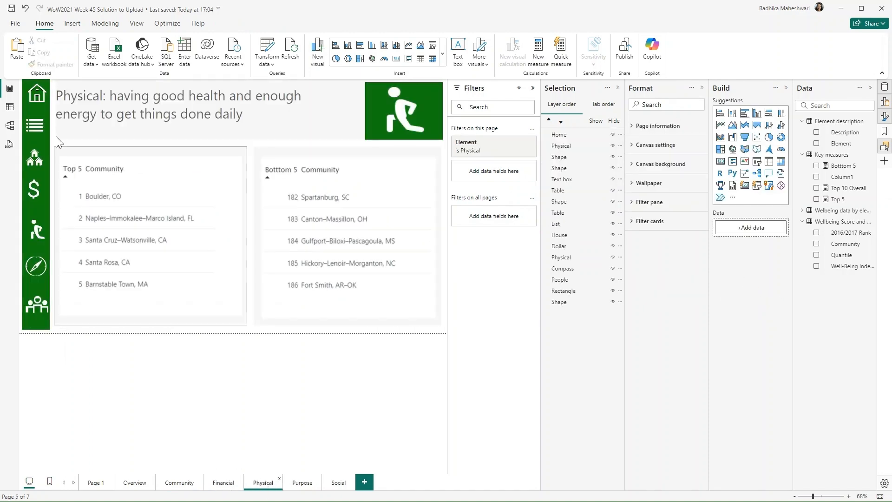
{"action": "left_click", "coordinate": [41, 140]}
{"action": "left_click", "coordinate": [70, 152]}
{"action": "left_click", "coordinate": [41, 173]}
{"action": "left_click", "coordinate": [70, 184]}
{"action": "left_click", "coordinate": [45, 214]}
{"action": "left_click", "coordinate": [70, 226]}
{"action": "left_click", "coordinate": [43, 250]}
{"action": "left_click", "coordinate": [70, 262]}
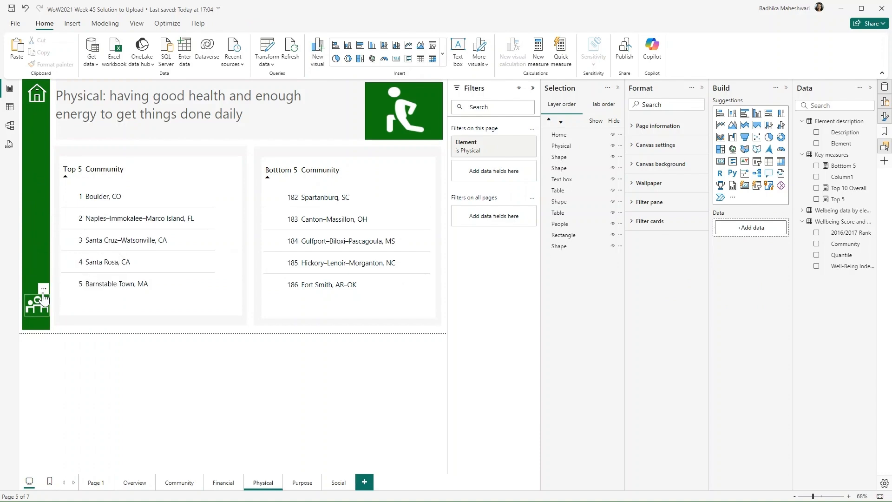
{"action": "key", "text": "ctrl+v"}
Remove the Purpose page's six old sidebar icons below the home icon and paste the linked icons in their place
{"action": "left_click", "coordinate": [302, 482]}
{"action": "left_click", "coordinate": [41, 109]}
{"action": "left_click", "coordinate": [69, 120]}
{"action": "left_click", "coordinate": [41, 140]}
{"action": "left_click", "coordinate": [69, 151]}
{"action": "left_click", "coordinate": [41, 173]}
{"action": "left_click", "coordinate": [70, 184]}
{"action": "left_click", "coordinate": [45, 214]}
{"action": "left_click", "coordinate": [70, 227]}
{"action": "left_click", "coordinate": [42, 250]}
{"action": "left_click", "coordinate": [70, 262]}
{"action": "left_click", "coordinate": [44, 288]}
{"action": "left_click", "coordinate": [71, 300]}
Remove the Social page's six old sidebar icons below the home icon and paste the linked icons in their place
{"action": "left_click", "coordinate": [338, 483]}
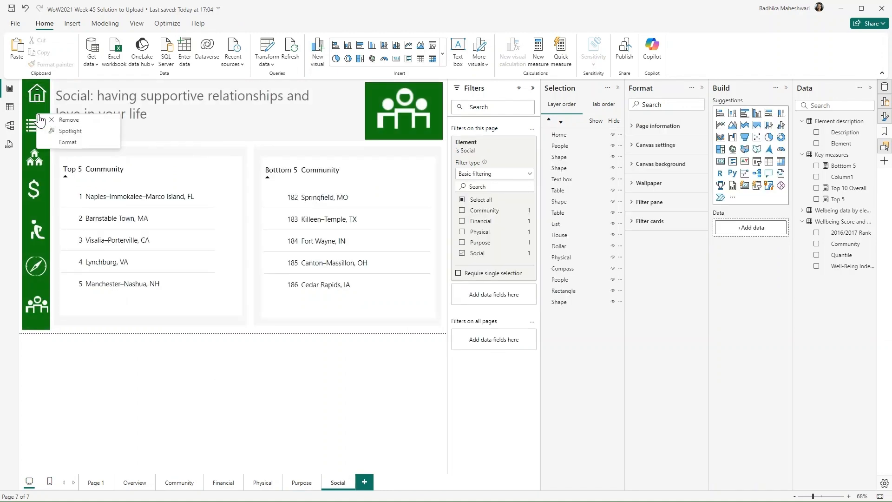
{"action": "left_click", "coordinate": [41, 140]}
{"action": "left_click", "coordinate": [70, 152]}
{"action": "left_click", "coordinate": [41, 174]}
{"action": "left_click", "coordinate": [70, 185]}
{"action": "left_click", "coordinate": [45, 214]}
{"action": "left_click", "coordinate": [70, 226]}
{"action": "left_click", "coordinate": [42, 250]}
{"action": "left_click", "coordinate": [70, 261]}
{"action": "left_click", "coordinate": [71, 300]}
{"action": "key", "text": "ctrl+v"}
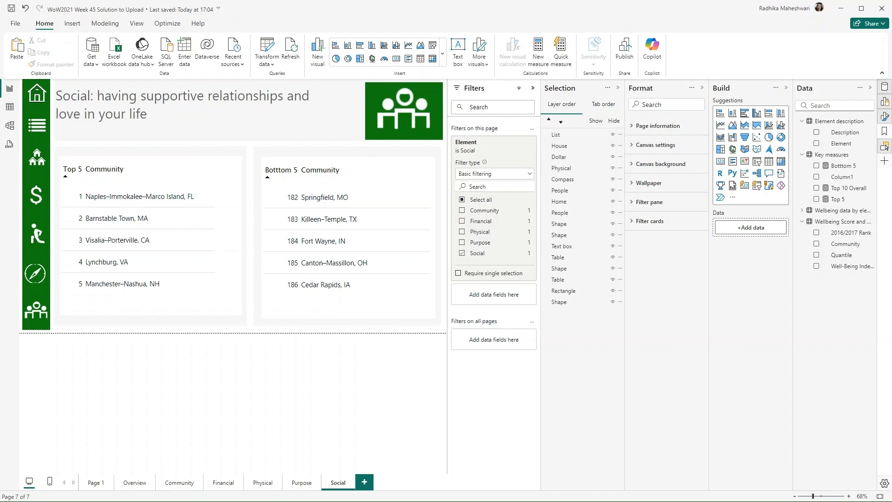
Follow the dollar icon's link to the Financial page and collapse the Filters, Selection and Format panes
{"action": "left_click", "coordinate": [37, 198], "text": "ctrl"}
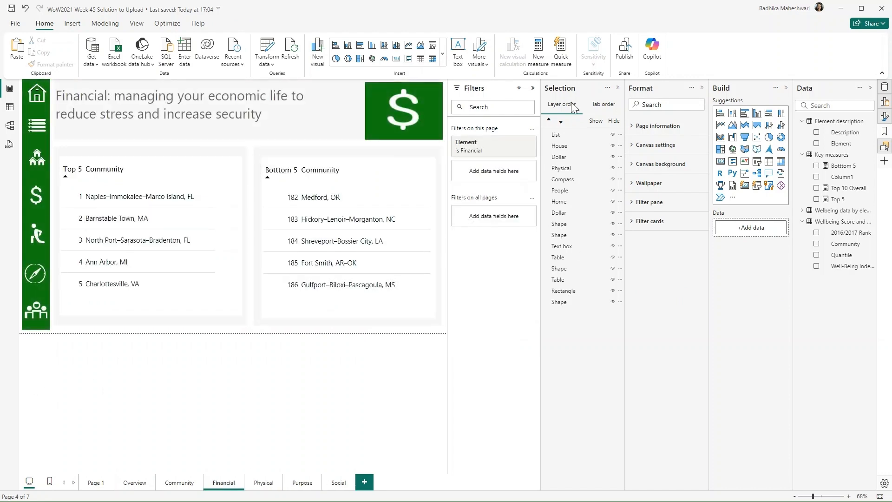
{"action": "left_click", "coordinate": [526, 89]}
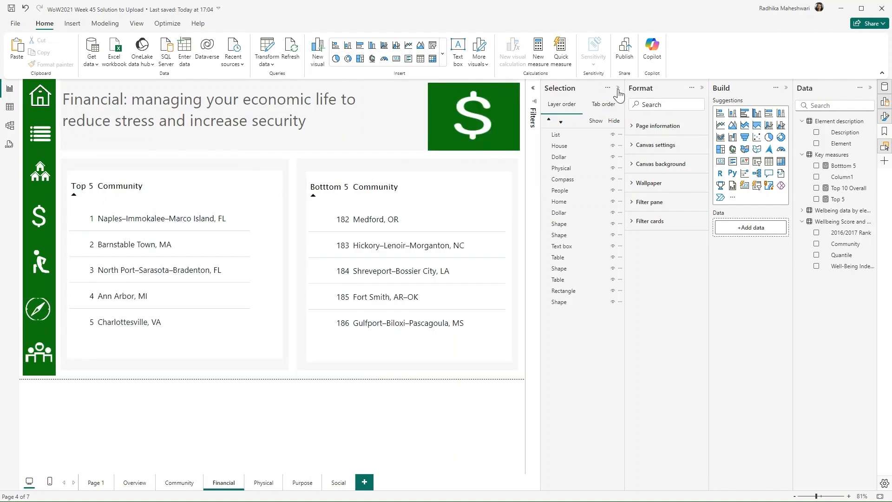
{"action": "left_click", "coordinate": [618, 88]}
{"action": "left_click", "coordinate": [702, 88]}
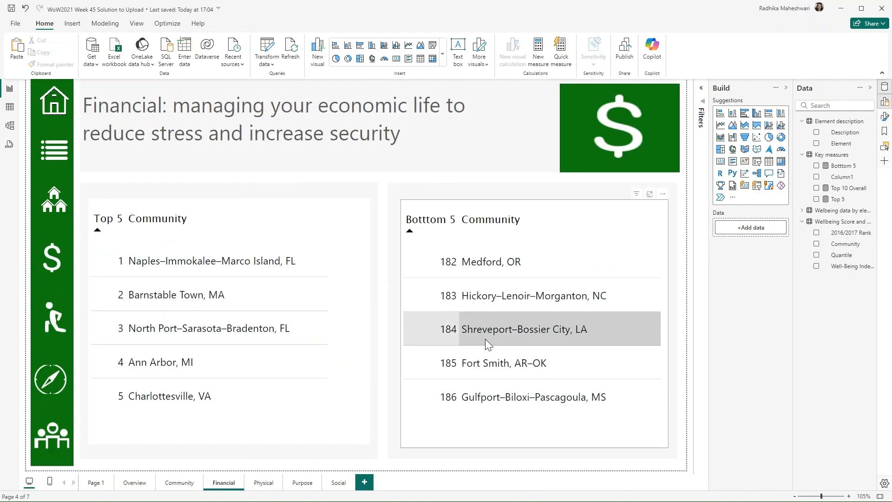
Test the sidebar navigation from Page 1 by following the compass icon to Purpose and the houses icon to Community
{"action": "left_click", "coordinate": [92, 485]}
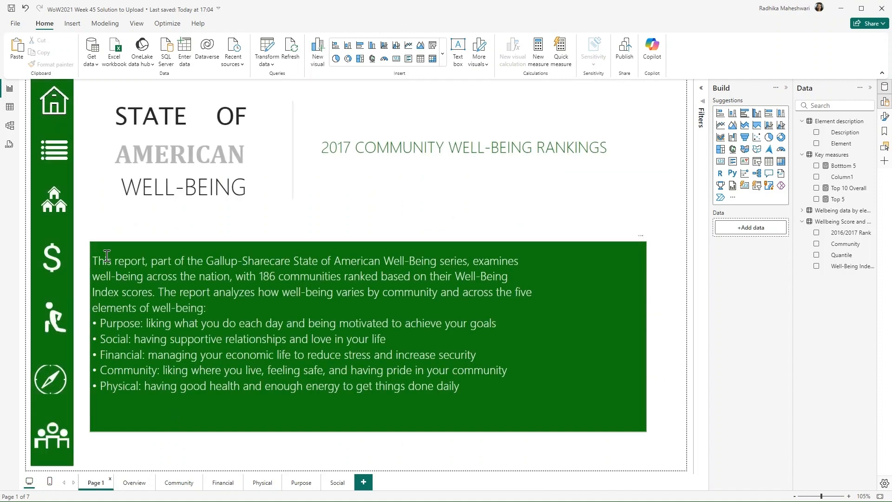
{"action": "left_click", "coordinate": [66, 387], "text": "ctrl"}
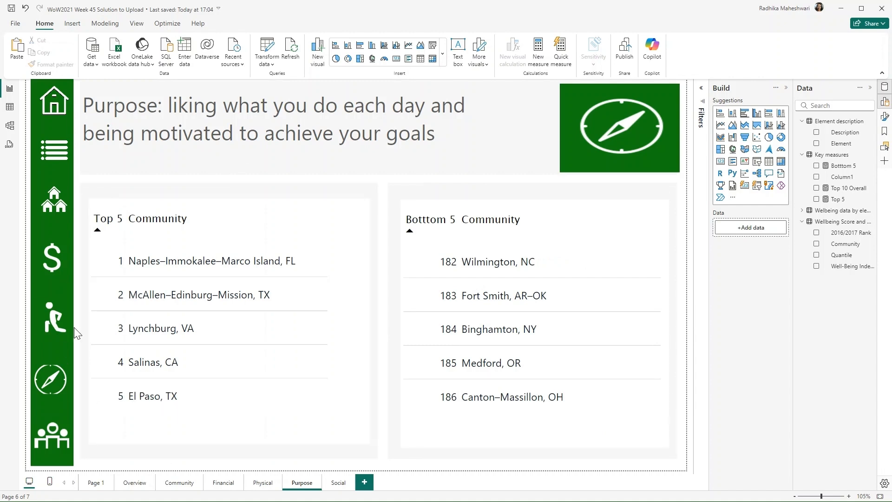
{"action": "left_click", "coordinate": [64, 206], "text": "ctrl"}
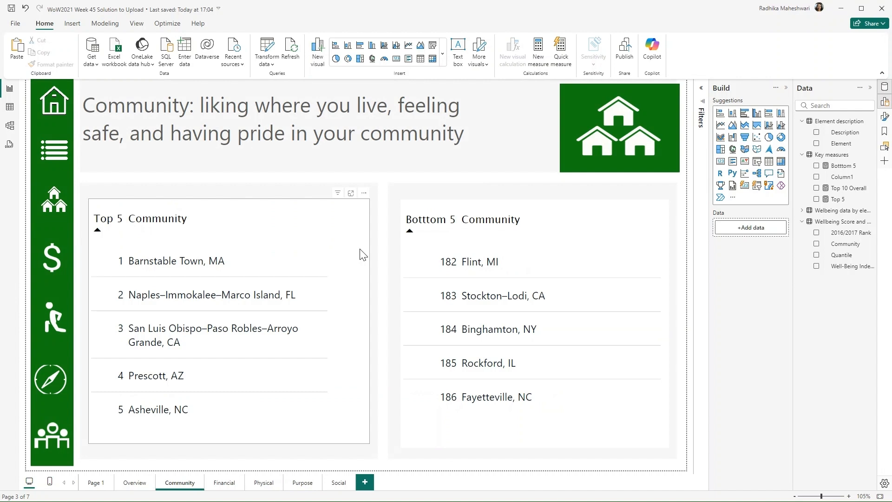